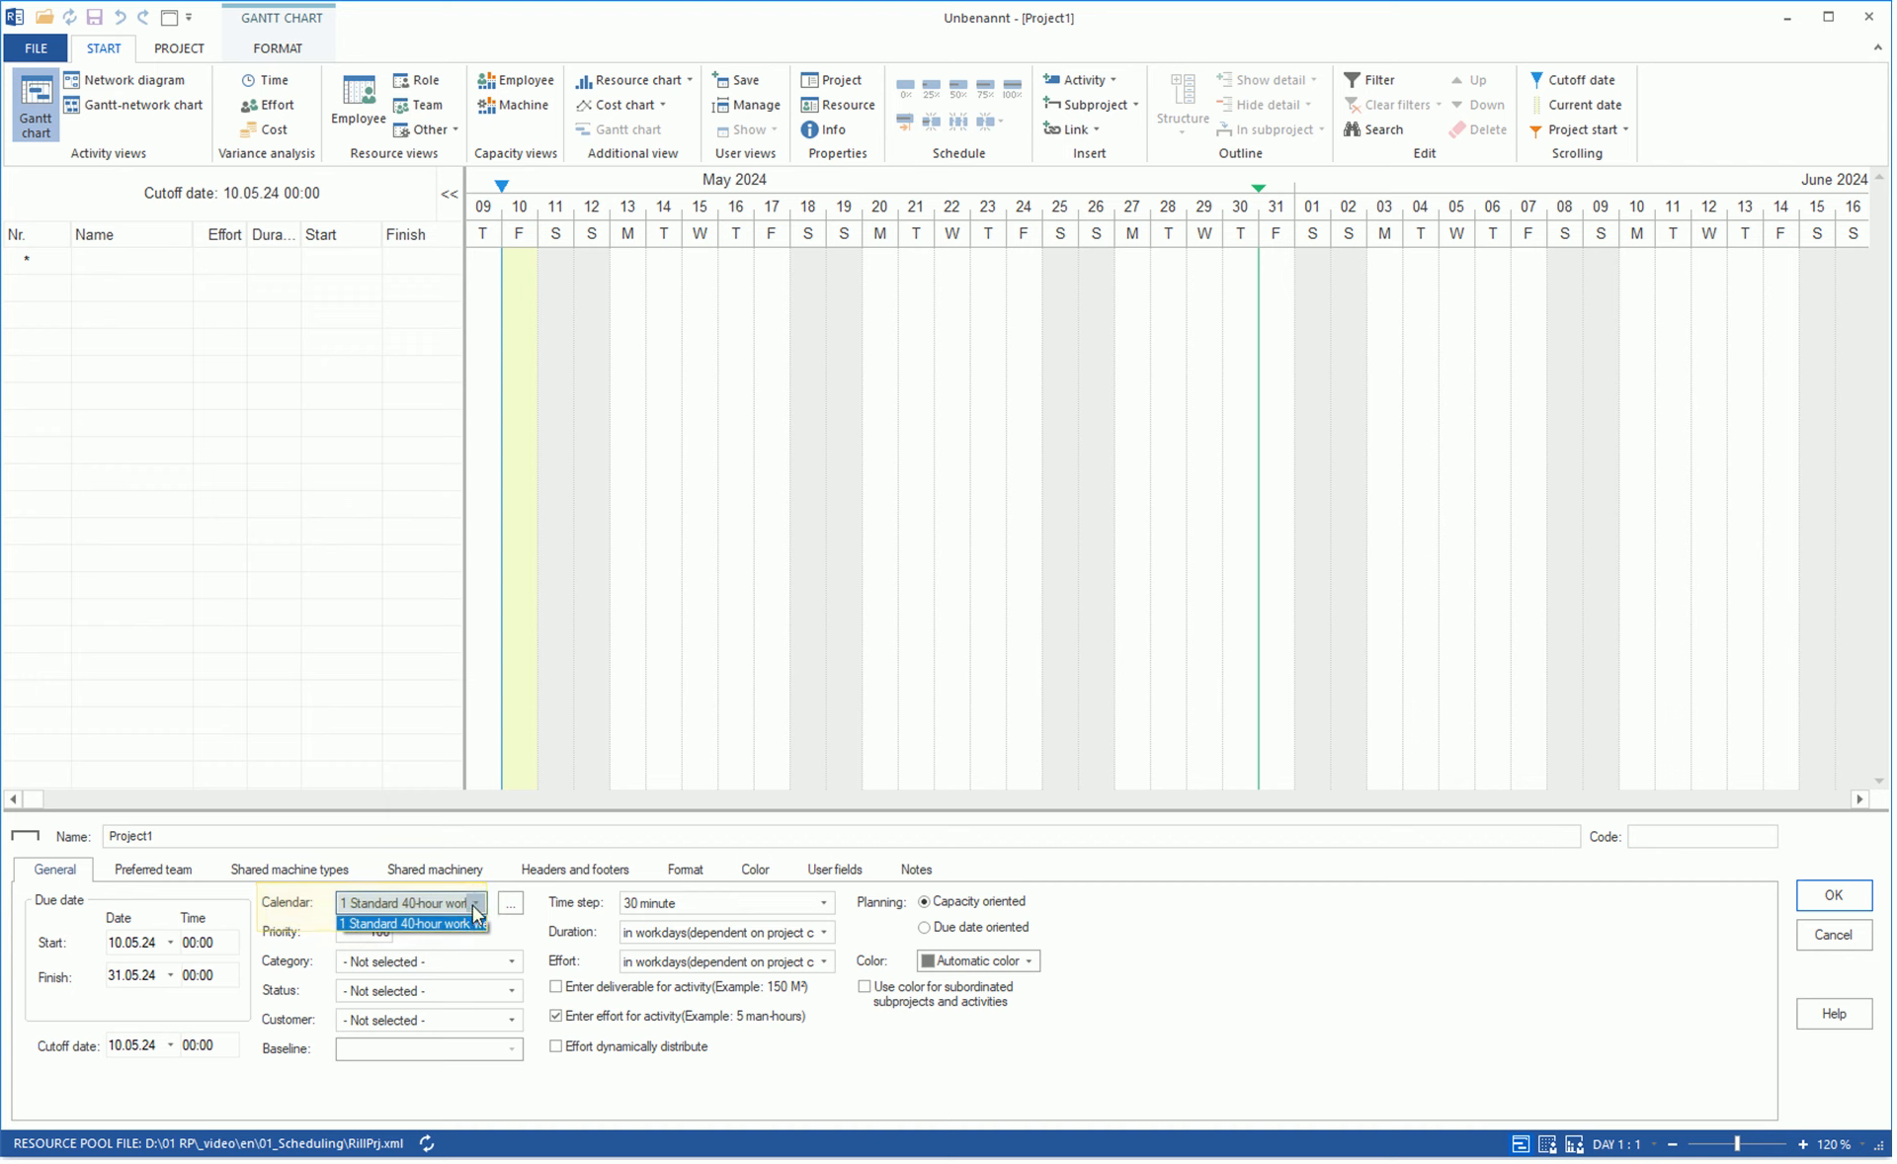
Choose the Standard 40-hour calendar for the project and add a calendar named Test to the resource pool.
click(358, 929)
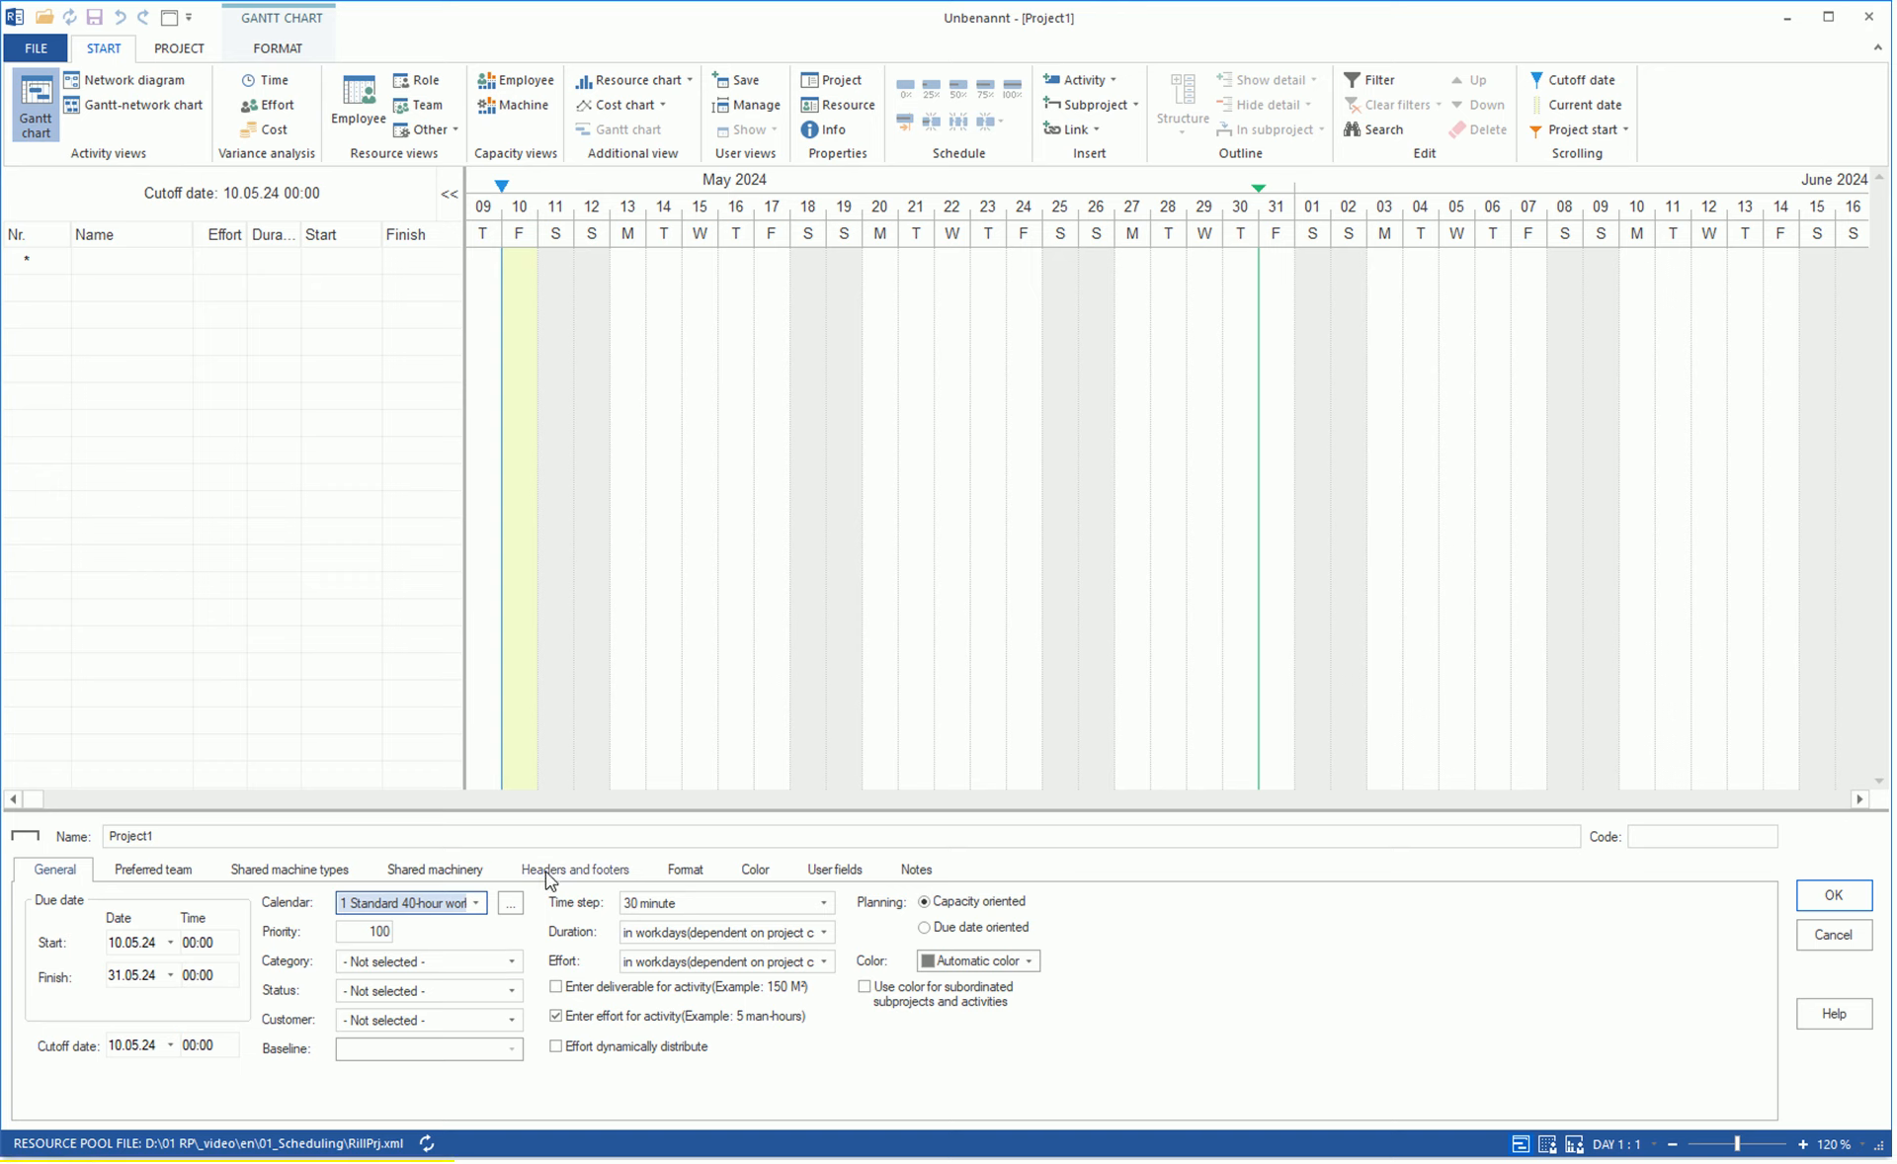
click(848, 107)
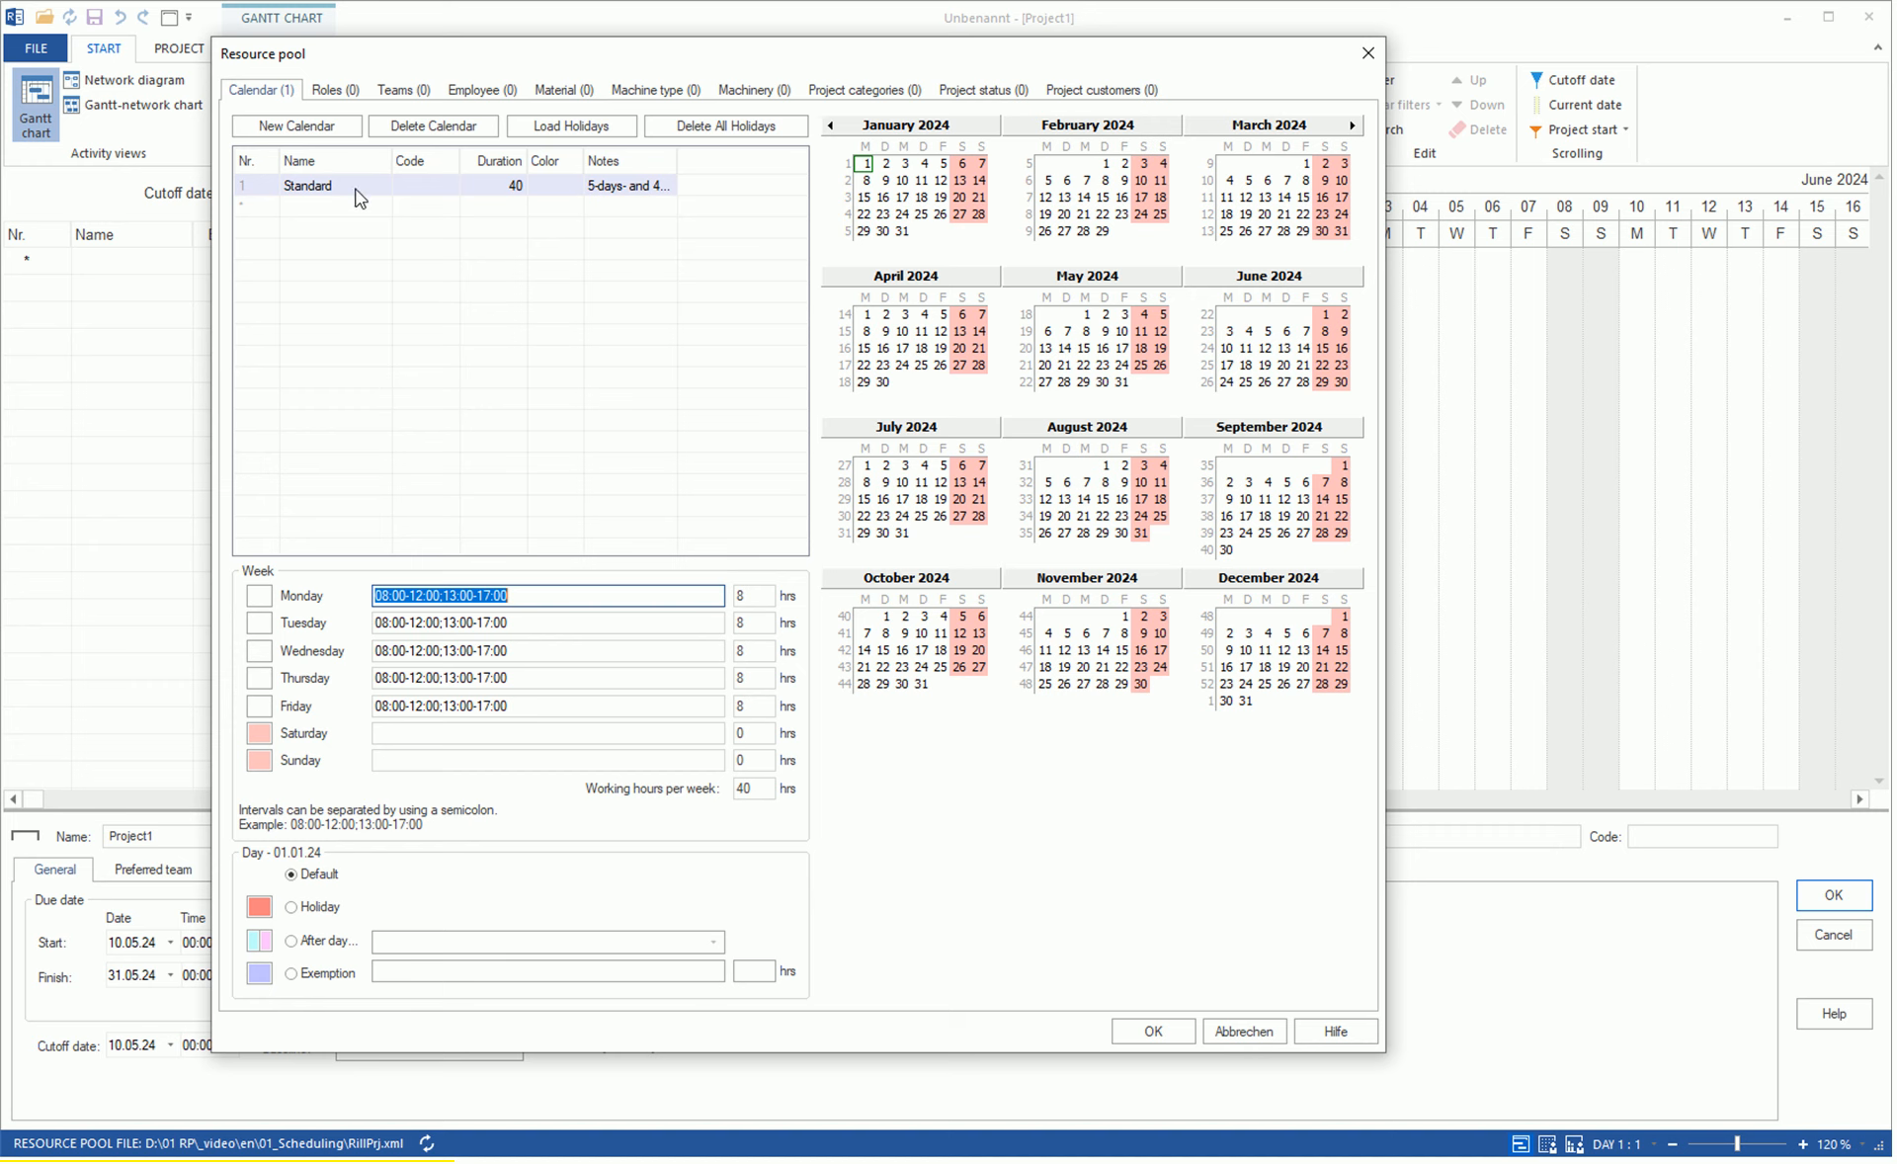
click(304, 205)
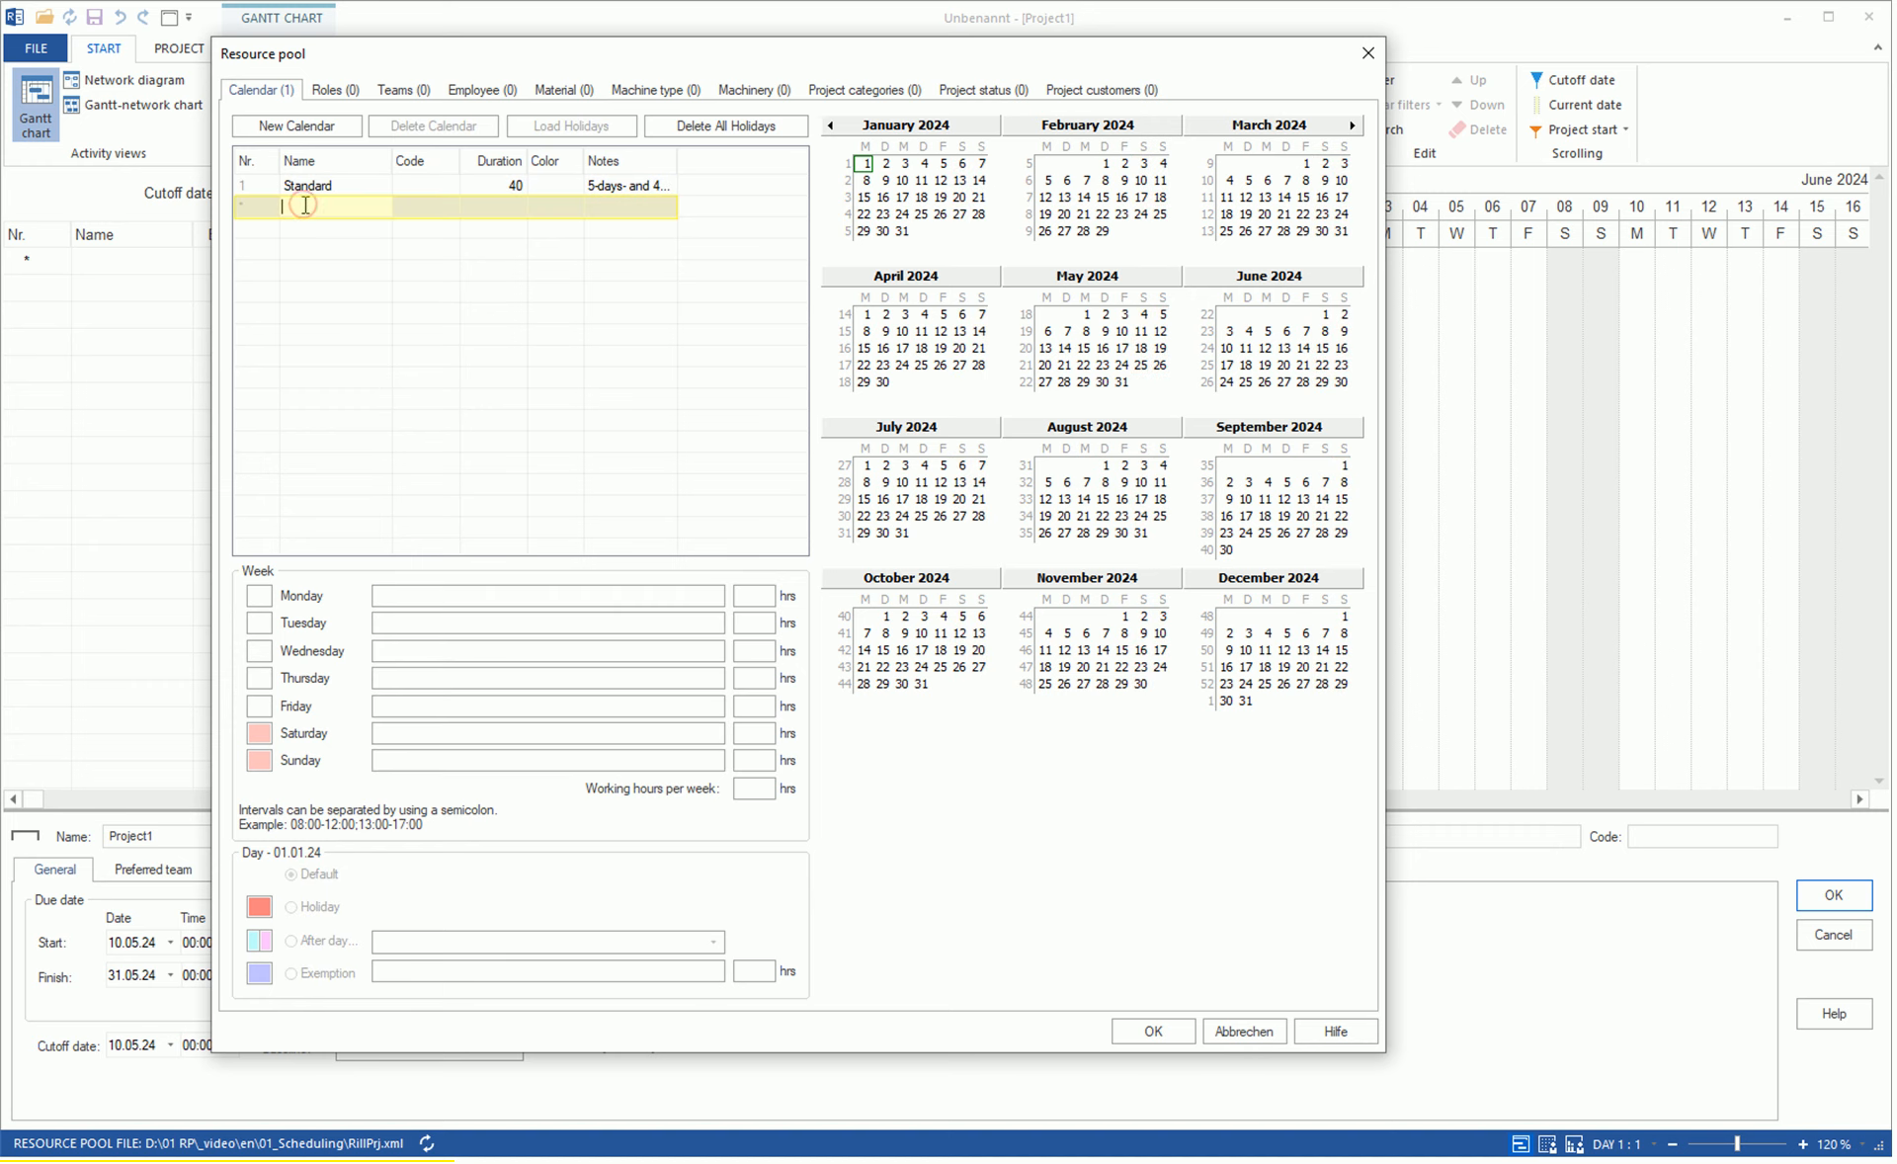
text(Test)
key(Return)
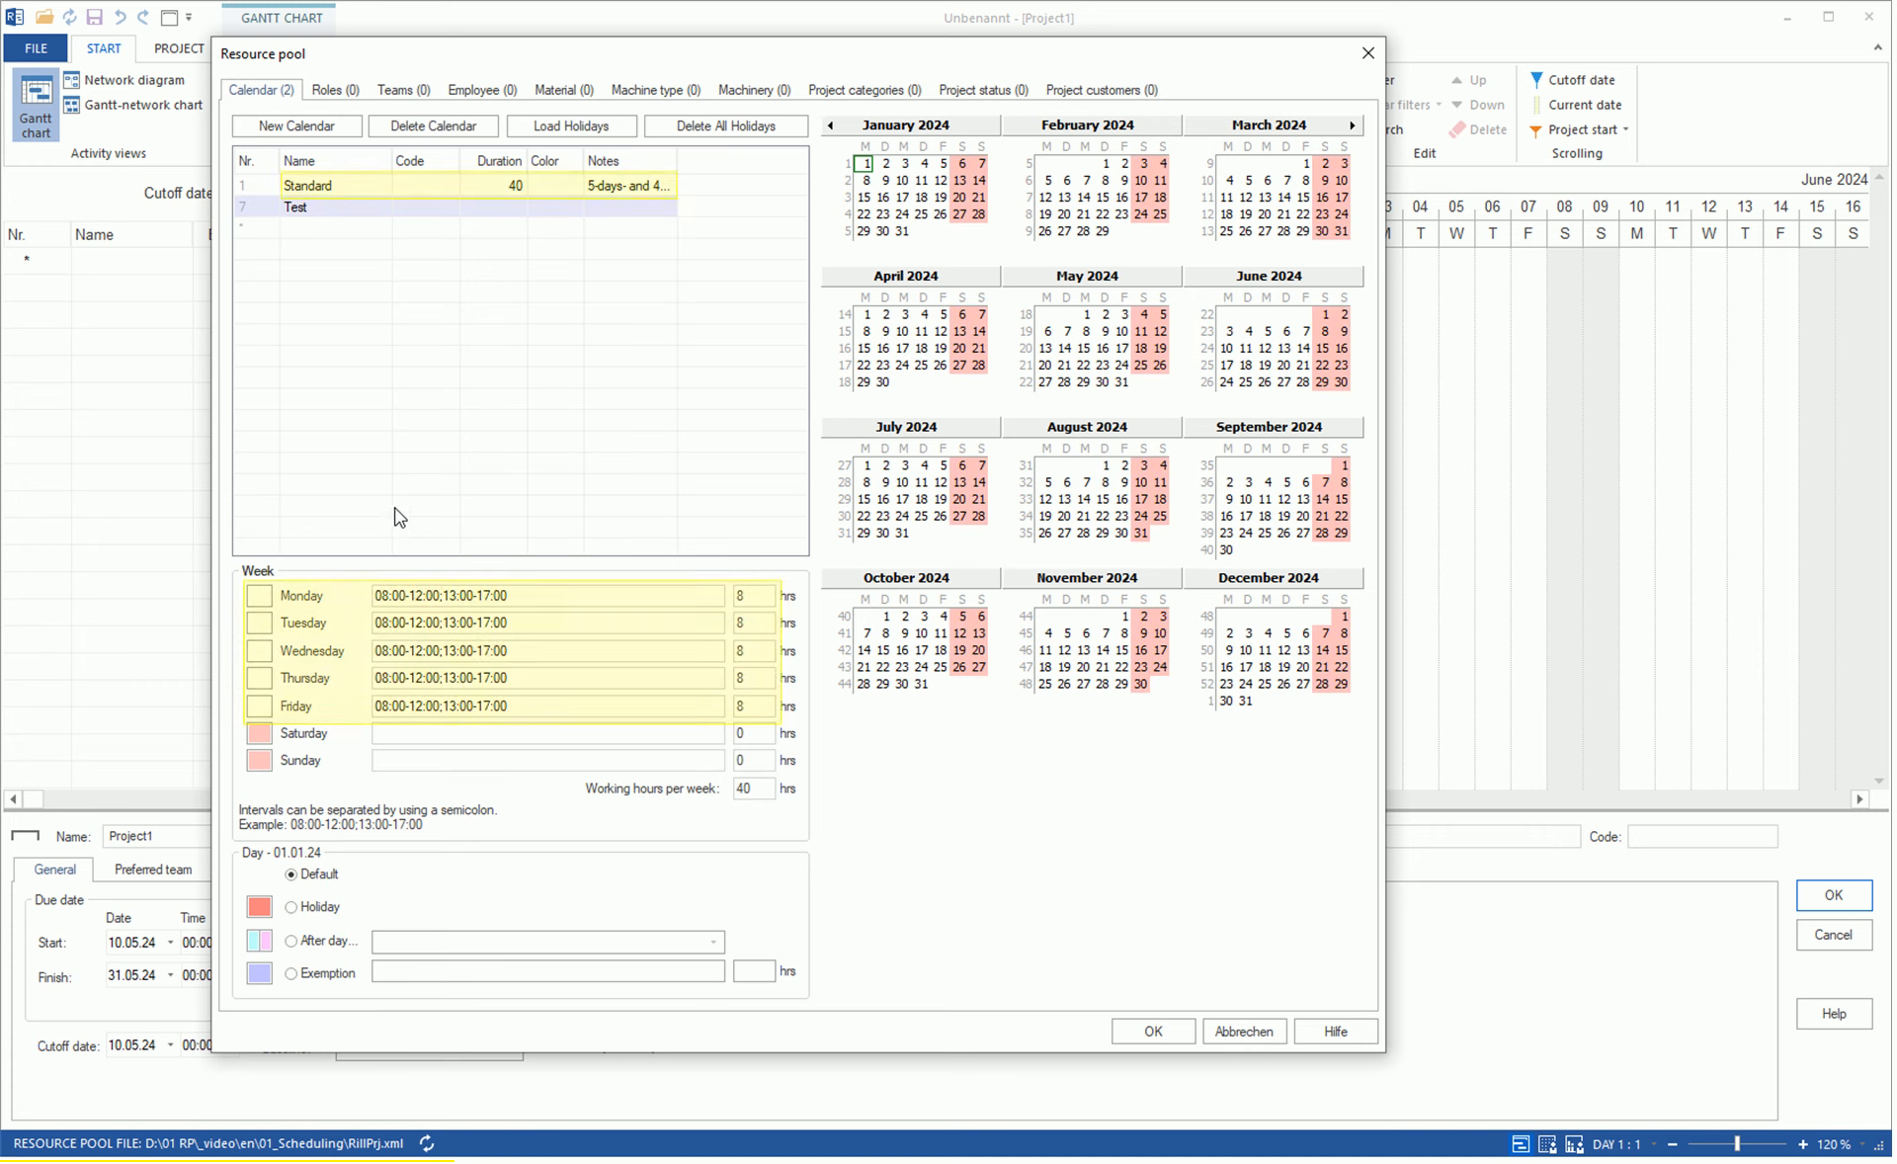
Set the Test calendar's working hours to 07:00-12:00;13:00-16:00 for Monday through Friday.
click(532, 594)
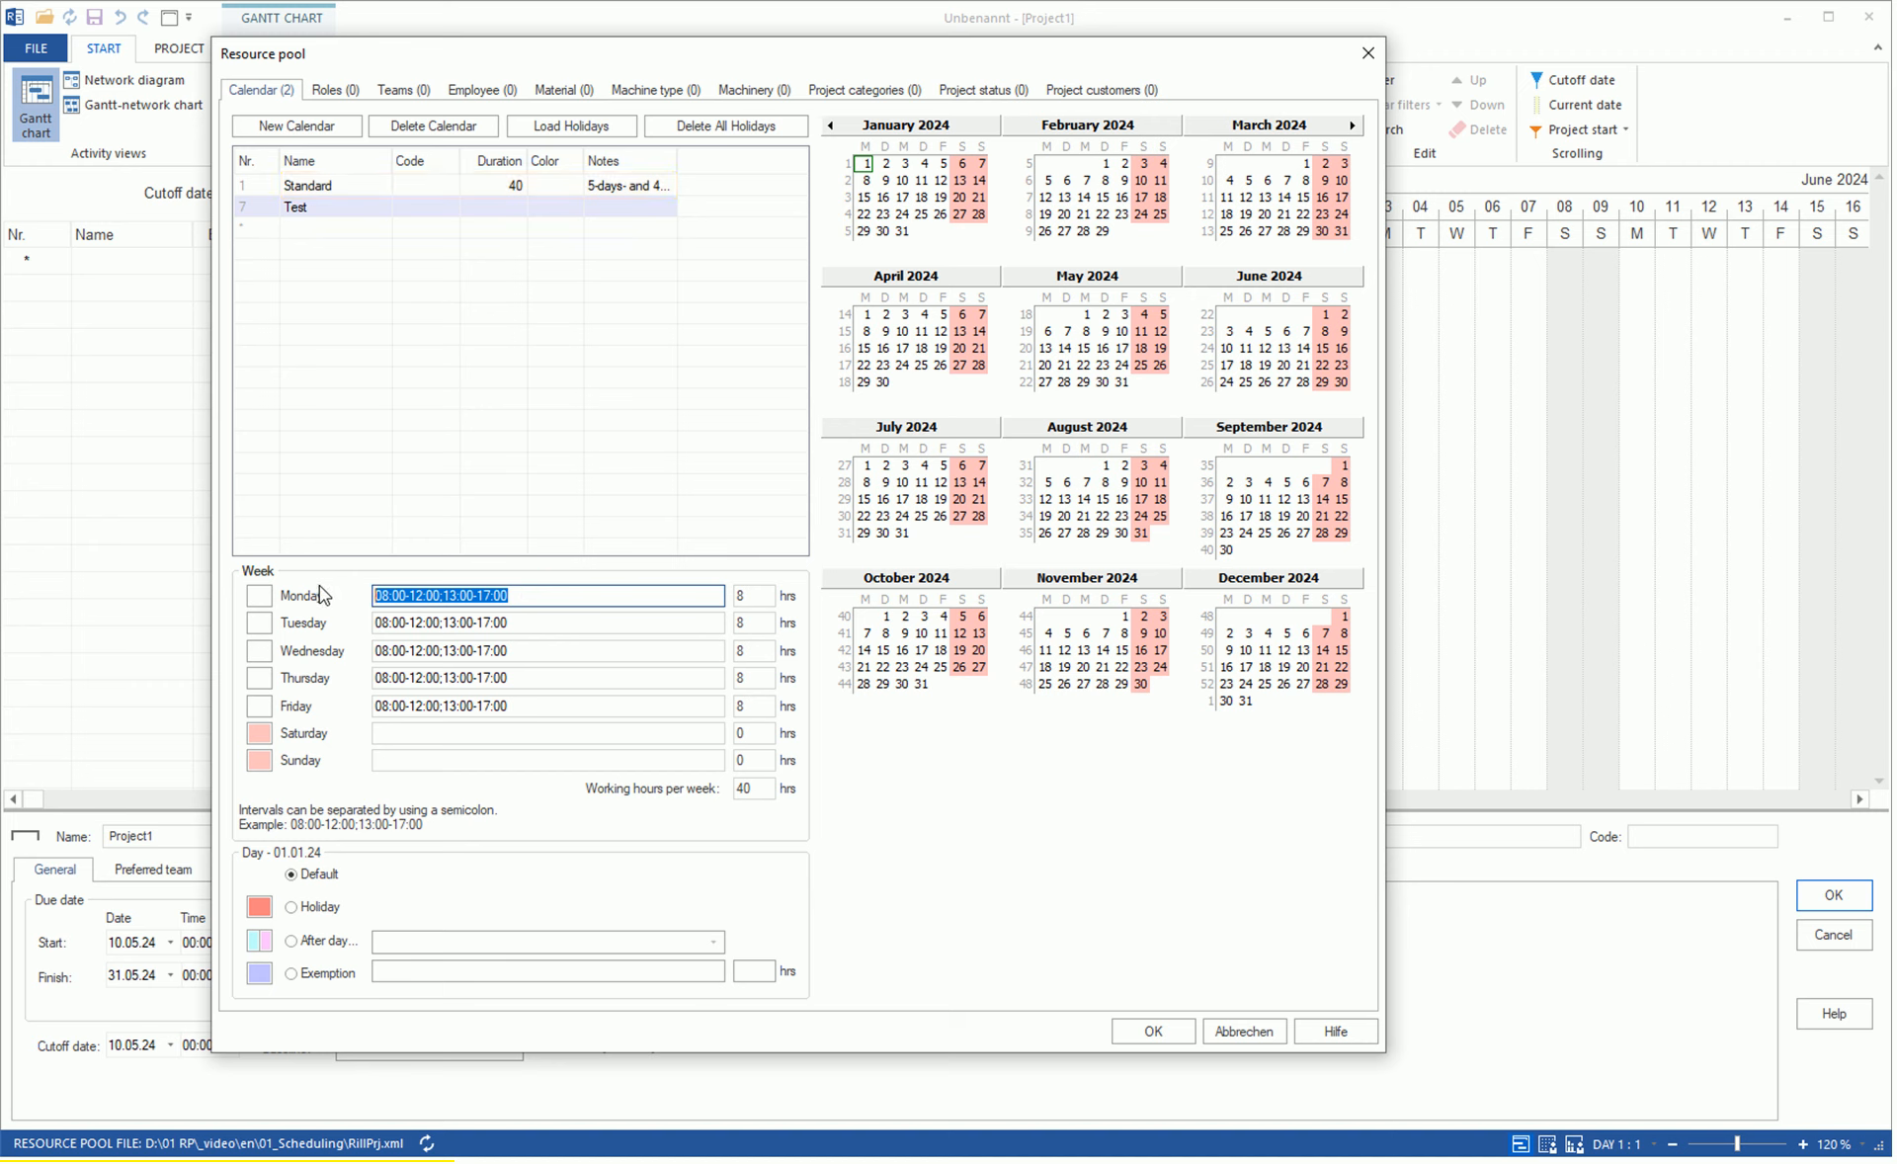
text(07:00-12)
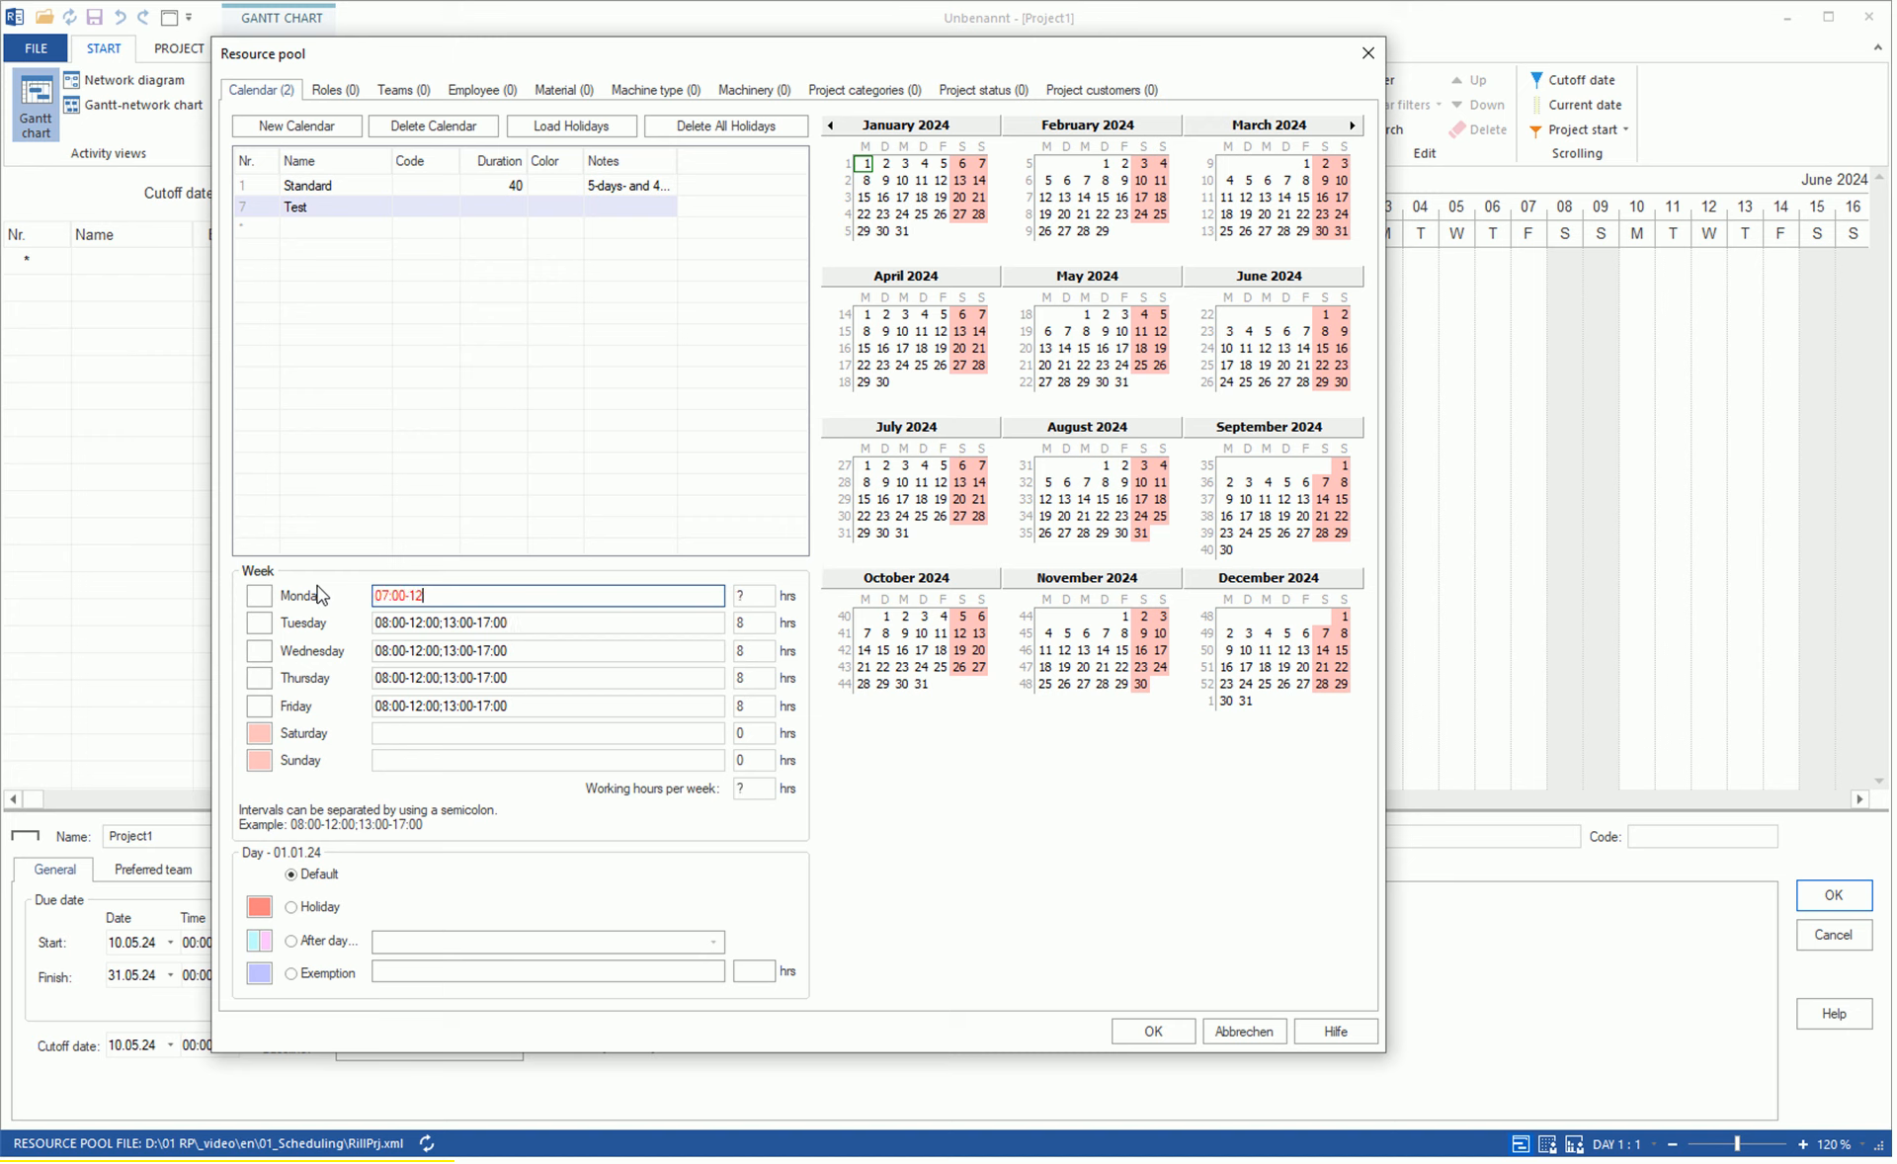
text(:00;13:00-16:00)
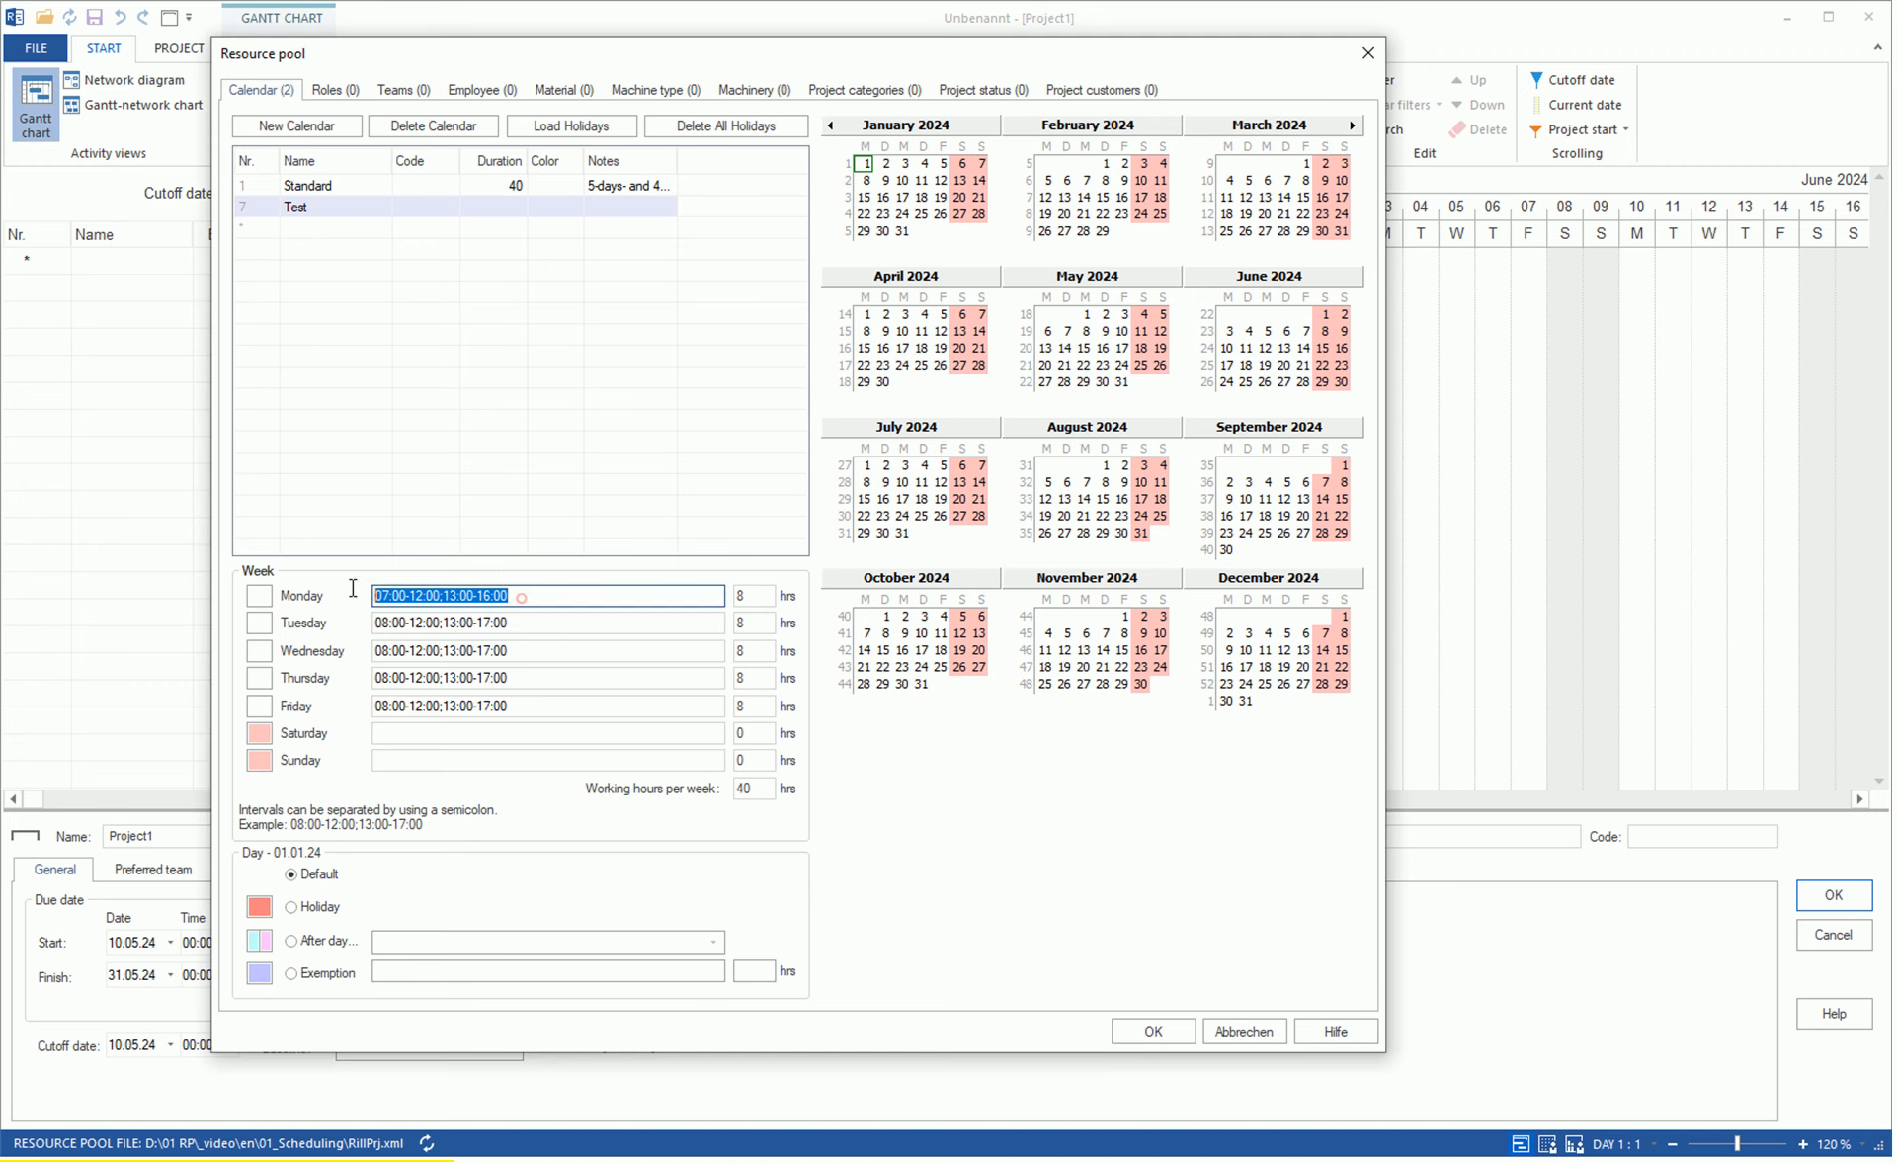
click(543, 623)
text(07:00-12:00;13:00-16:00)
key(Tab)
key(ctrl+v)
key(Tab)
key(ctrl+v)
key(Tab)
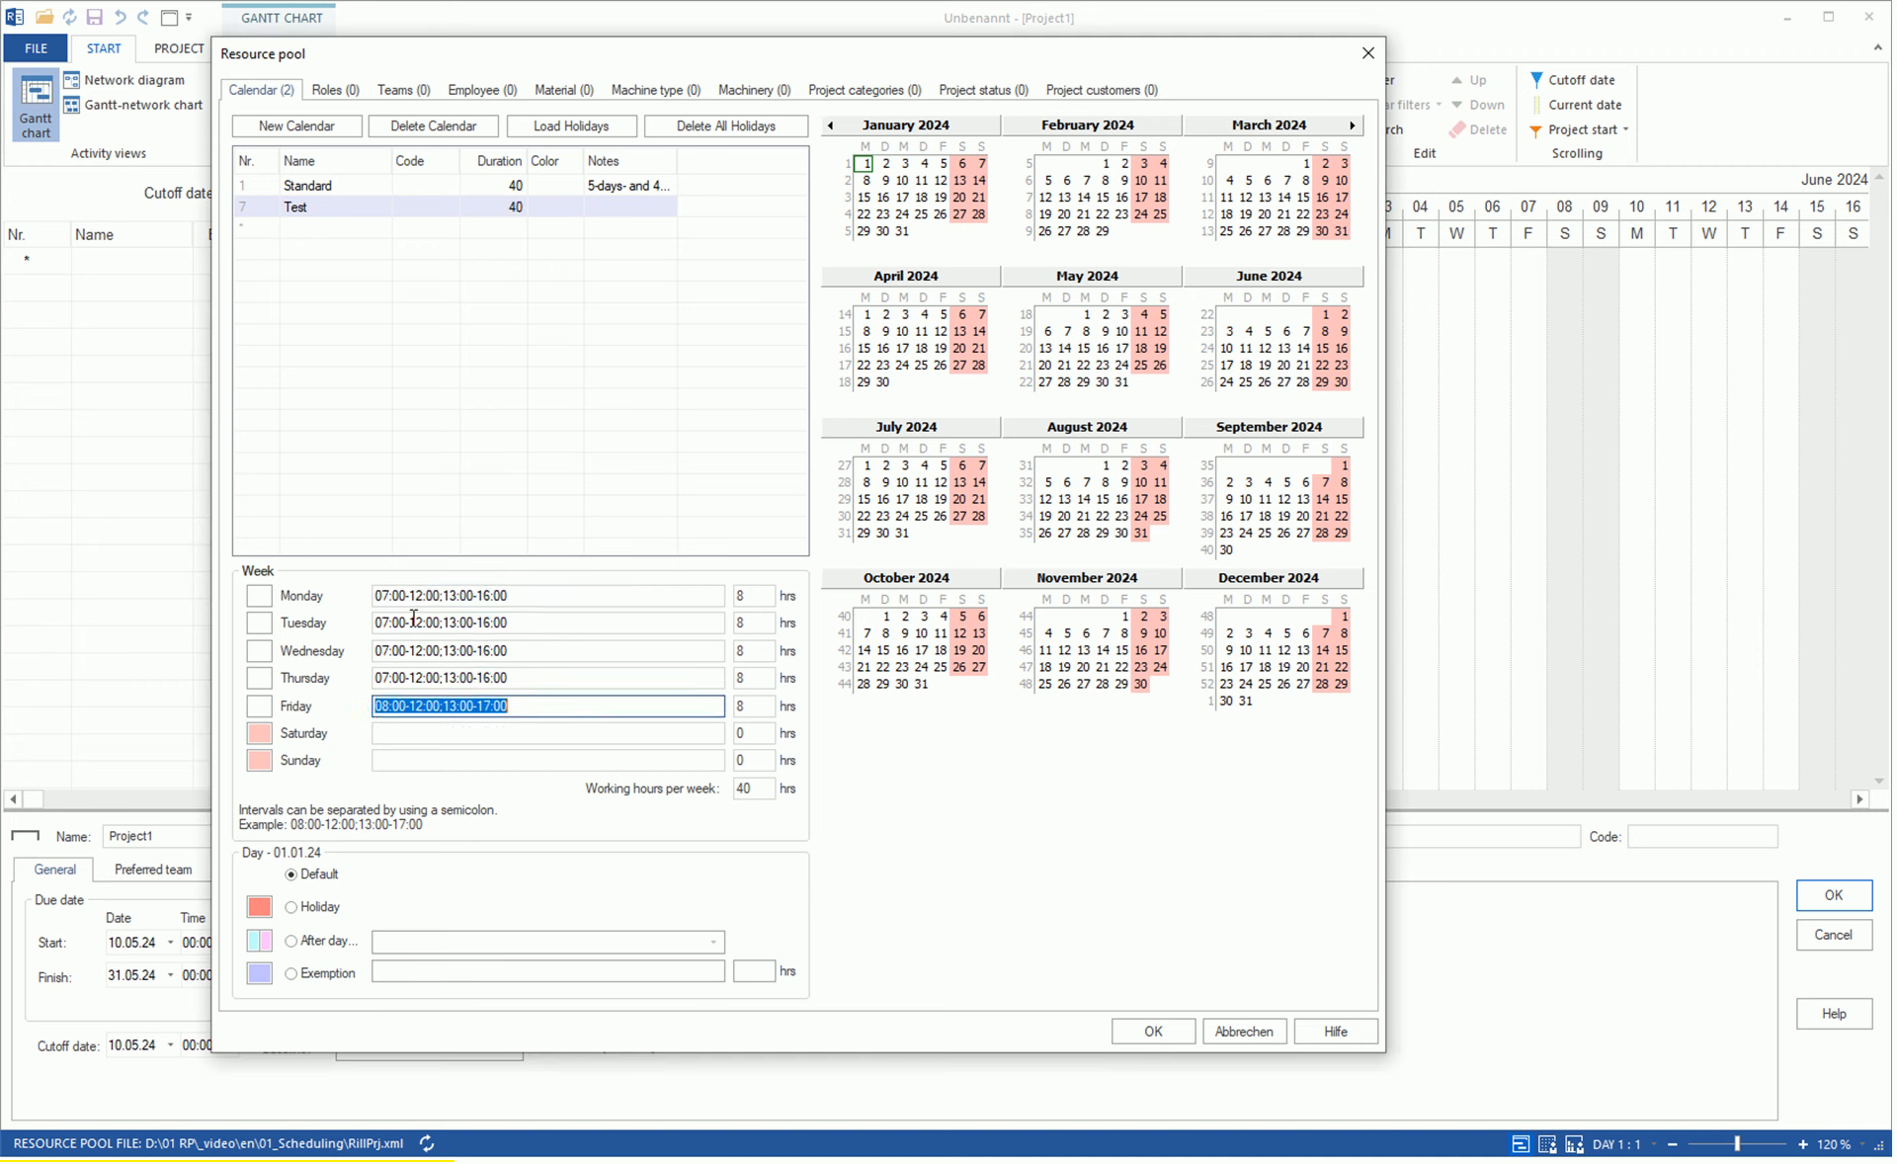
text(07:00-12:00;13:00-16:00)
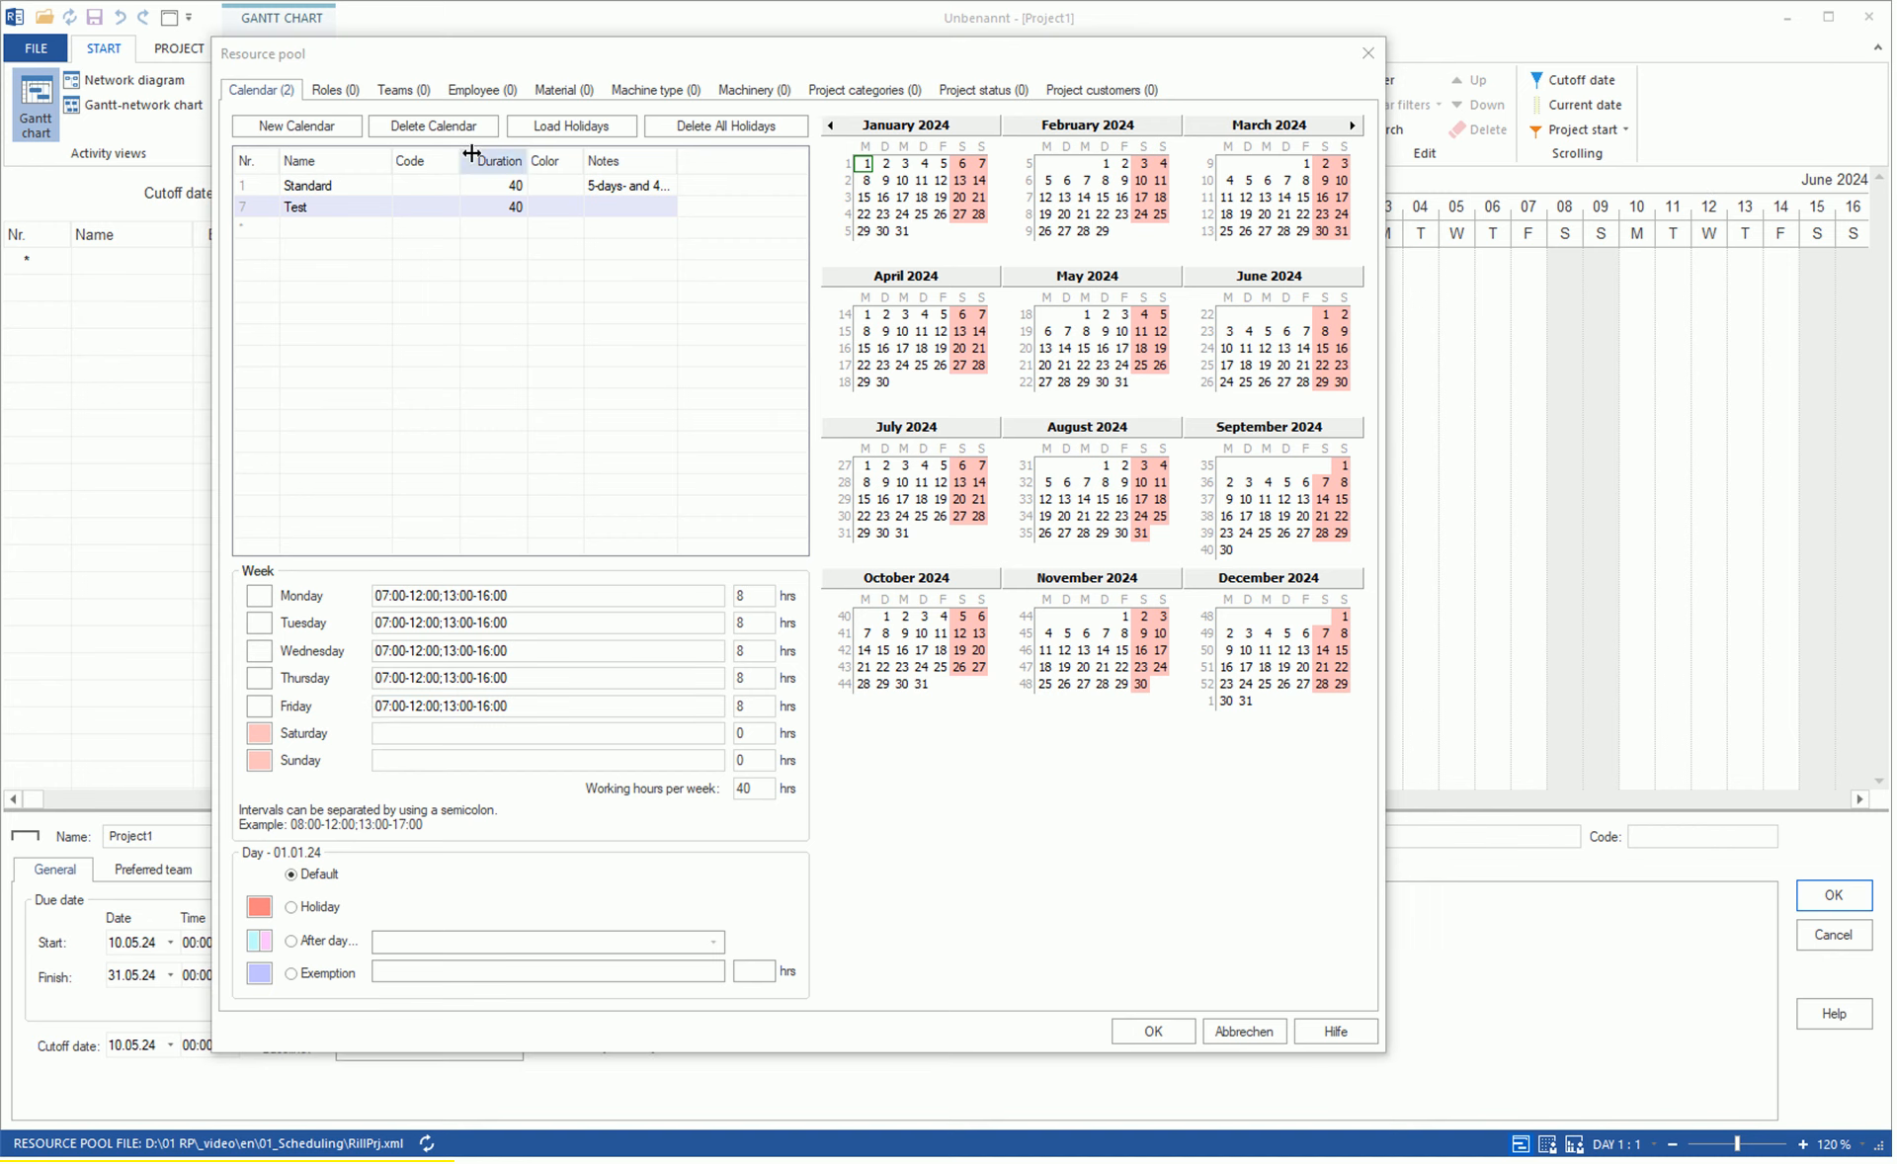
Load all listed US United States holidays into the Test calendar and accept the resource pool changes.
click(553, 128)
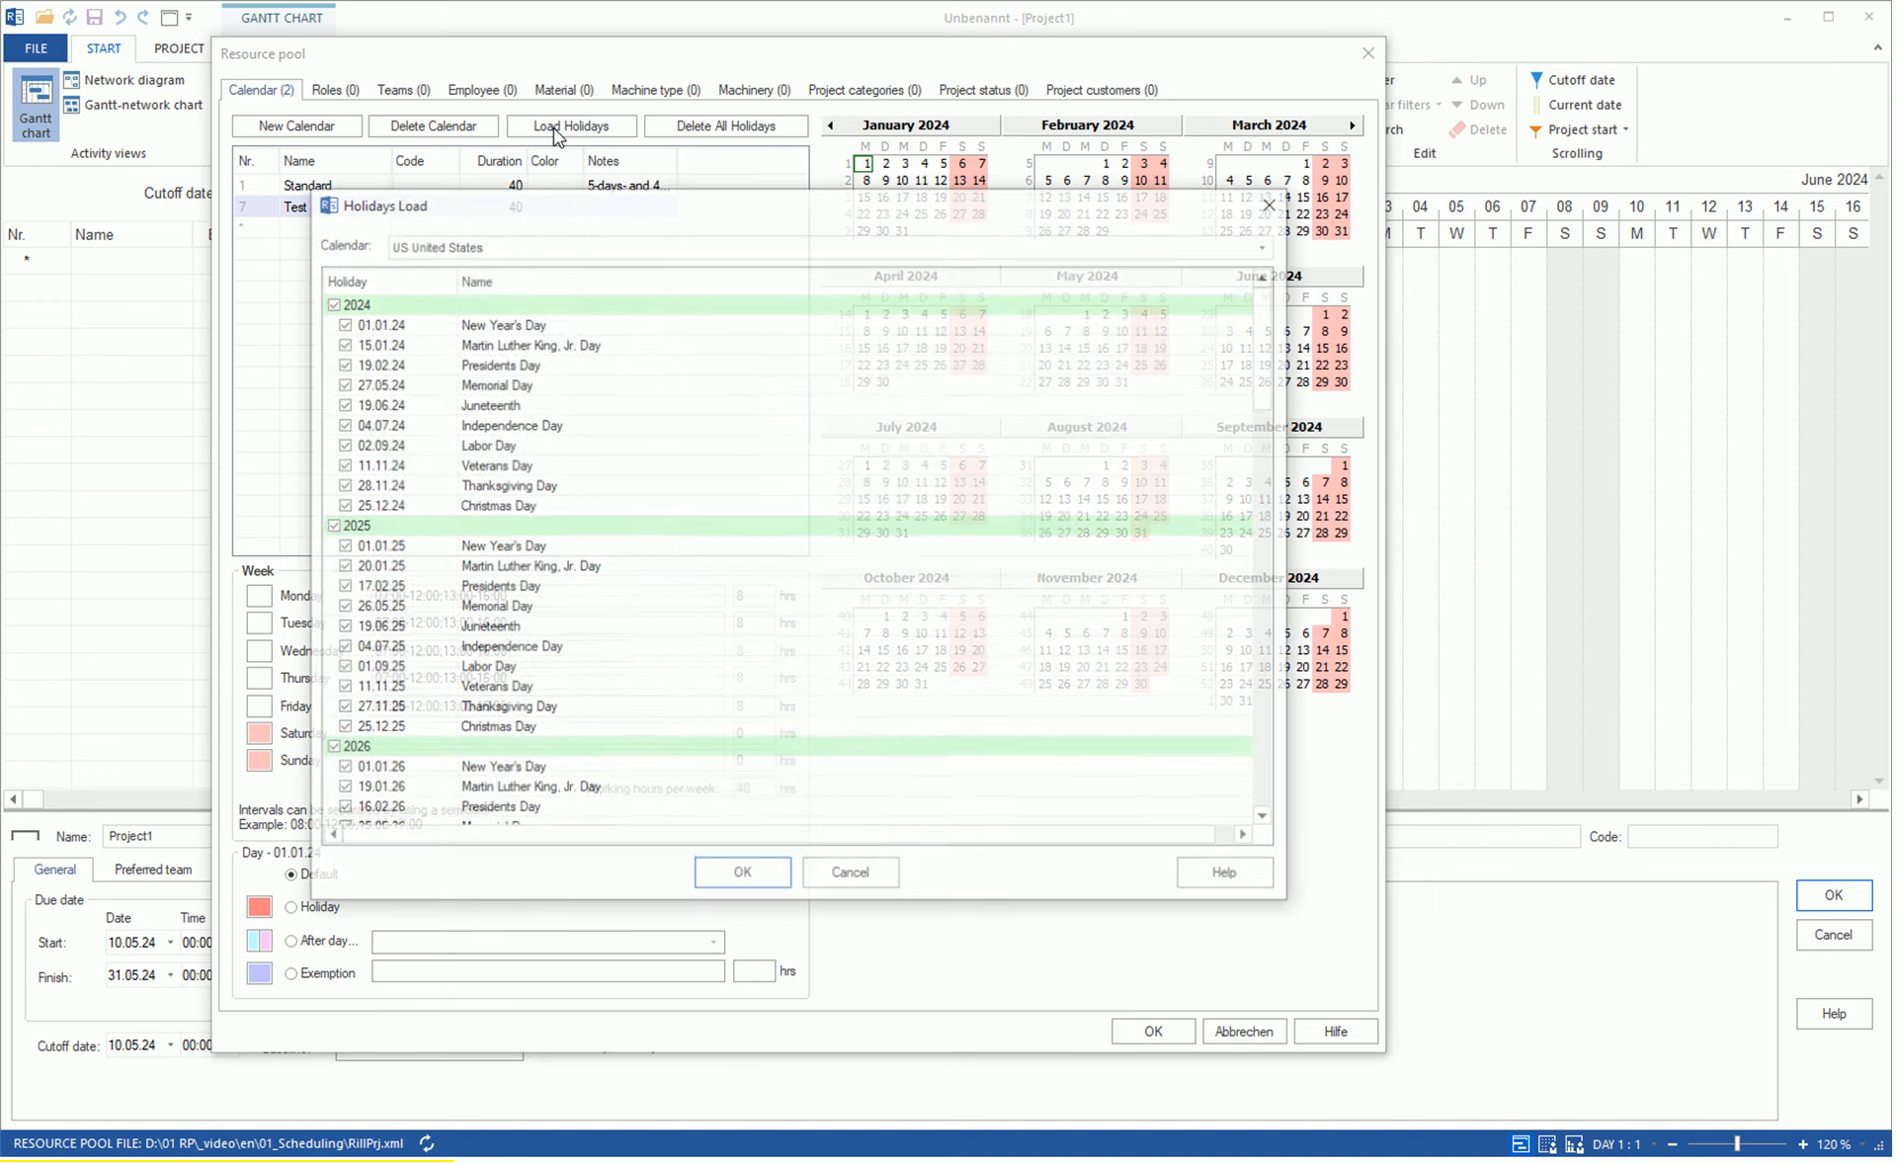
scroll(604, 427, down, 6)
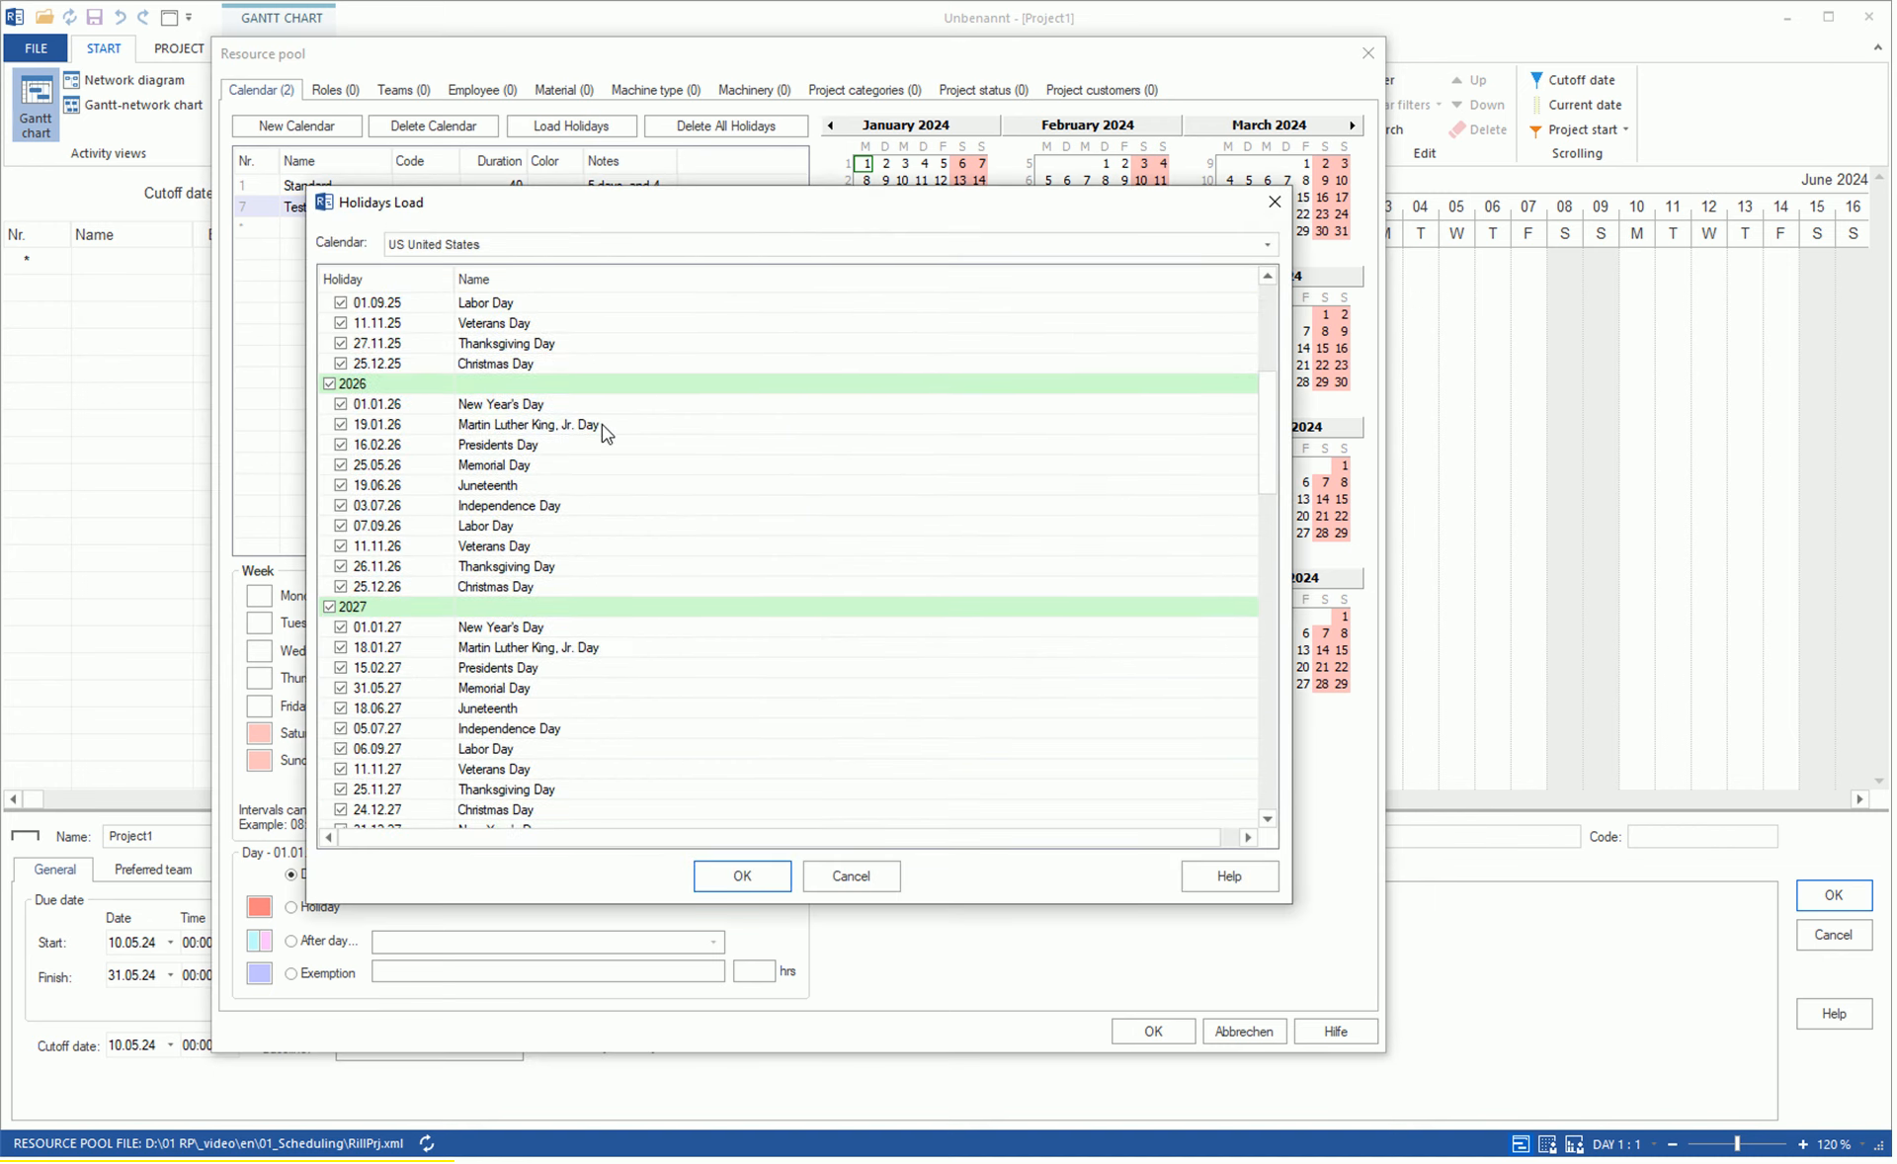
scroll(602, 428, up, 3)
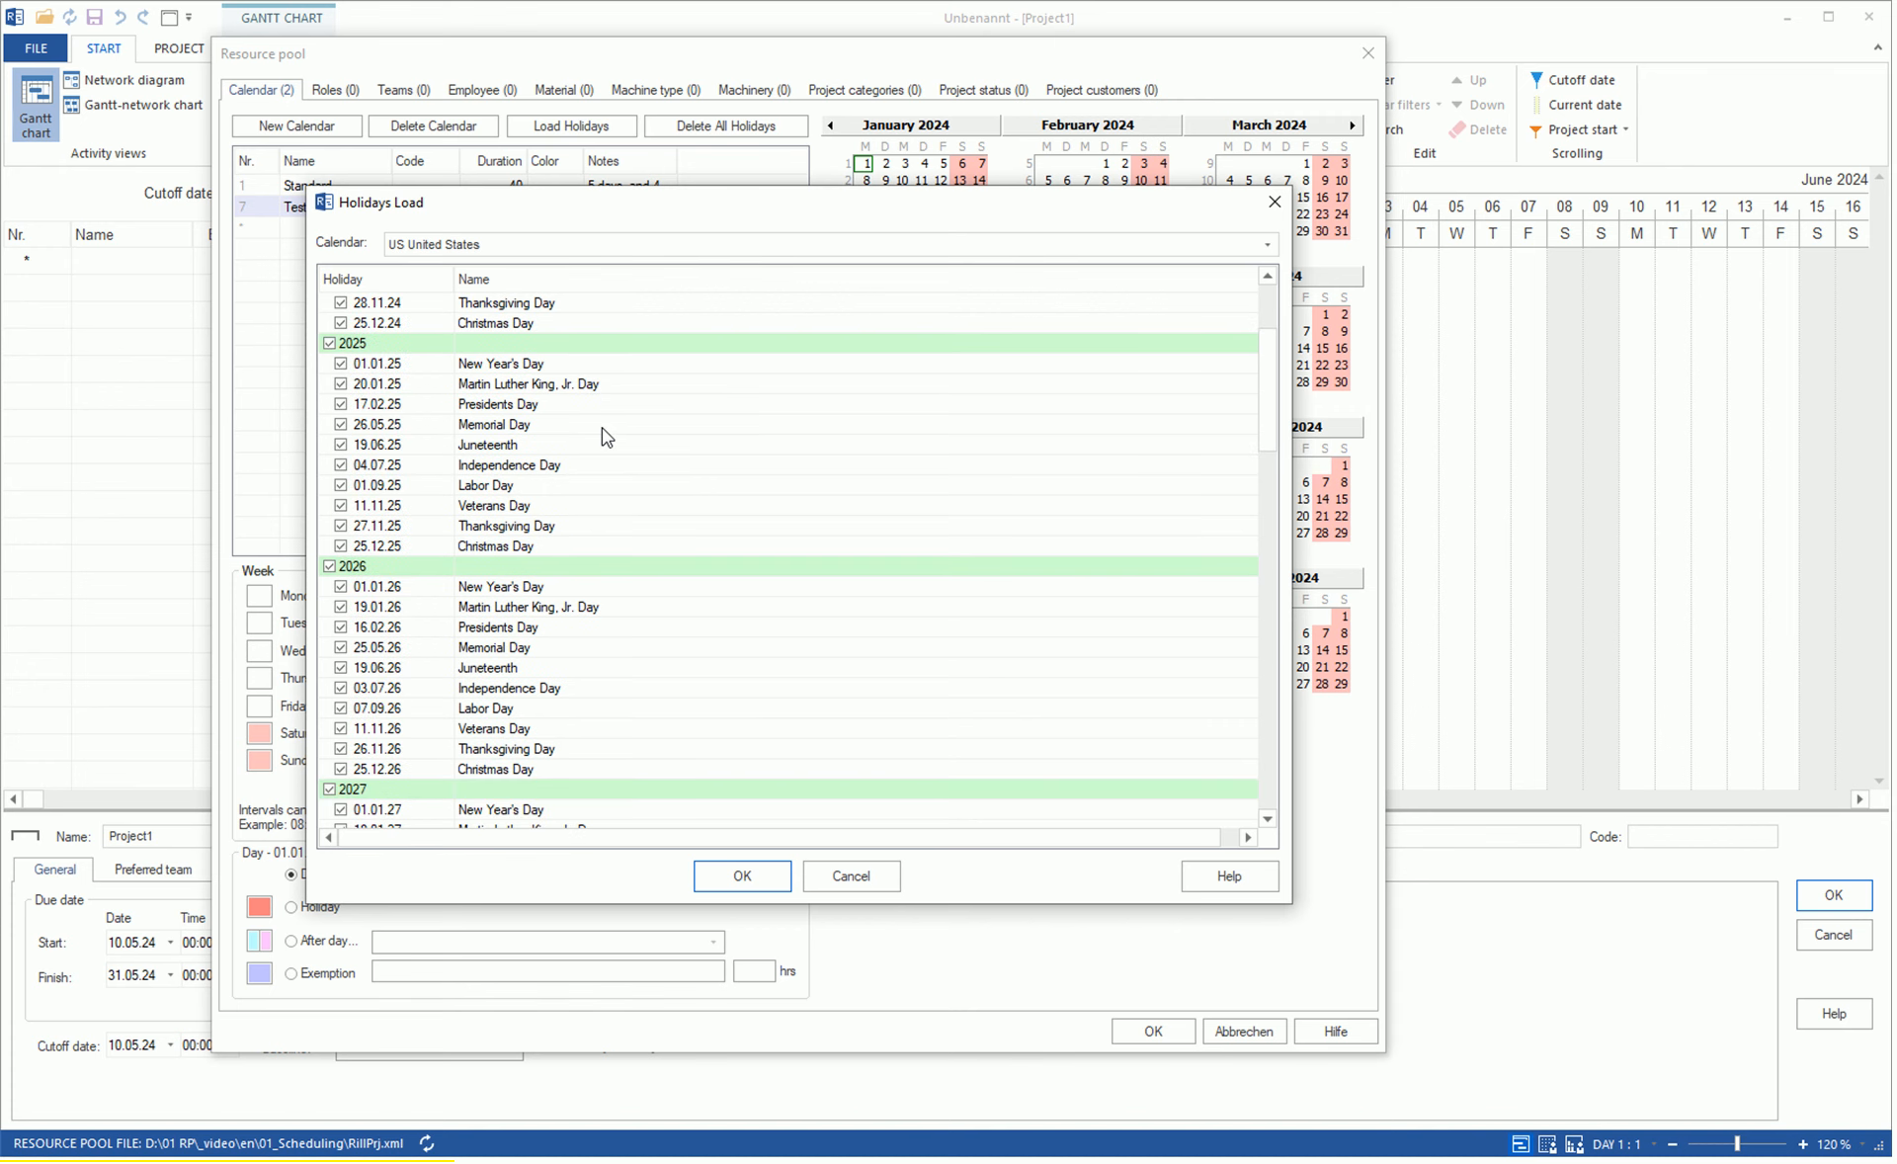
click(742, 876)
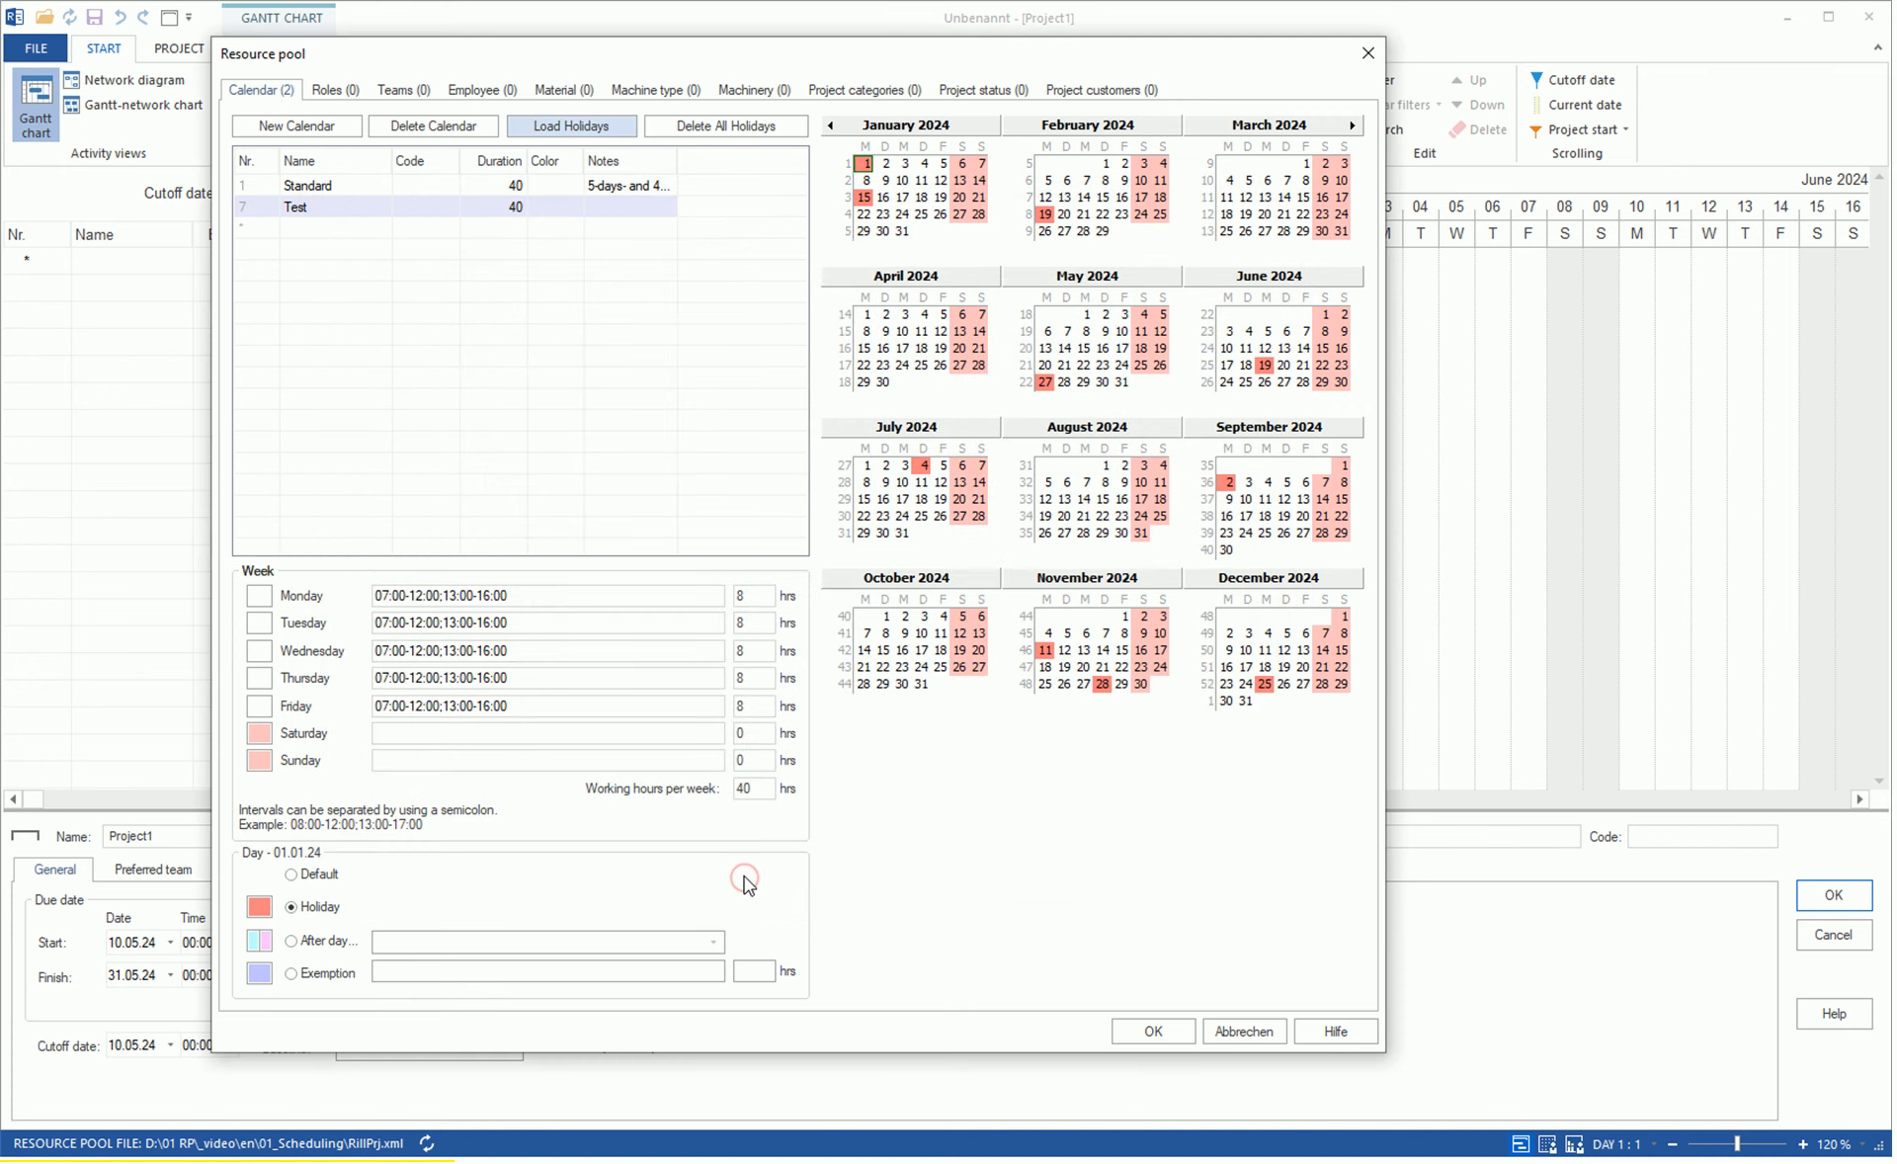
click(1183, 1031)
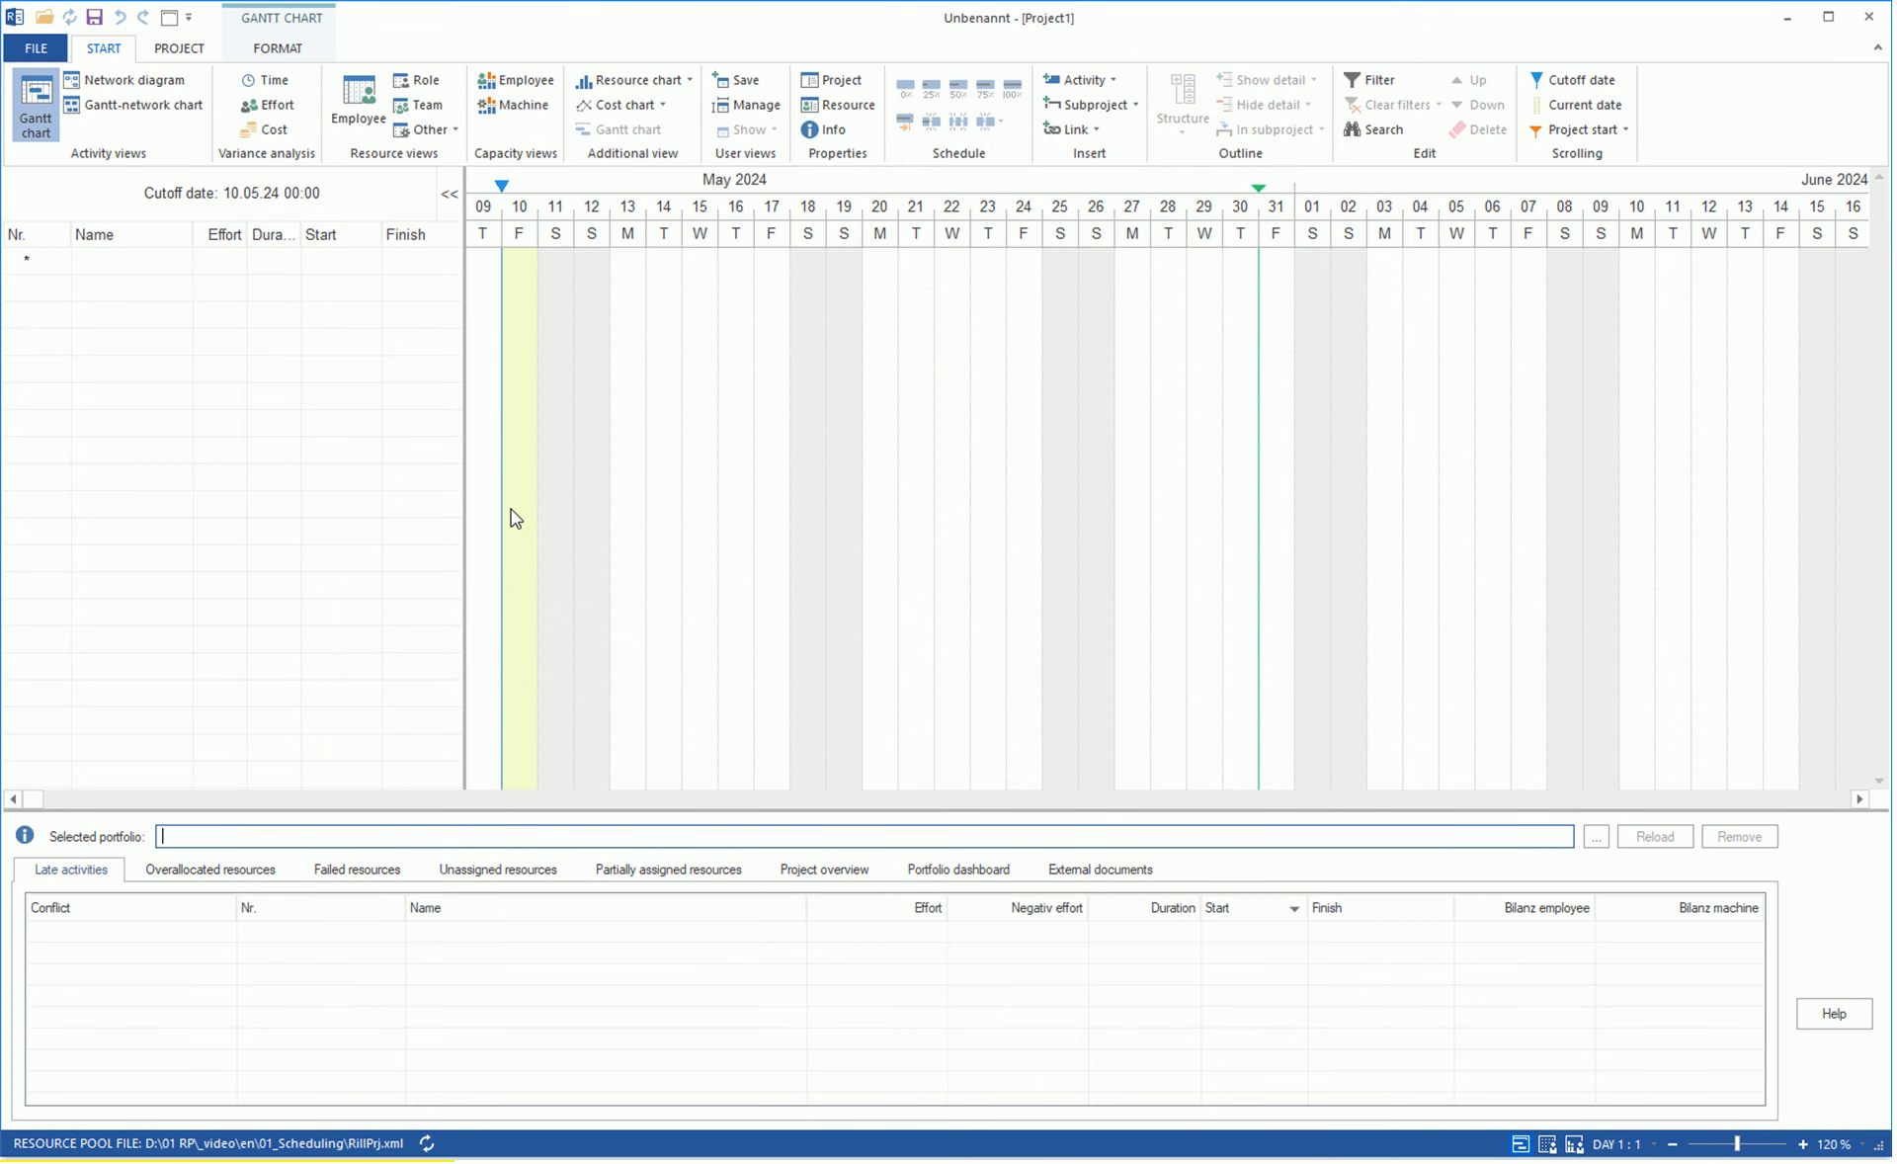
Draw an activity in the Gantt chart from 10.05.24 to 15.05.24 and name it Construction-Mechanics.
click(511, 262)
drag(512, 257, 715, 276)
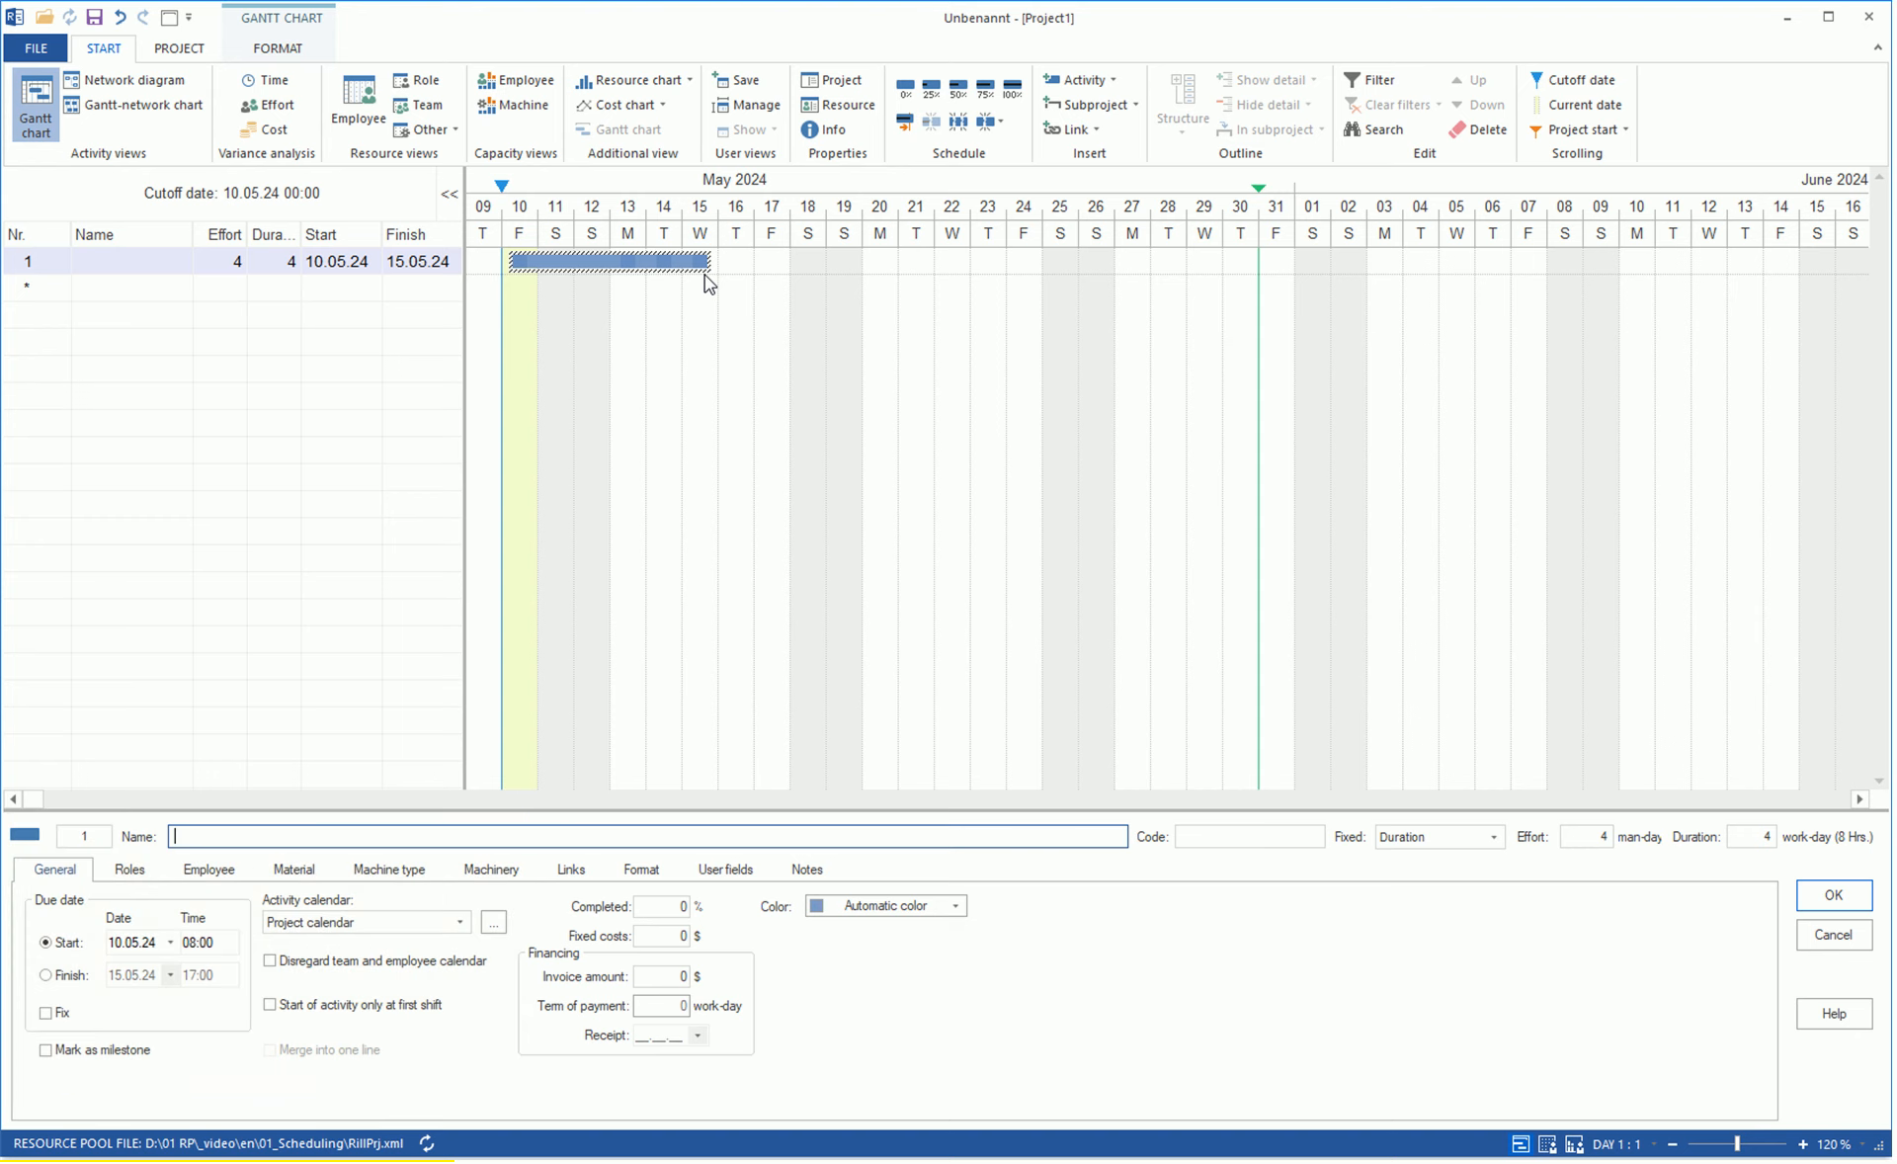
text(Construction-Mechanics)
click(861, 615)
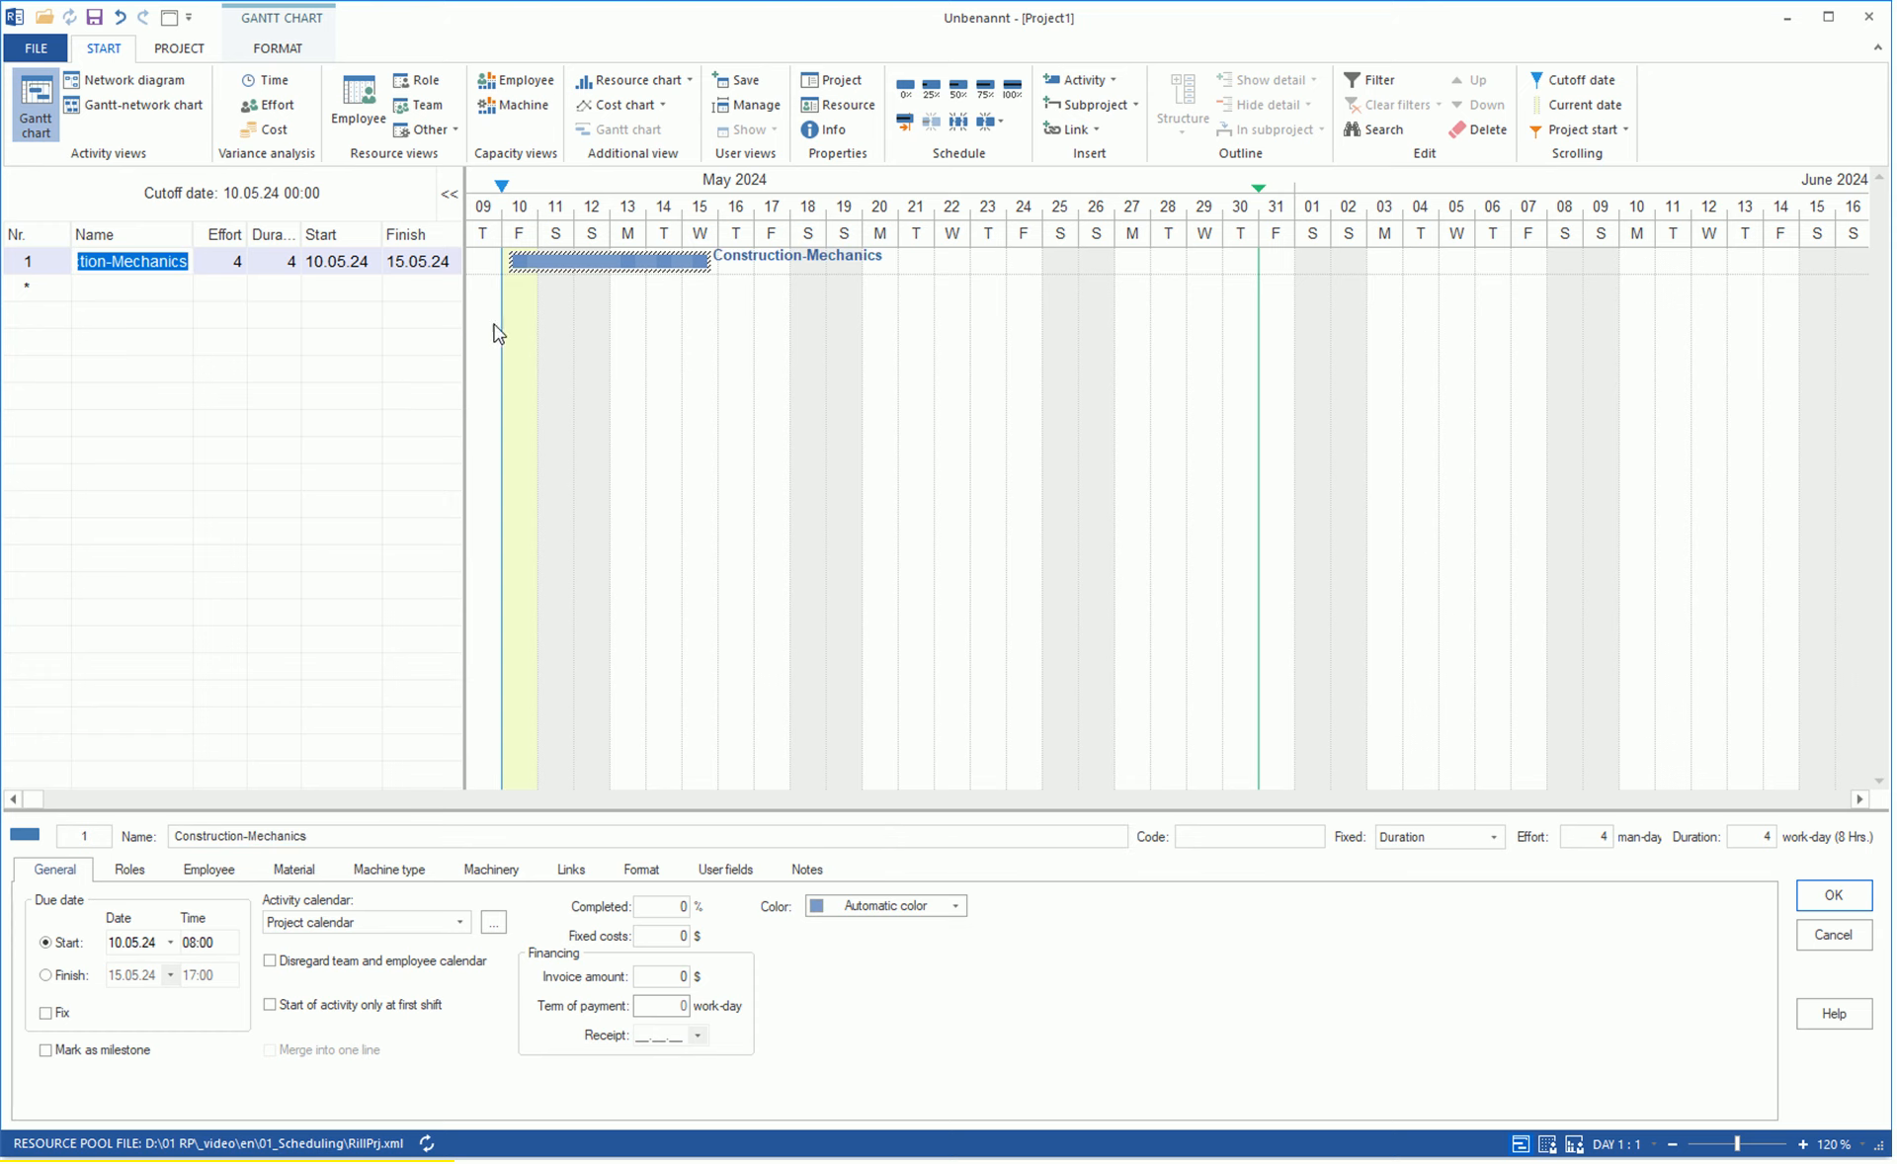
Add the activities Construction-Electrics from 10.05.24 to 15.05.24 and Construction-Software from 10.05.24 to 14.05.24.
drag(524, 286, 705, 288)
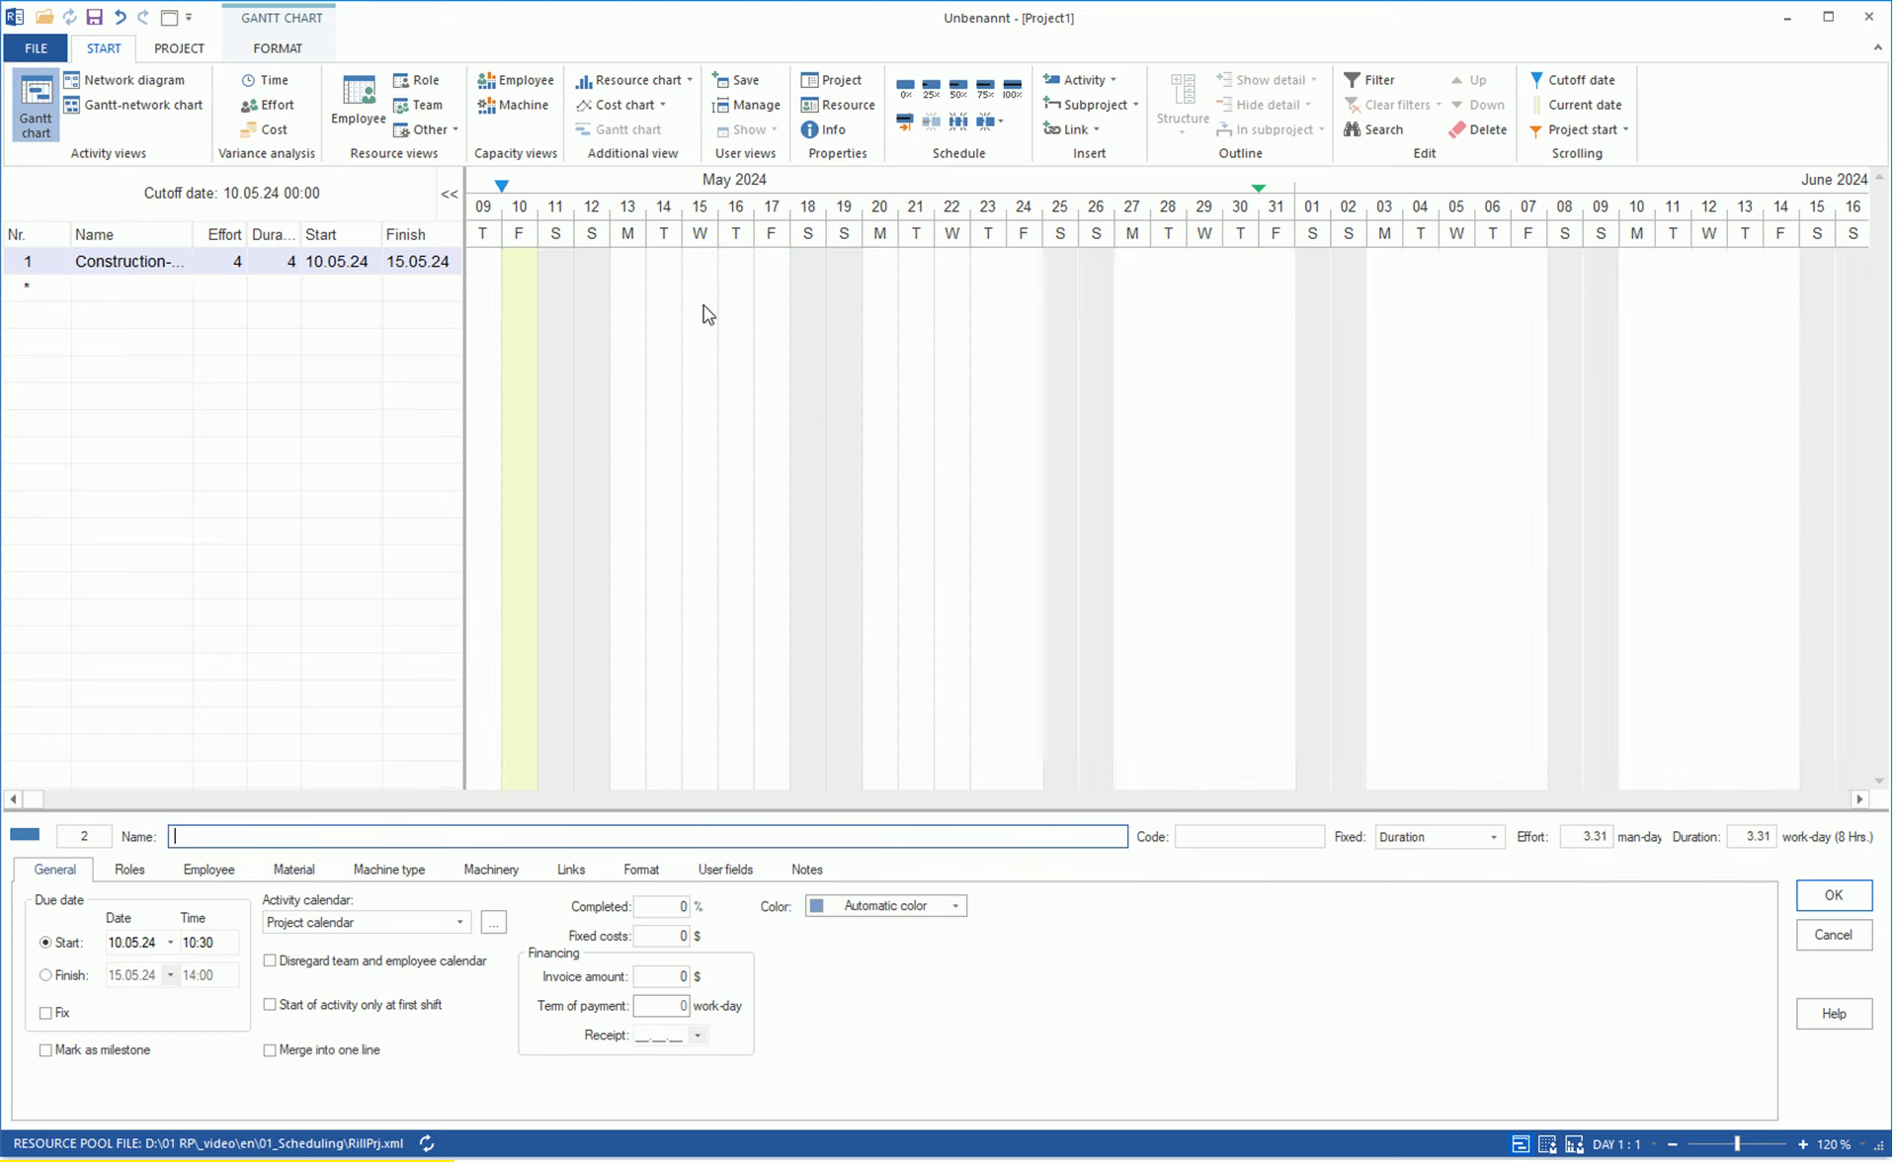
text(Construction-Electrics)
click(94, 322)
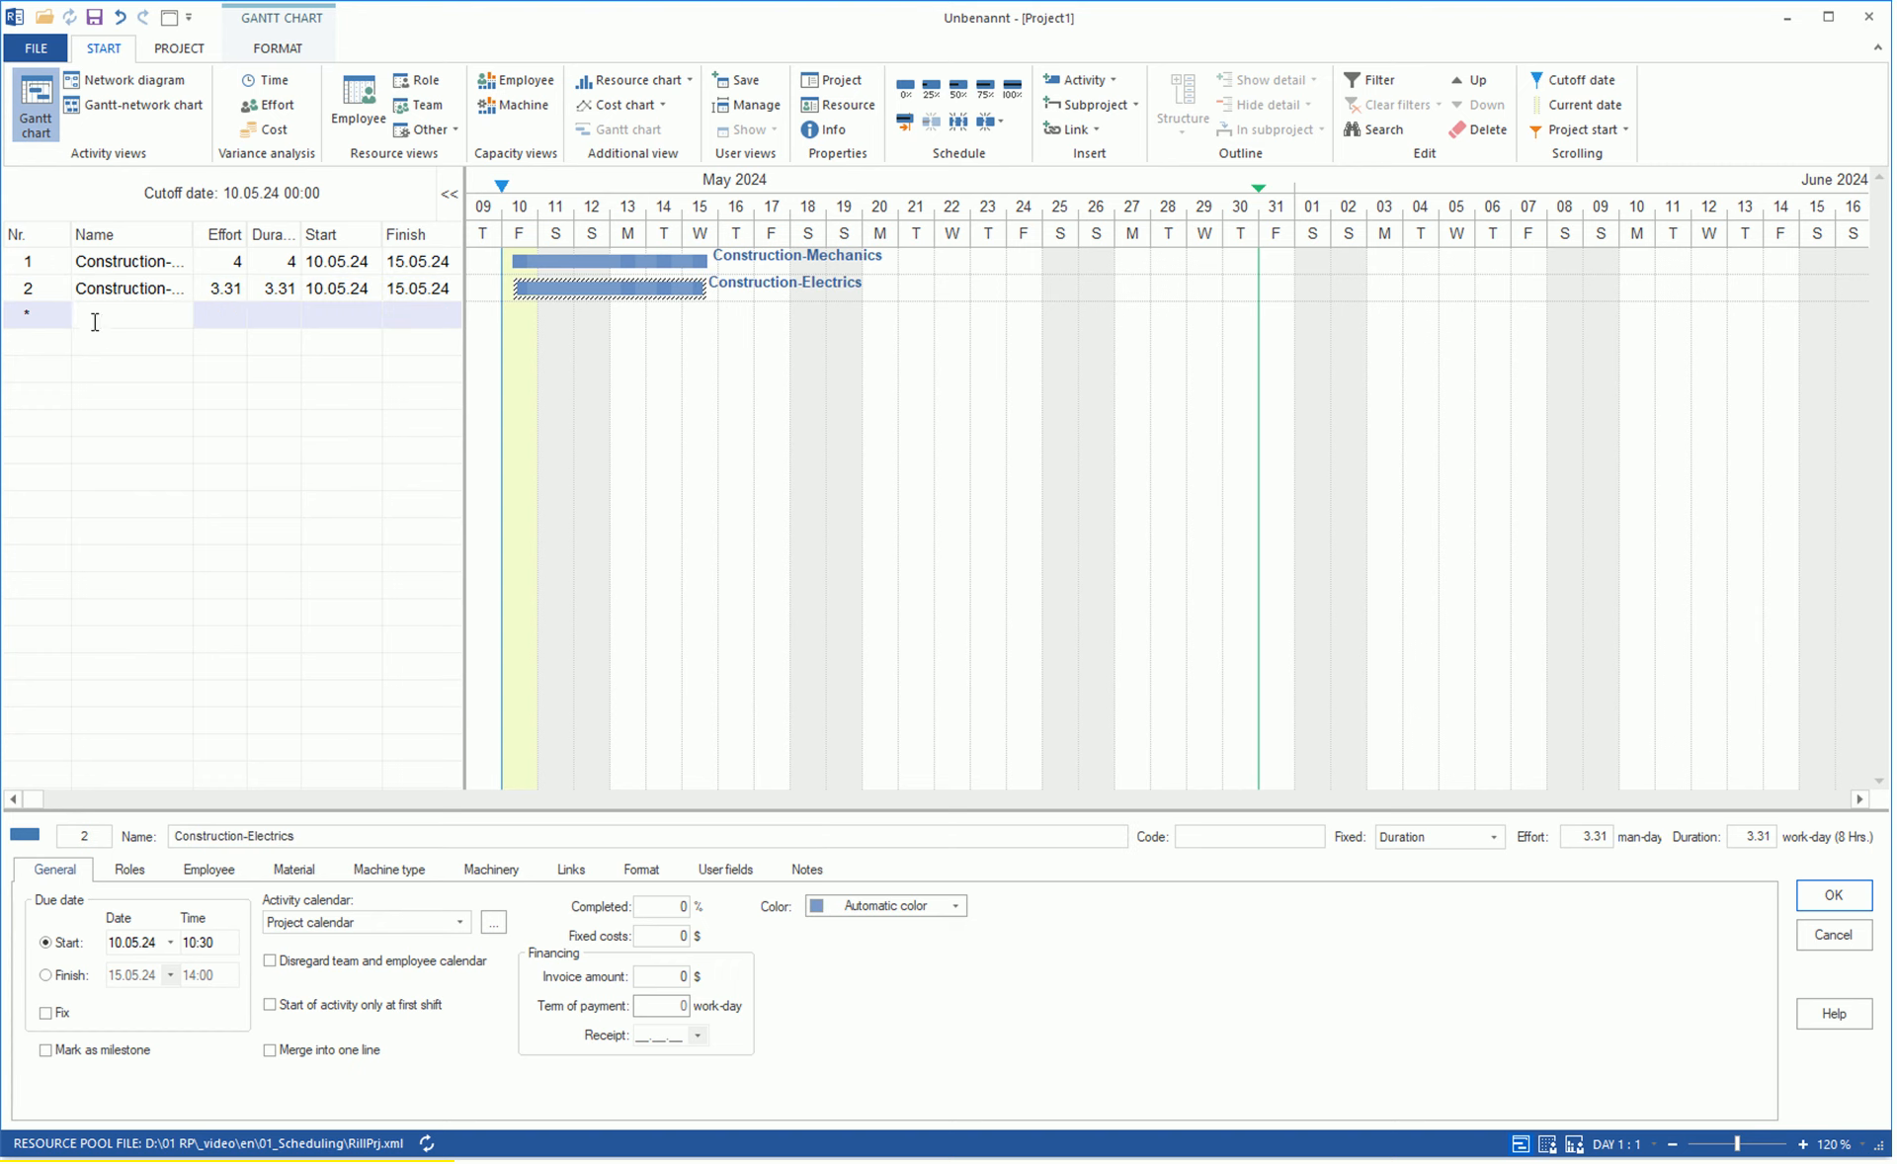
text(Construction-Sc)
text(ftware)
key(Return)
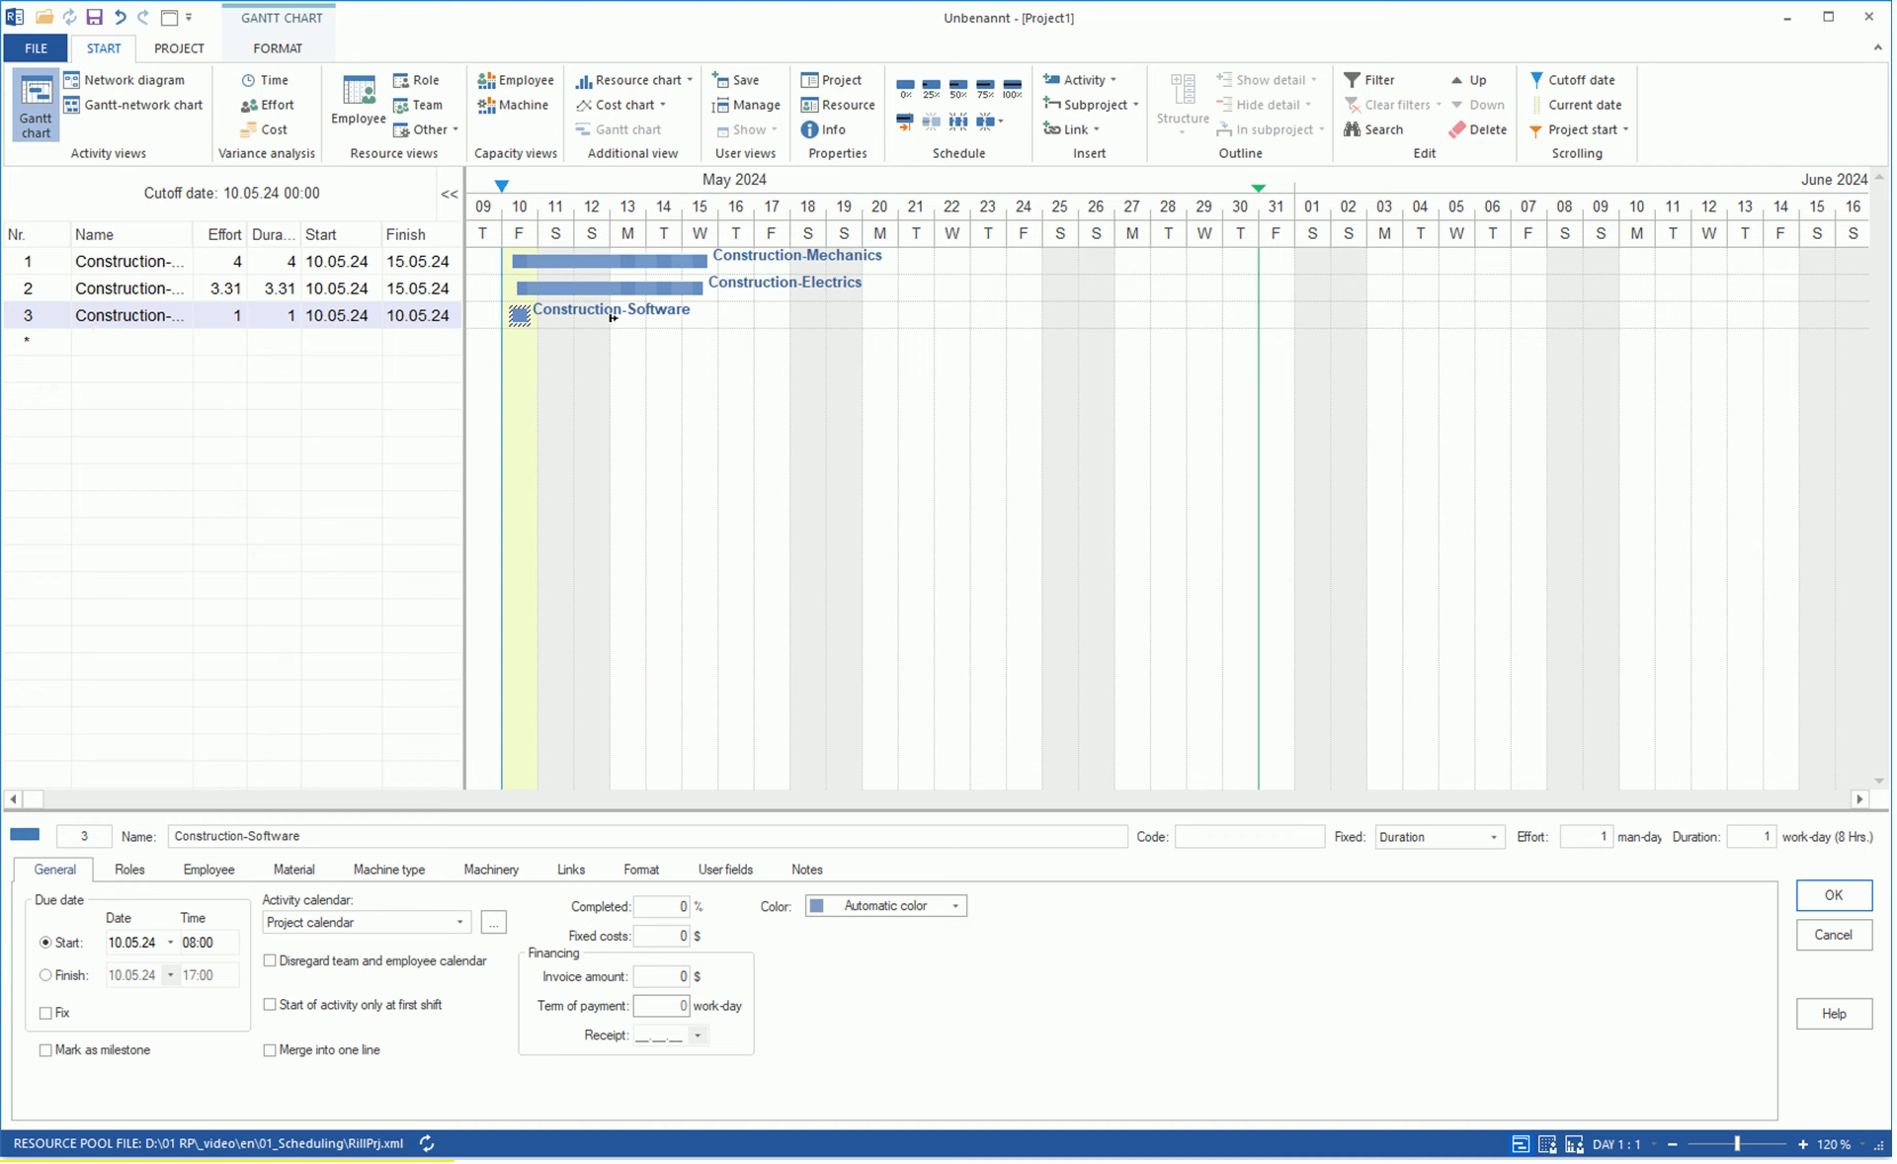
drag(532, 316, 673, 316)
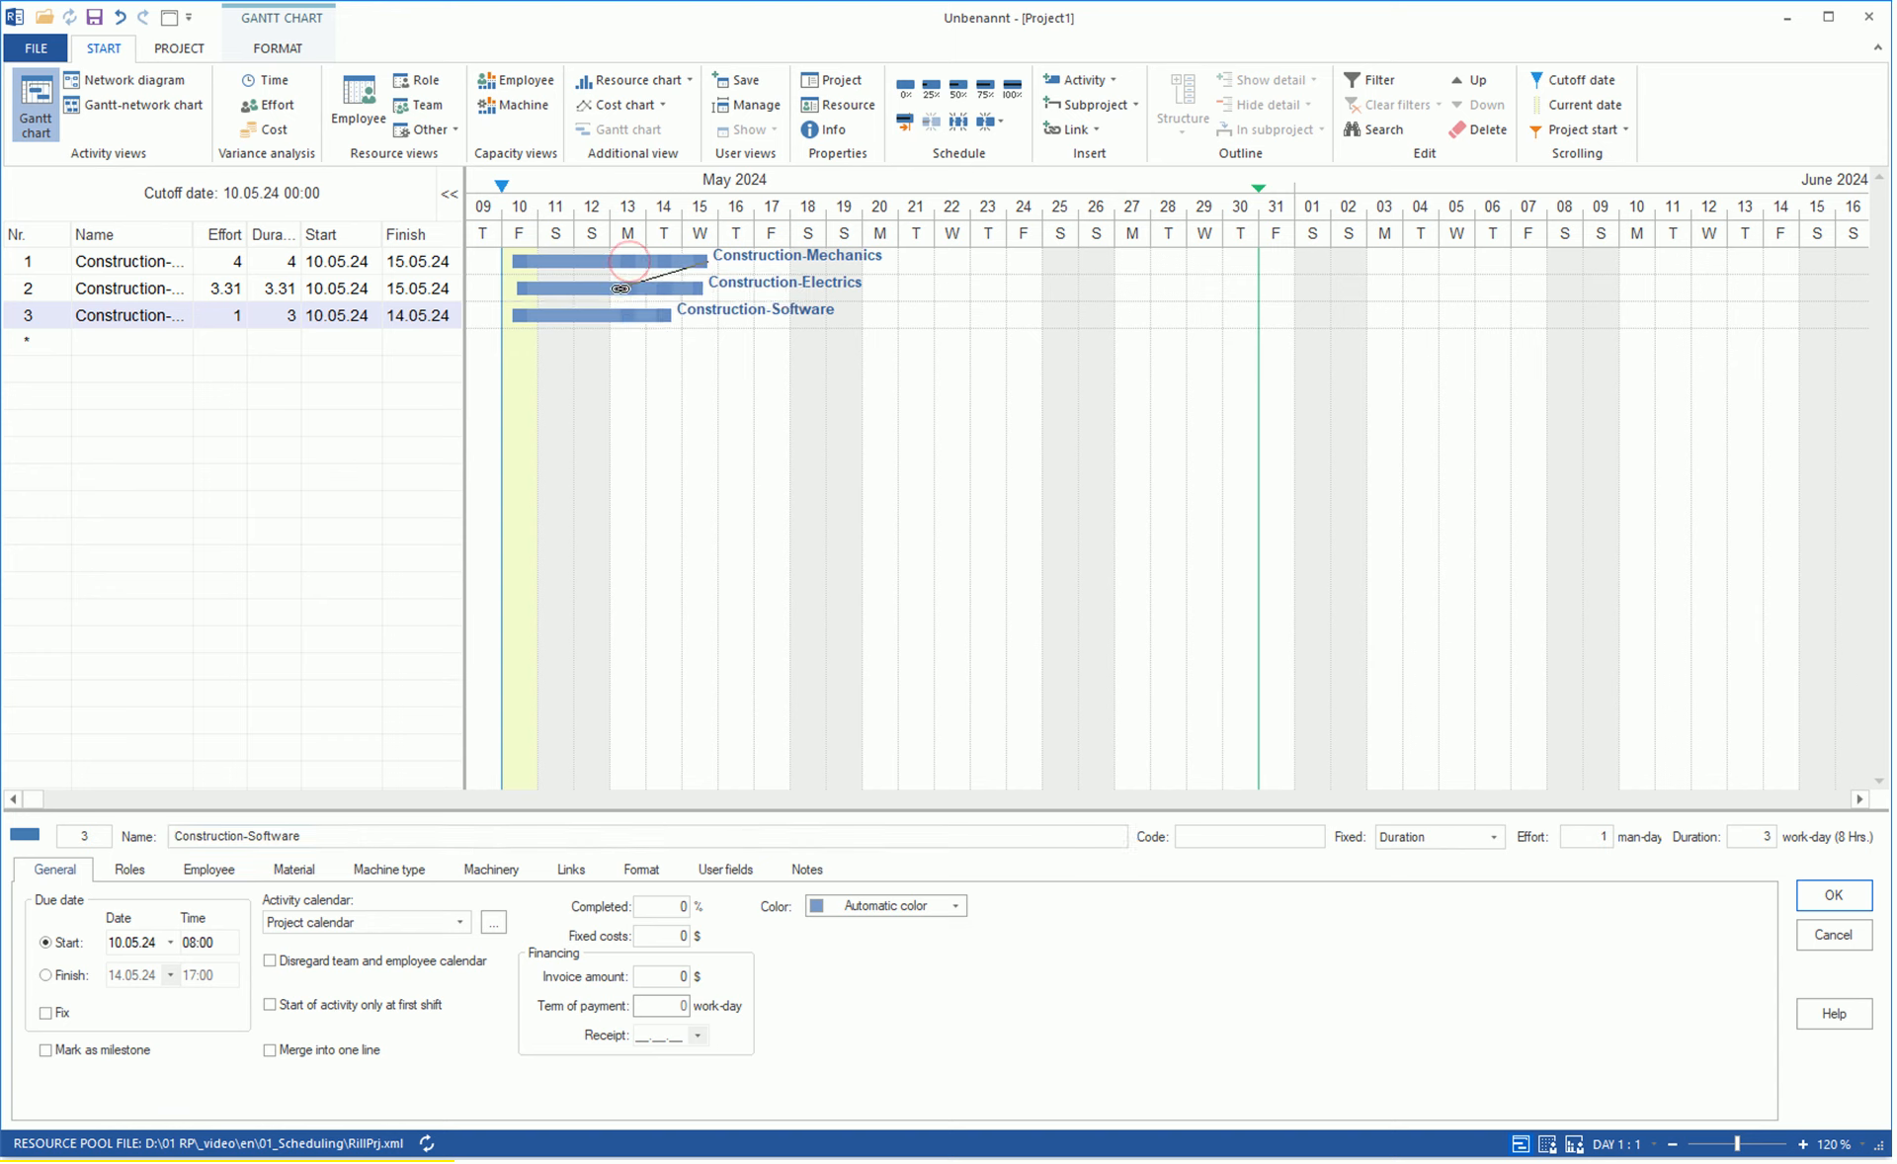
Link Construction-Mechanics to Construction-Electrics and Construction-Electrics to Construction-Software, finish to start.
drag(630, 262, 624, 291)
drag(763, 289, 652, 318)
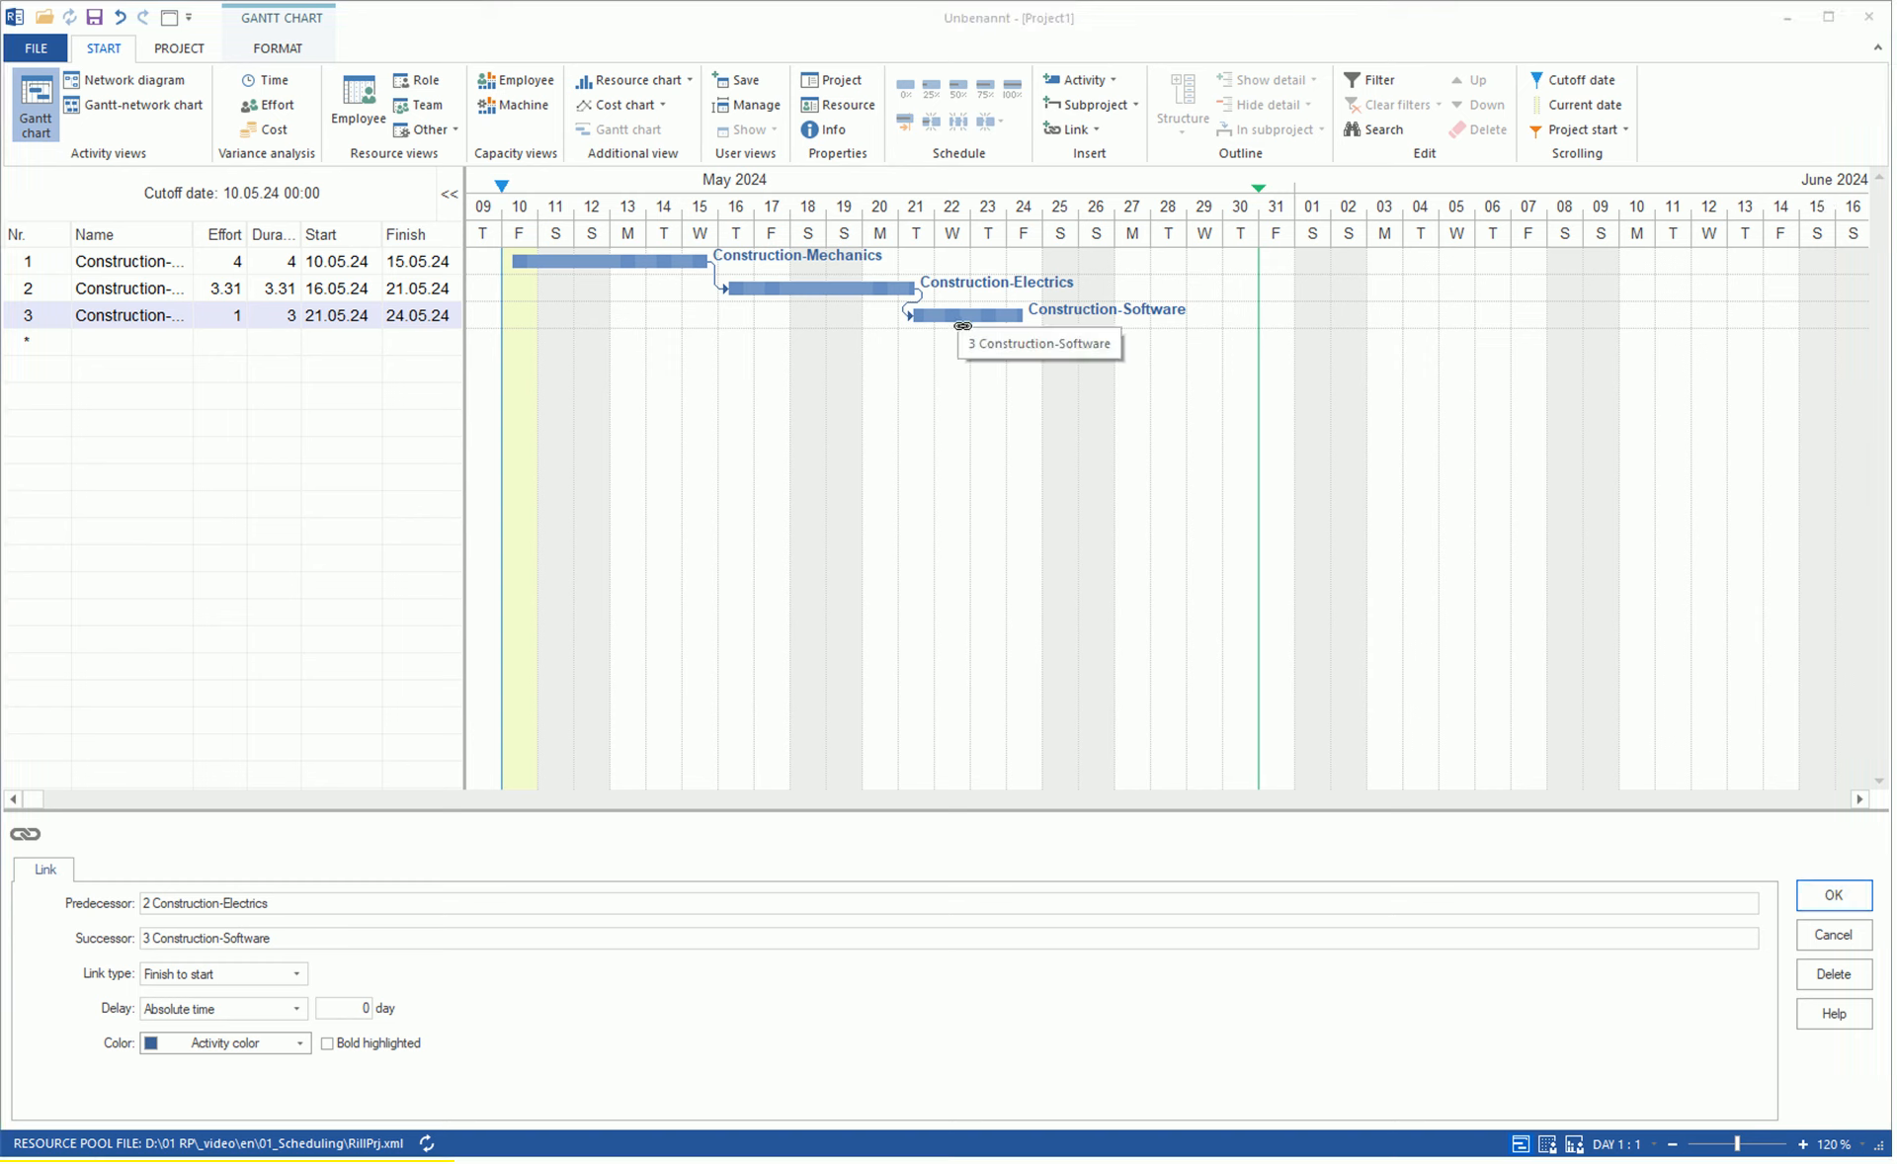
Add the activities Manufacturing-Mechanics, Manufacturing-Electrics and Manufacturing-Software, each spanning 17.05.24 to 21.05.24.
drag(753, 343, 944, 372)
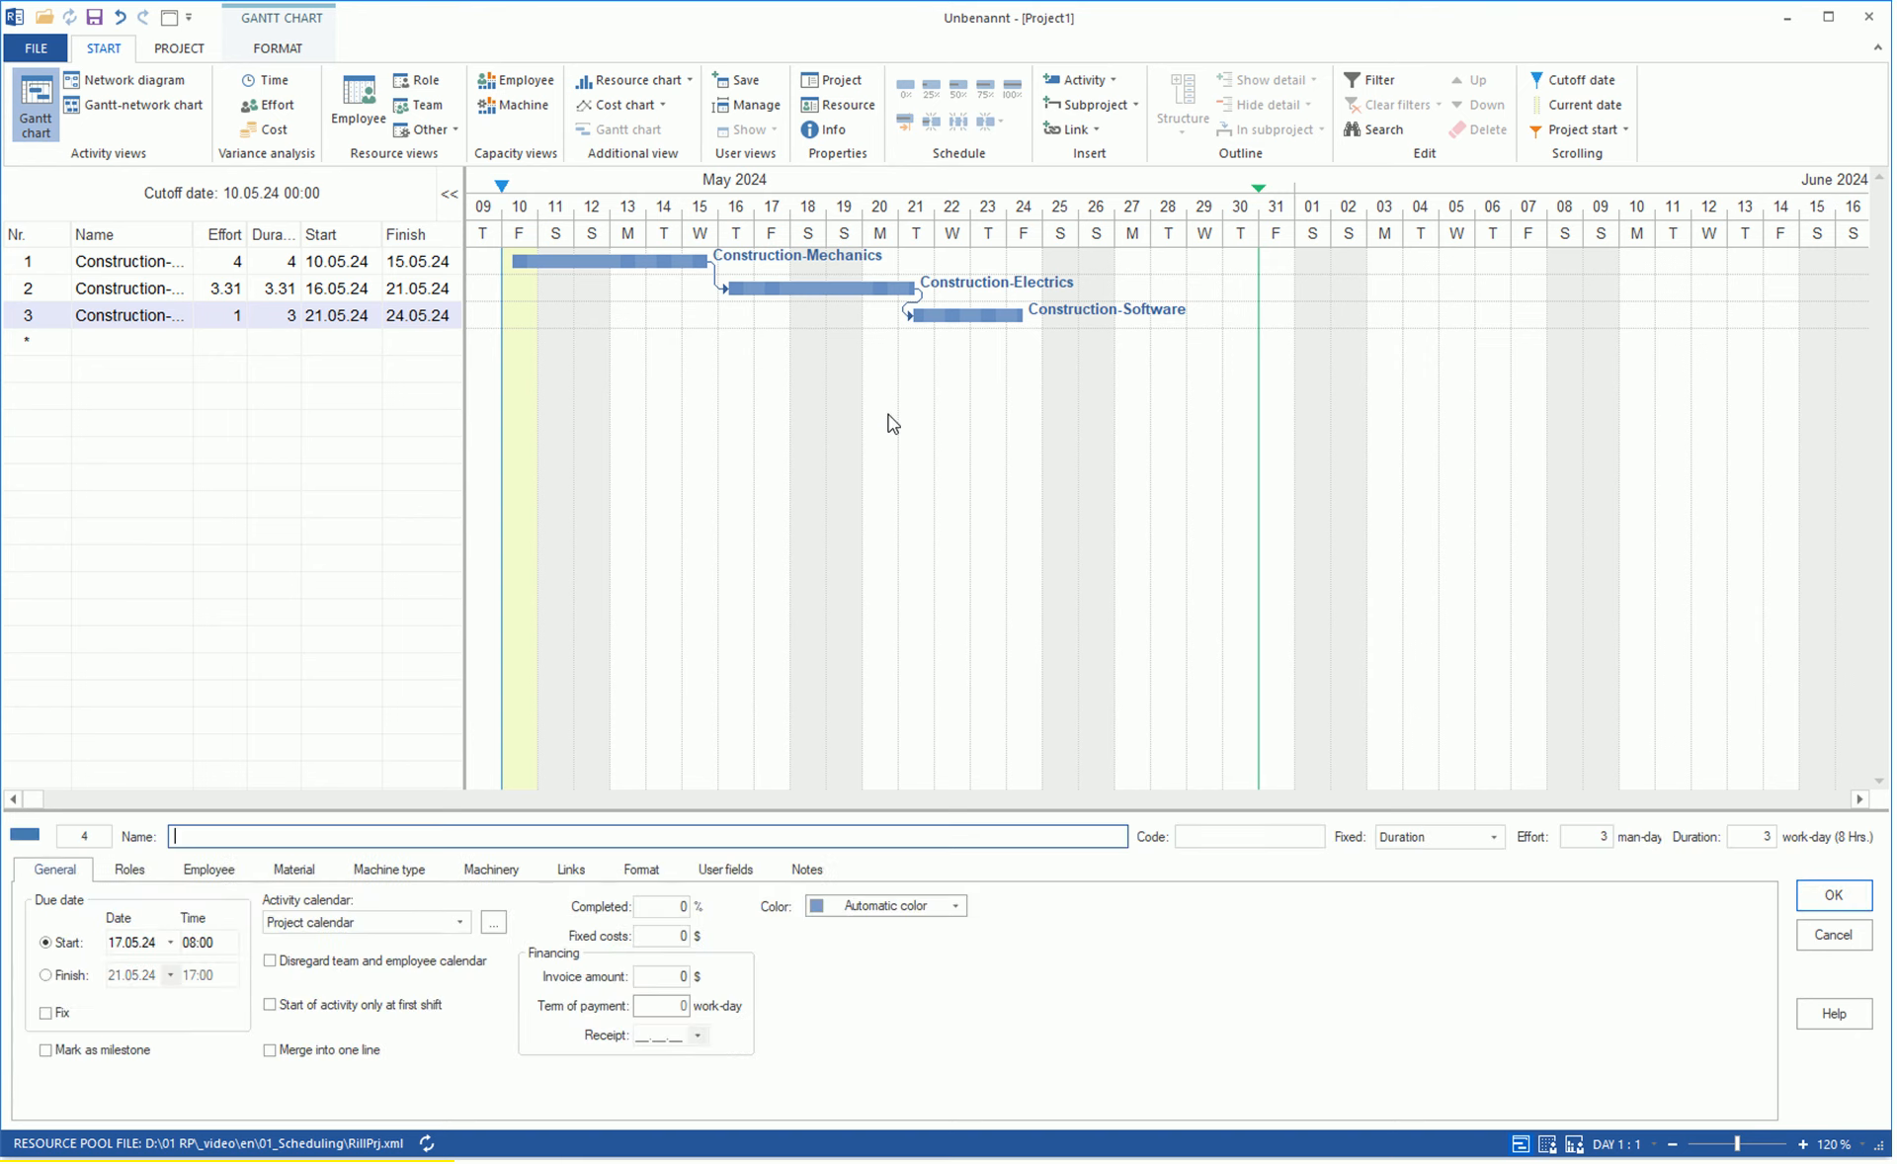
drag(763, 368, 923, 402)
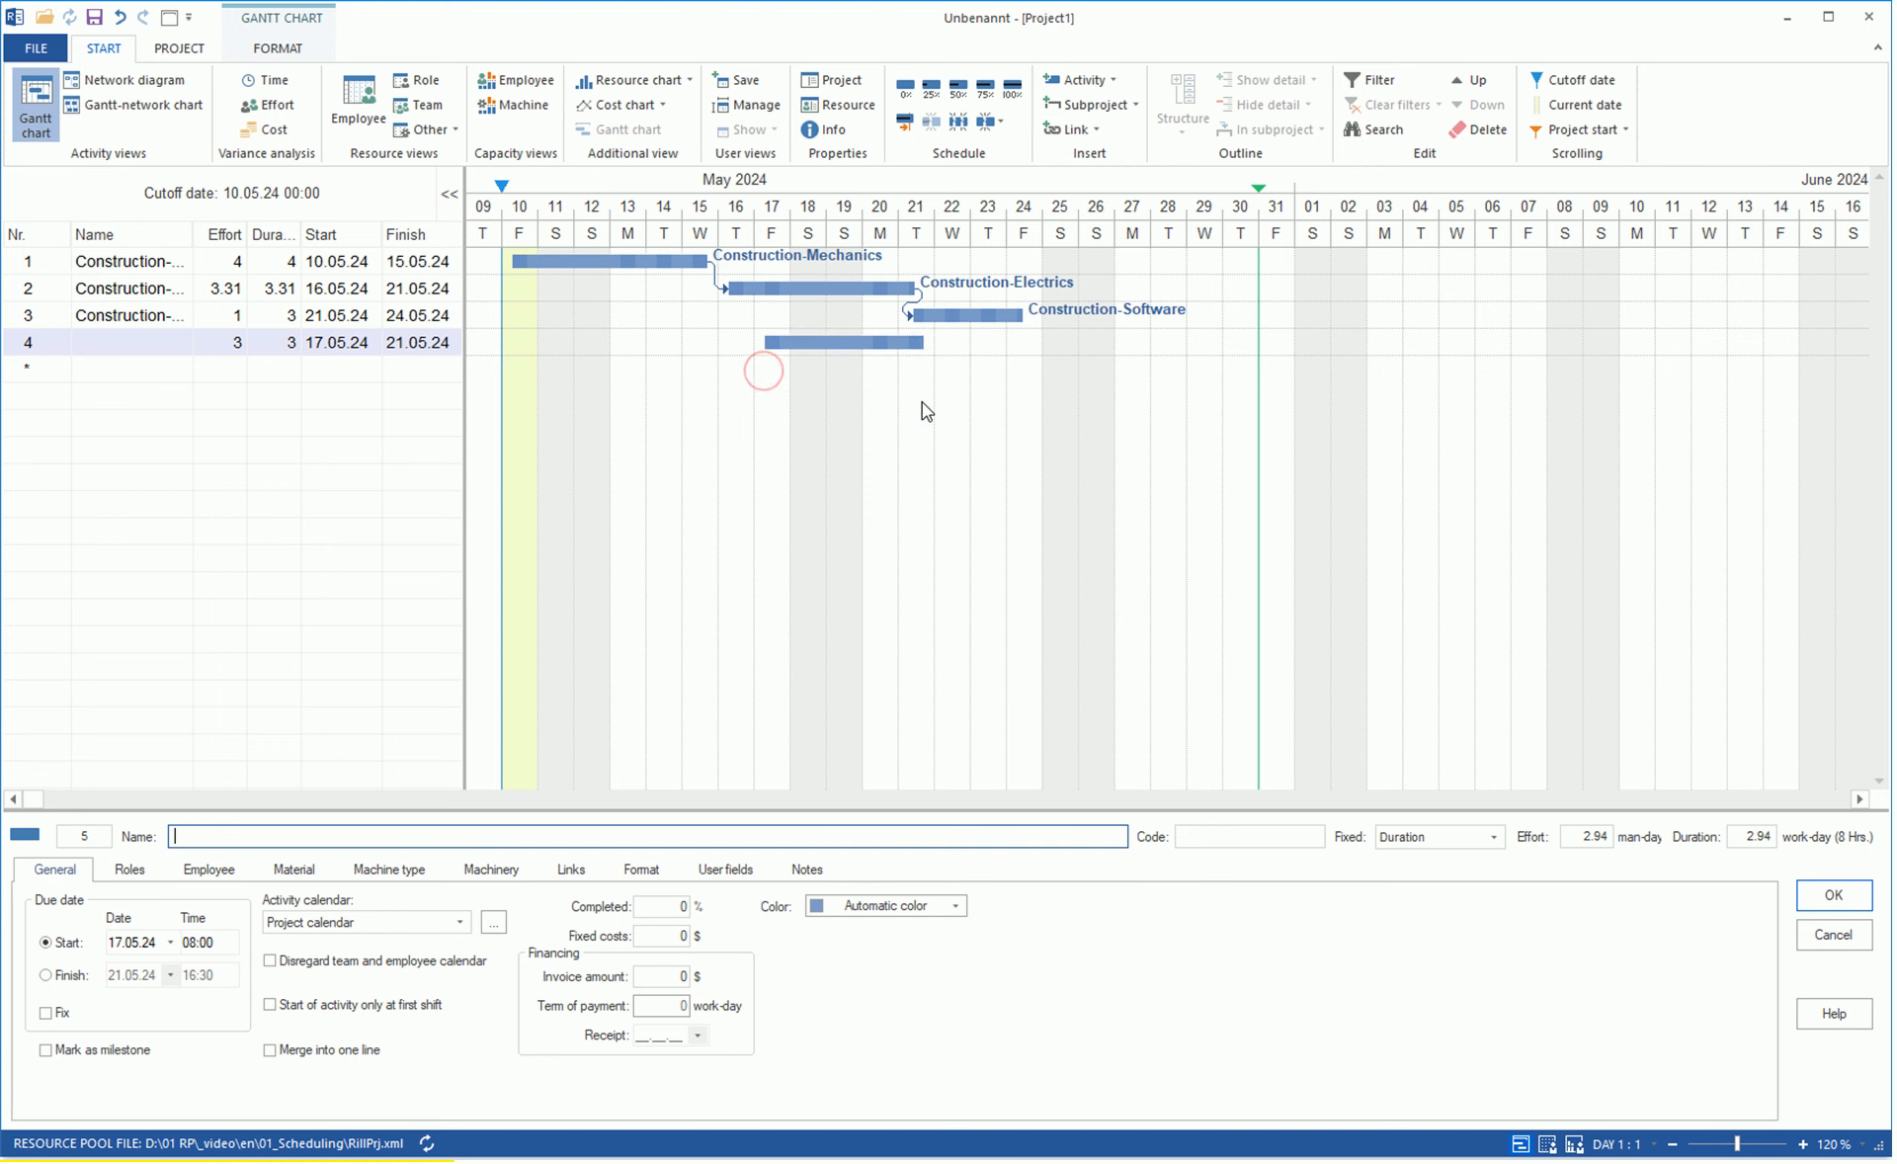
text(Manuf)
text(acturing-Mechanics)
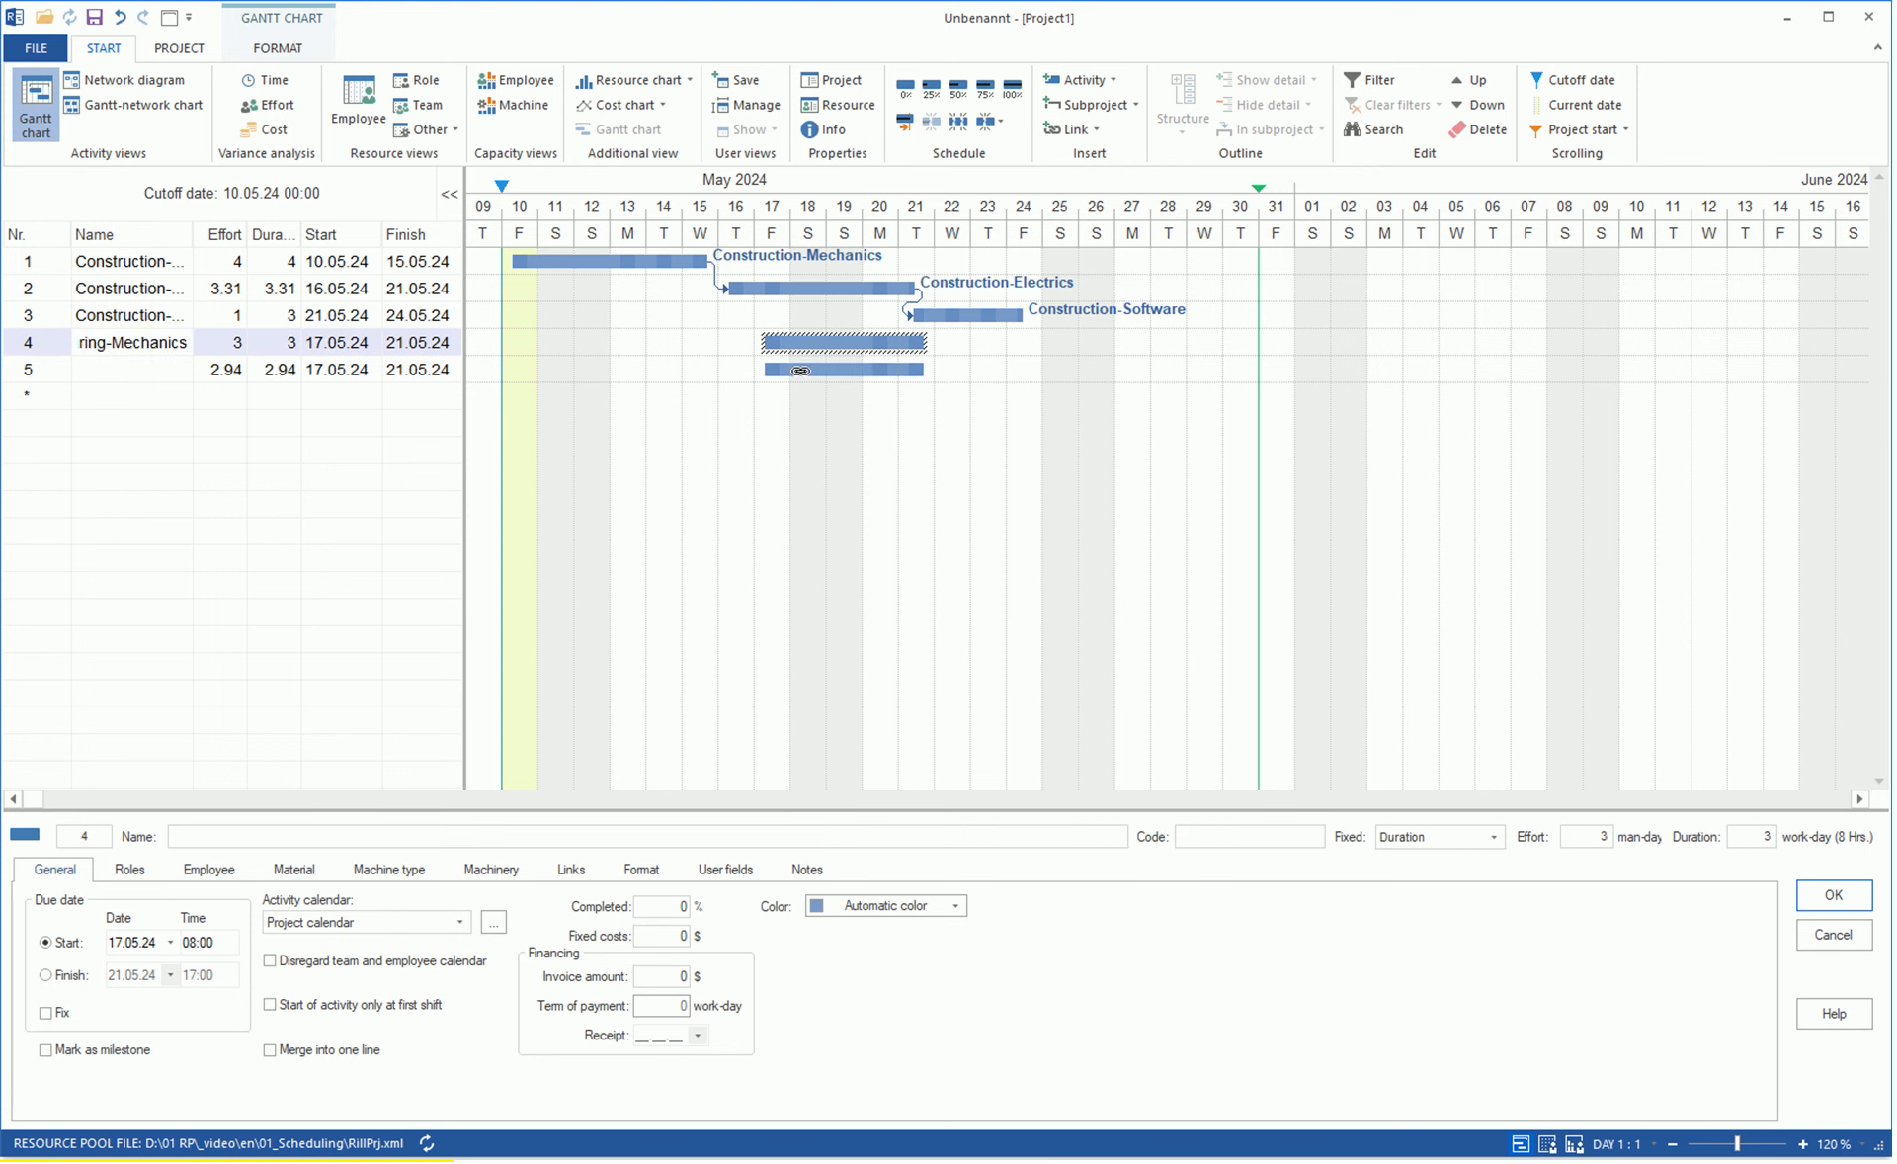
click(796, 369)
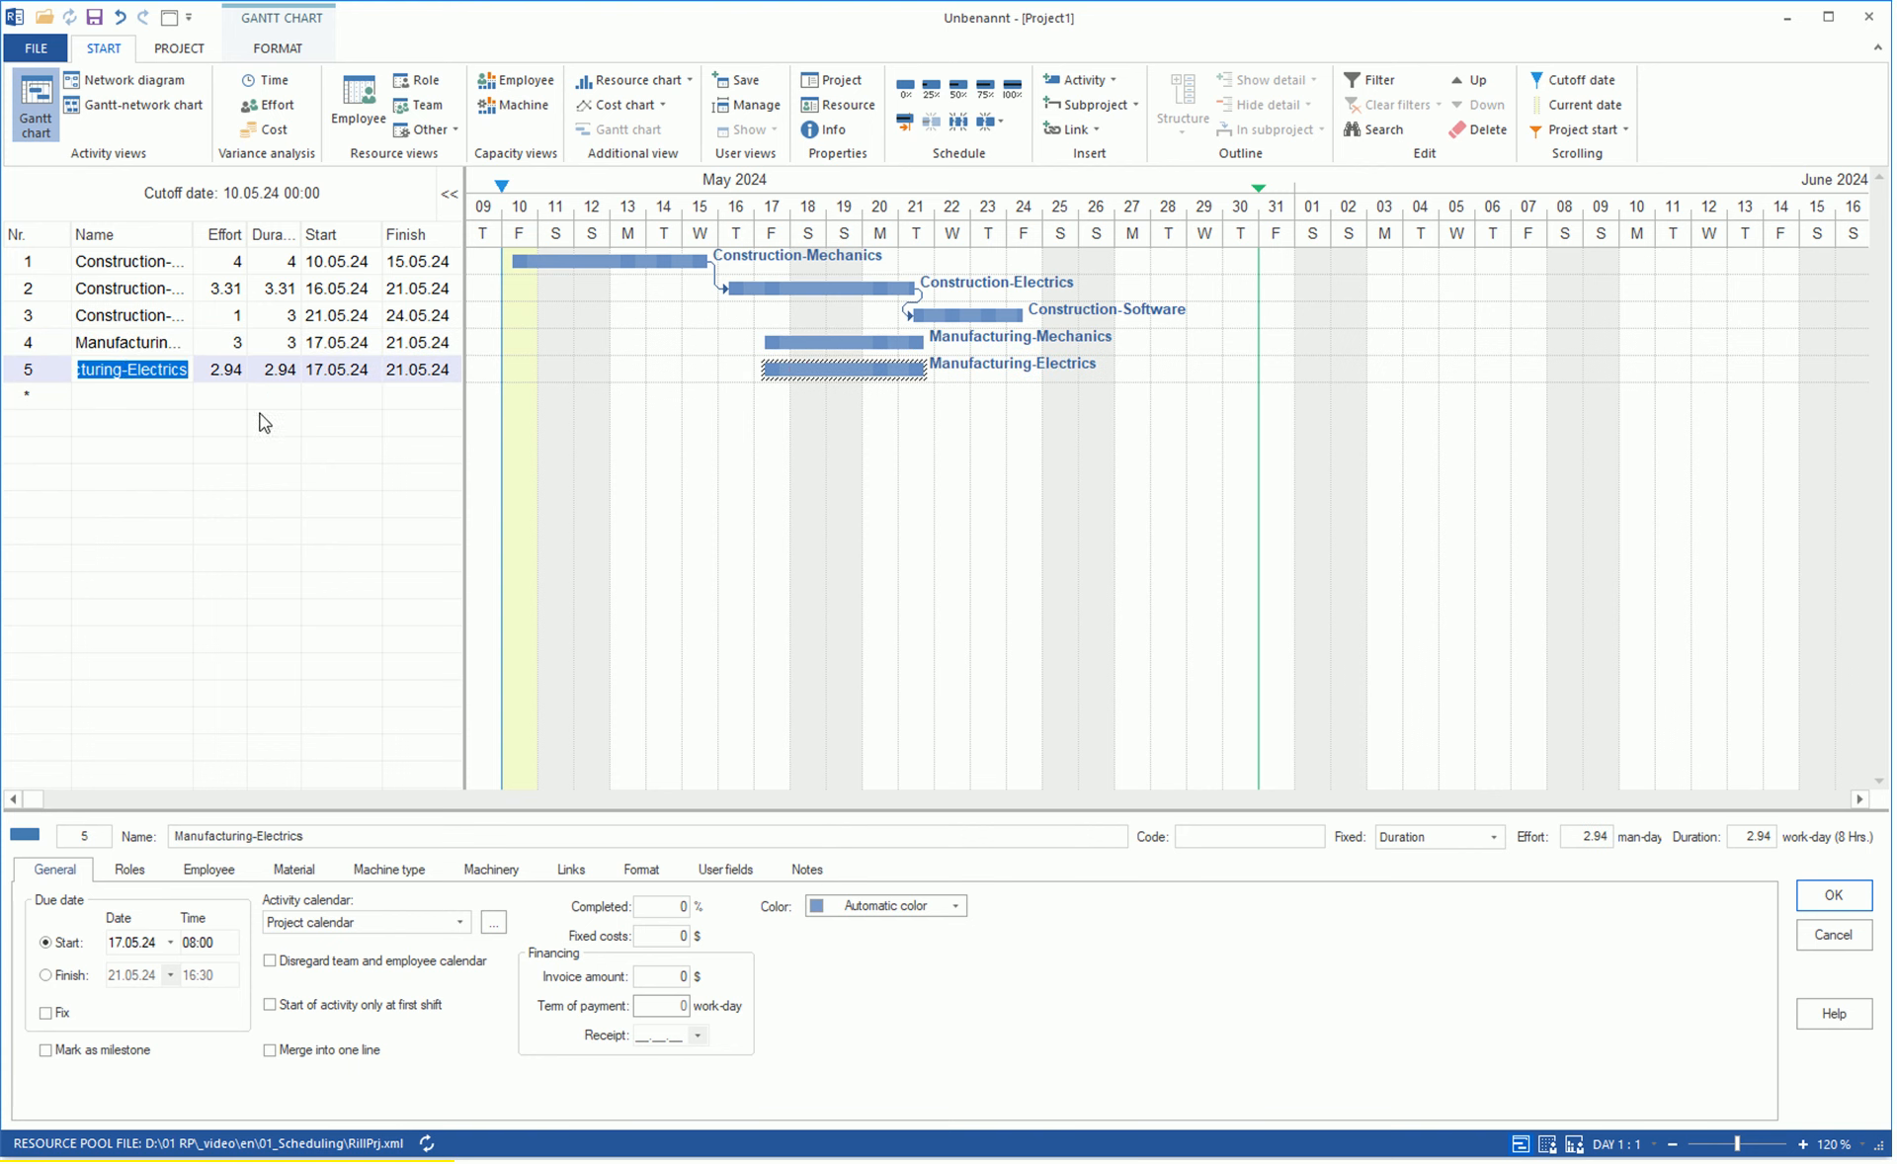
drag(763, 395, 903, 407)
Link the three Manufacturing activities in sequence, and link Construction-Mechanics to Manufacturing-Mechanics, finish to start.
drag(902, 408, 732, 329)
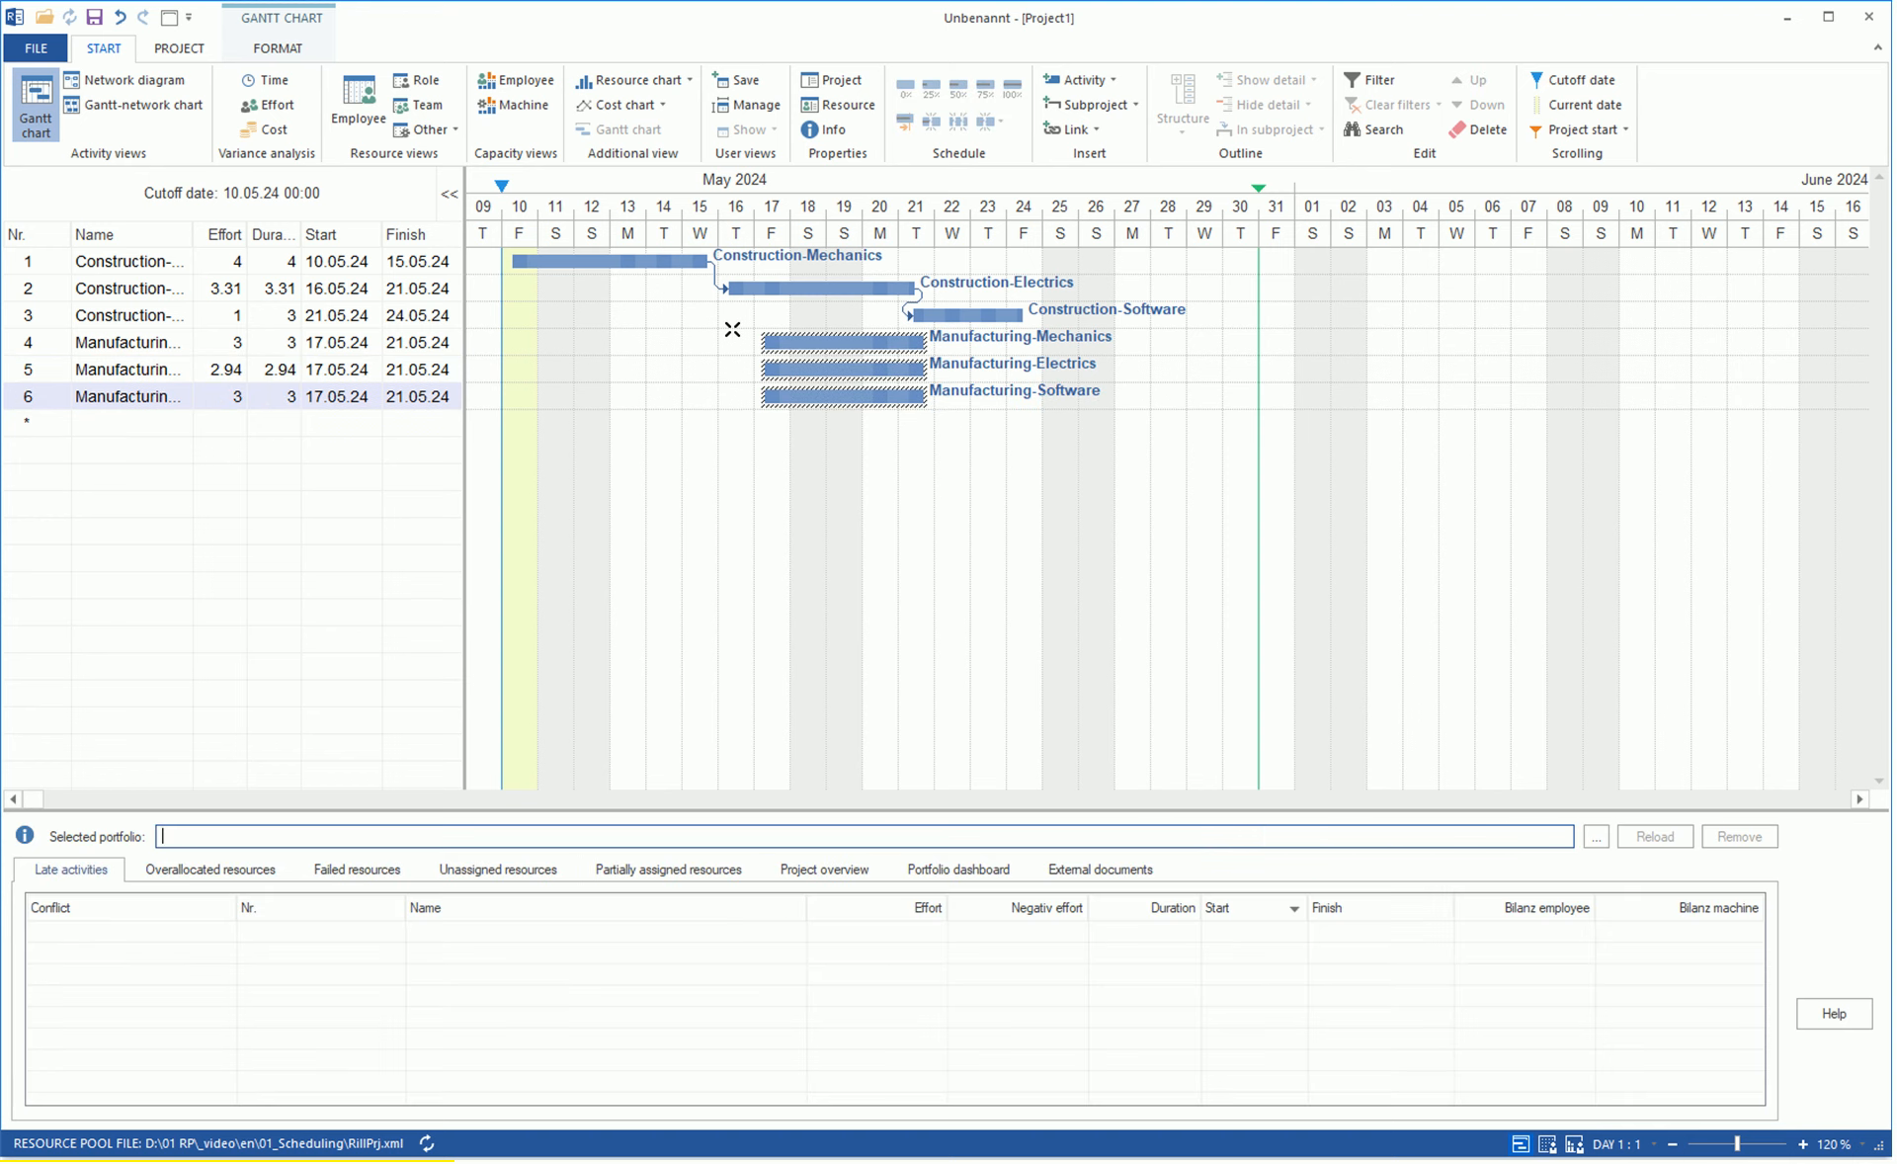
click(1085, 139)
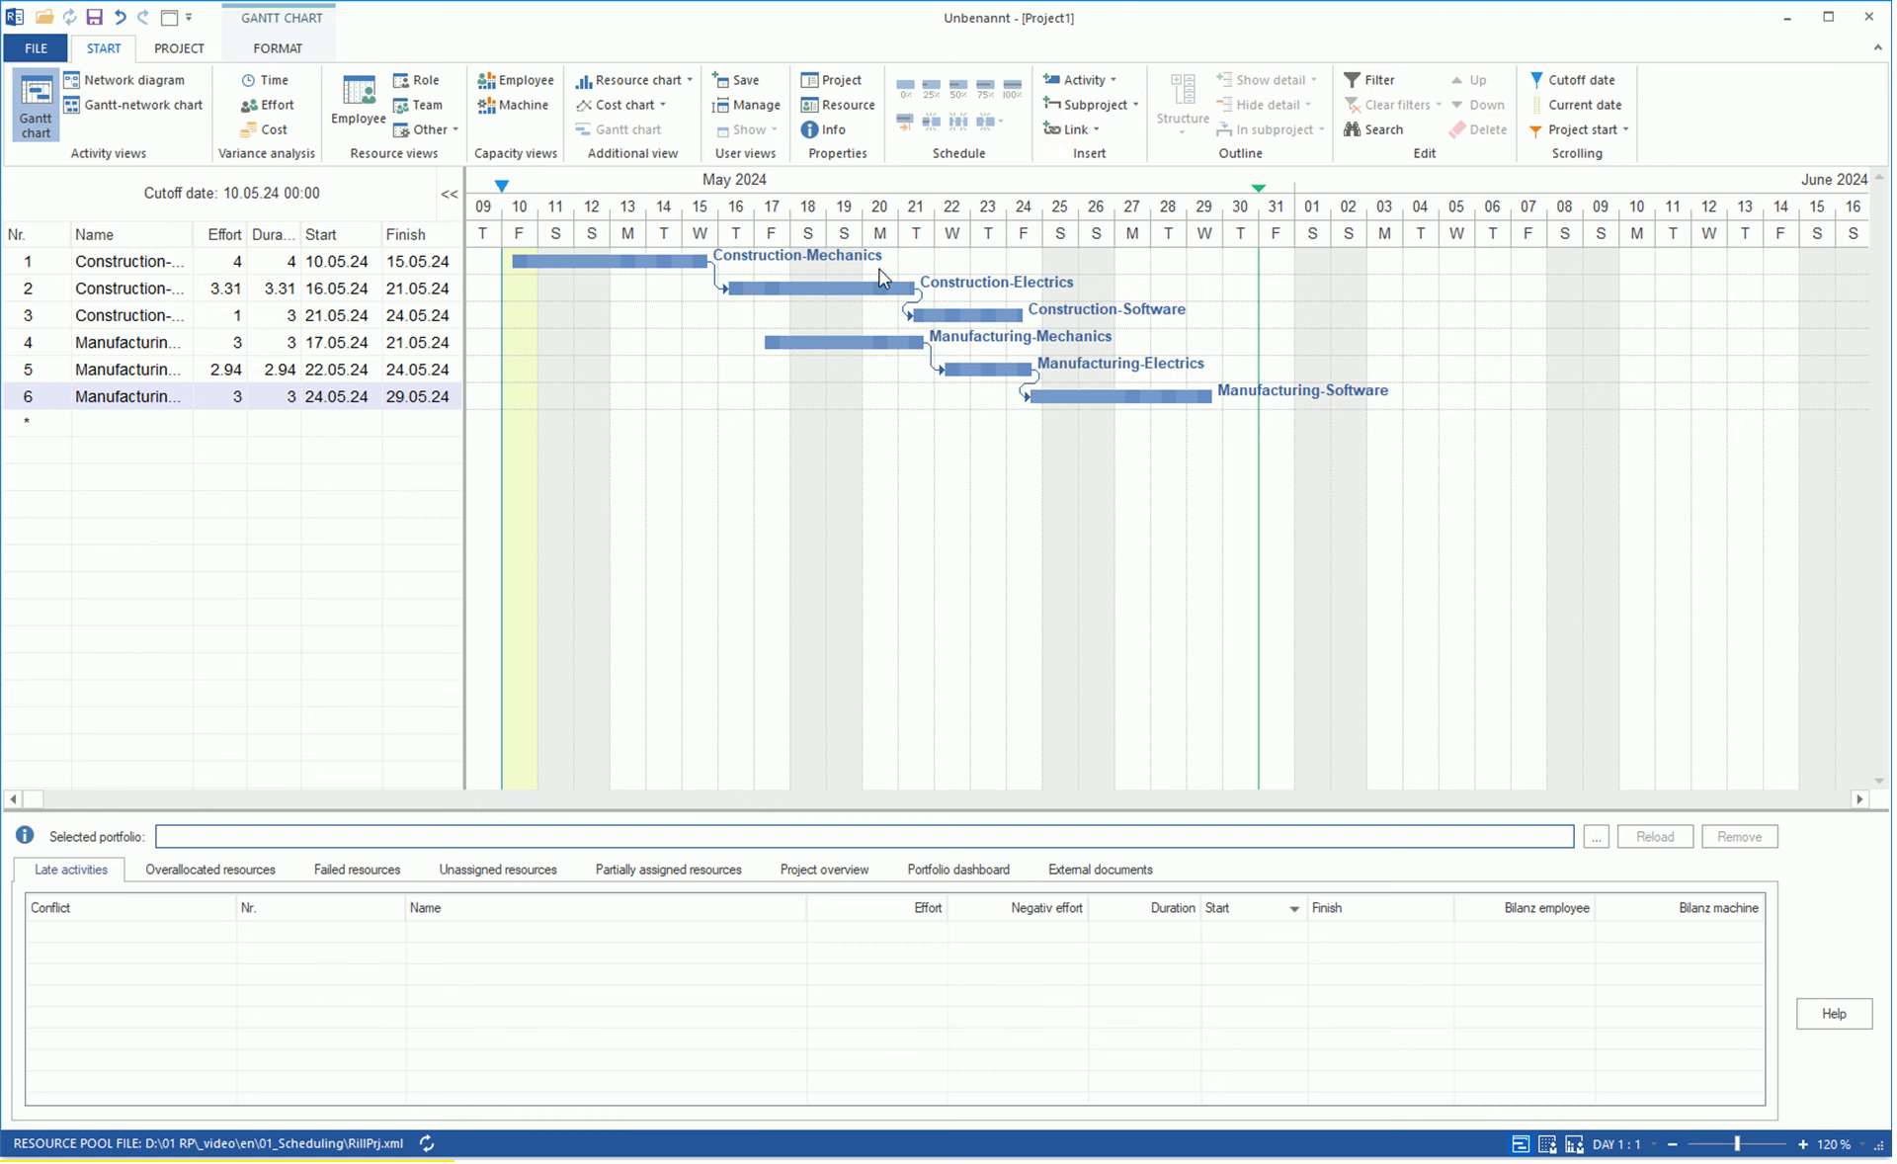
drag(649, 263, 770, 342)
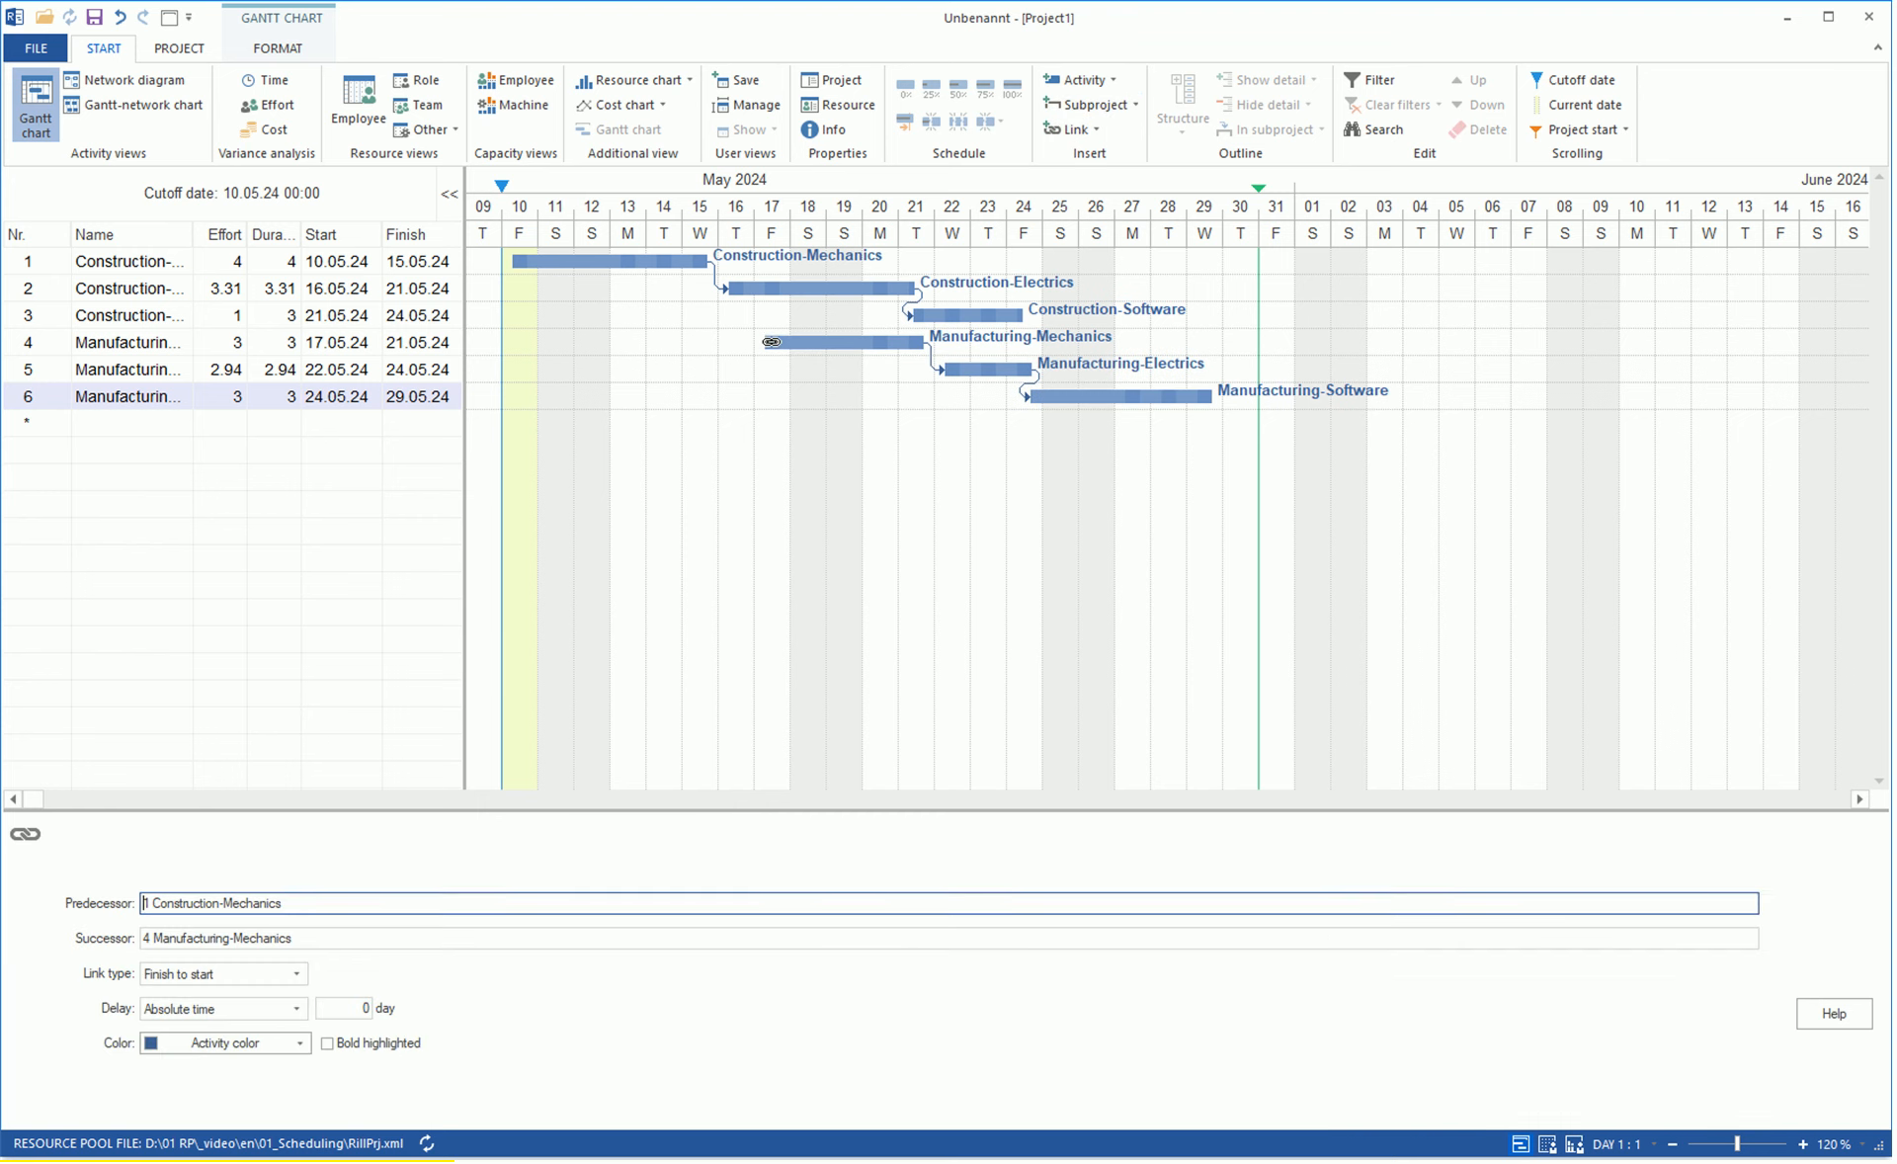
Insert a milestone named Project end on 30.05.24 and link Construction-Software and Manufacturing-Software to it.
double_click(1219, 425)
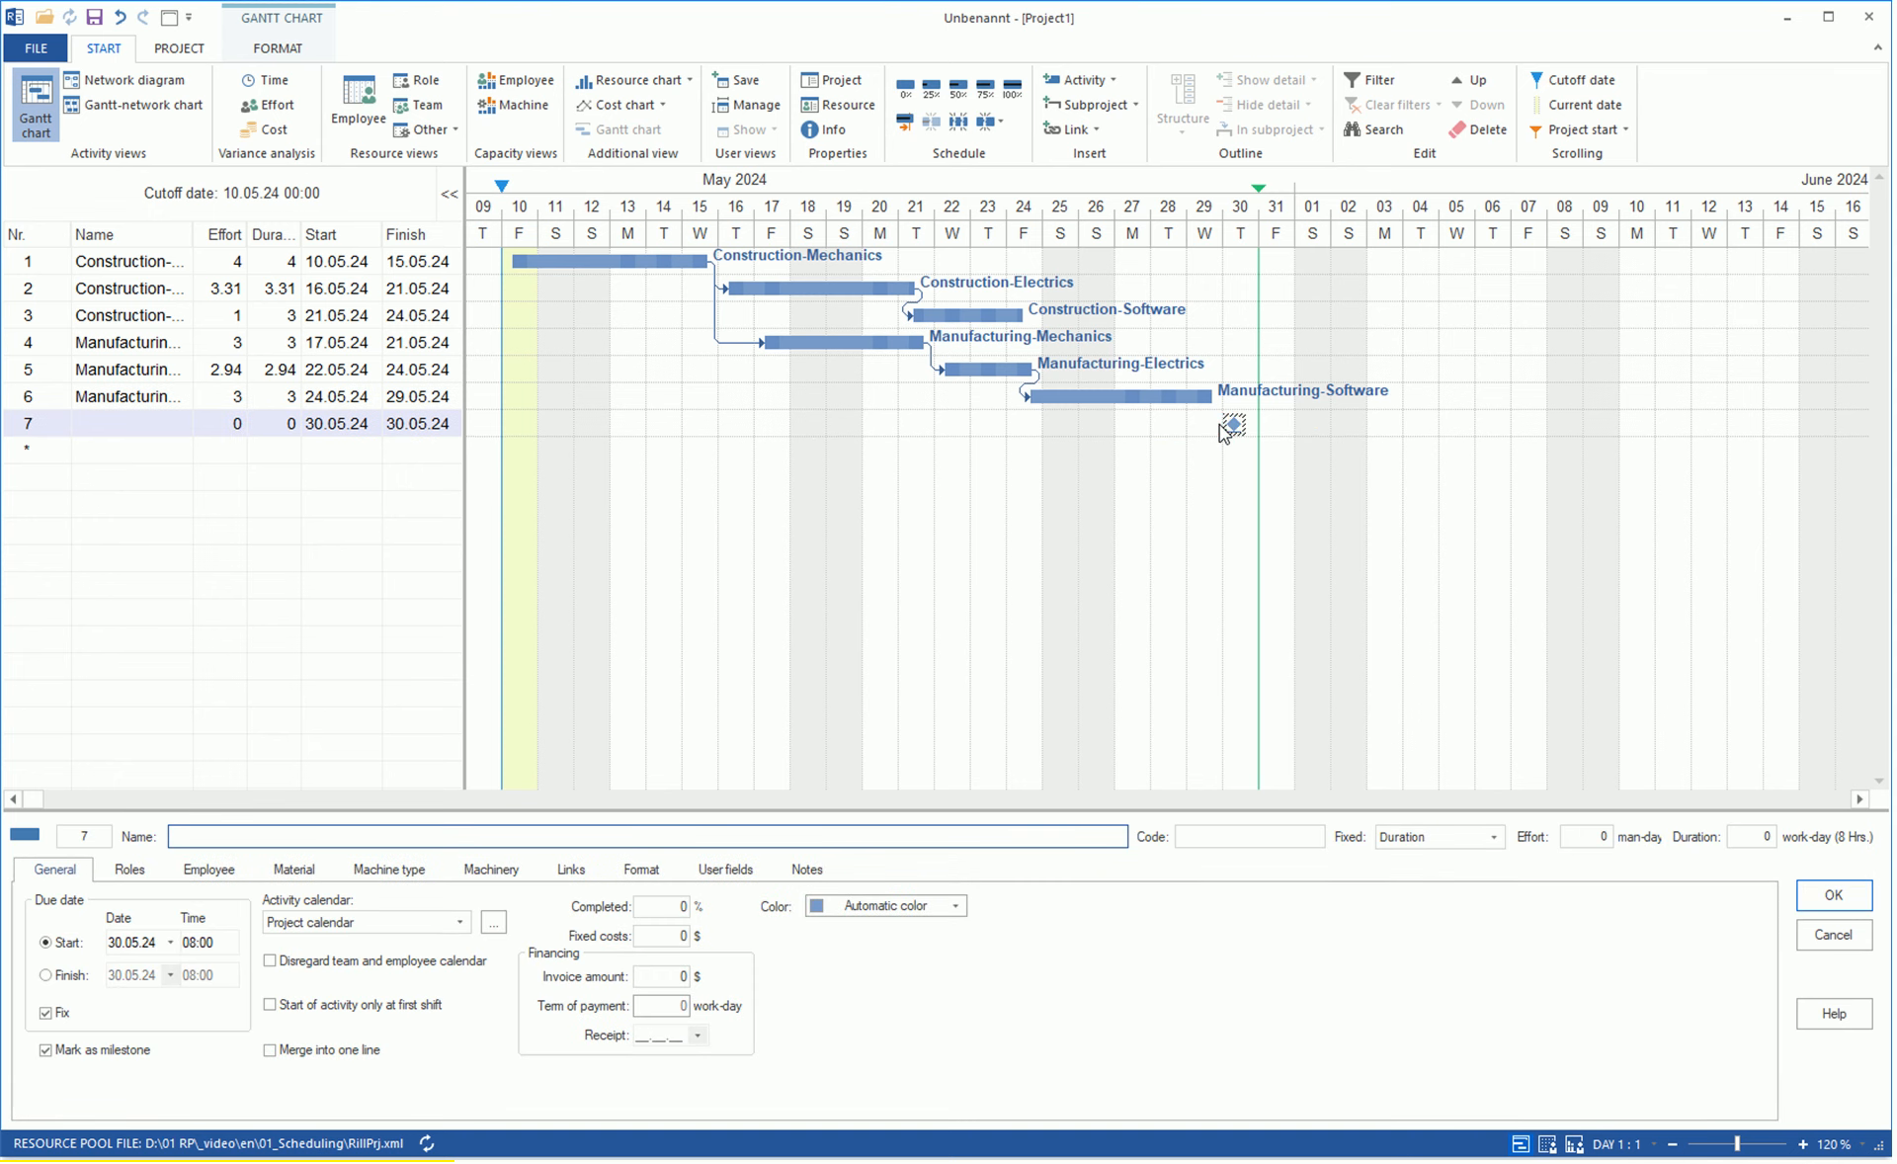
click(172, 423)
text(Project en)
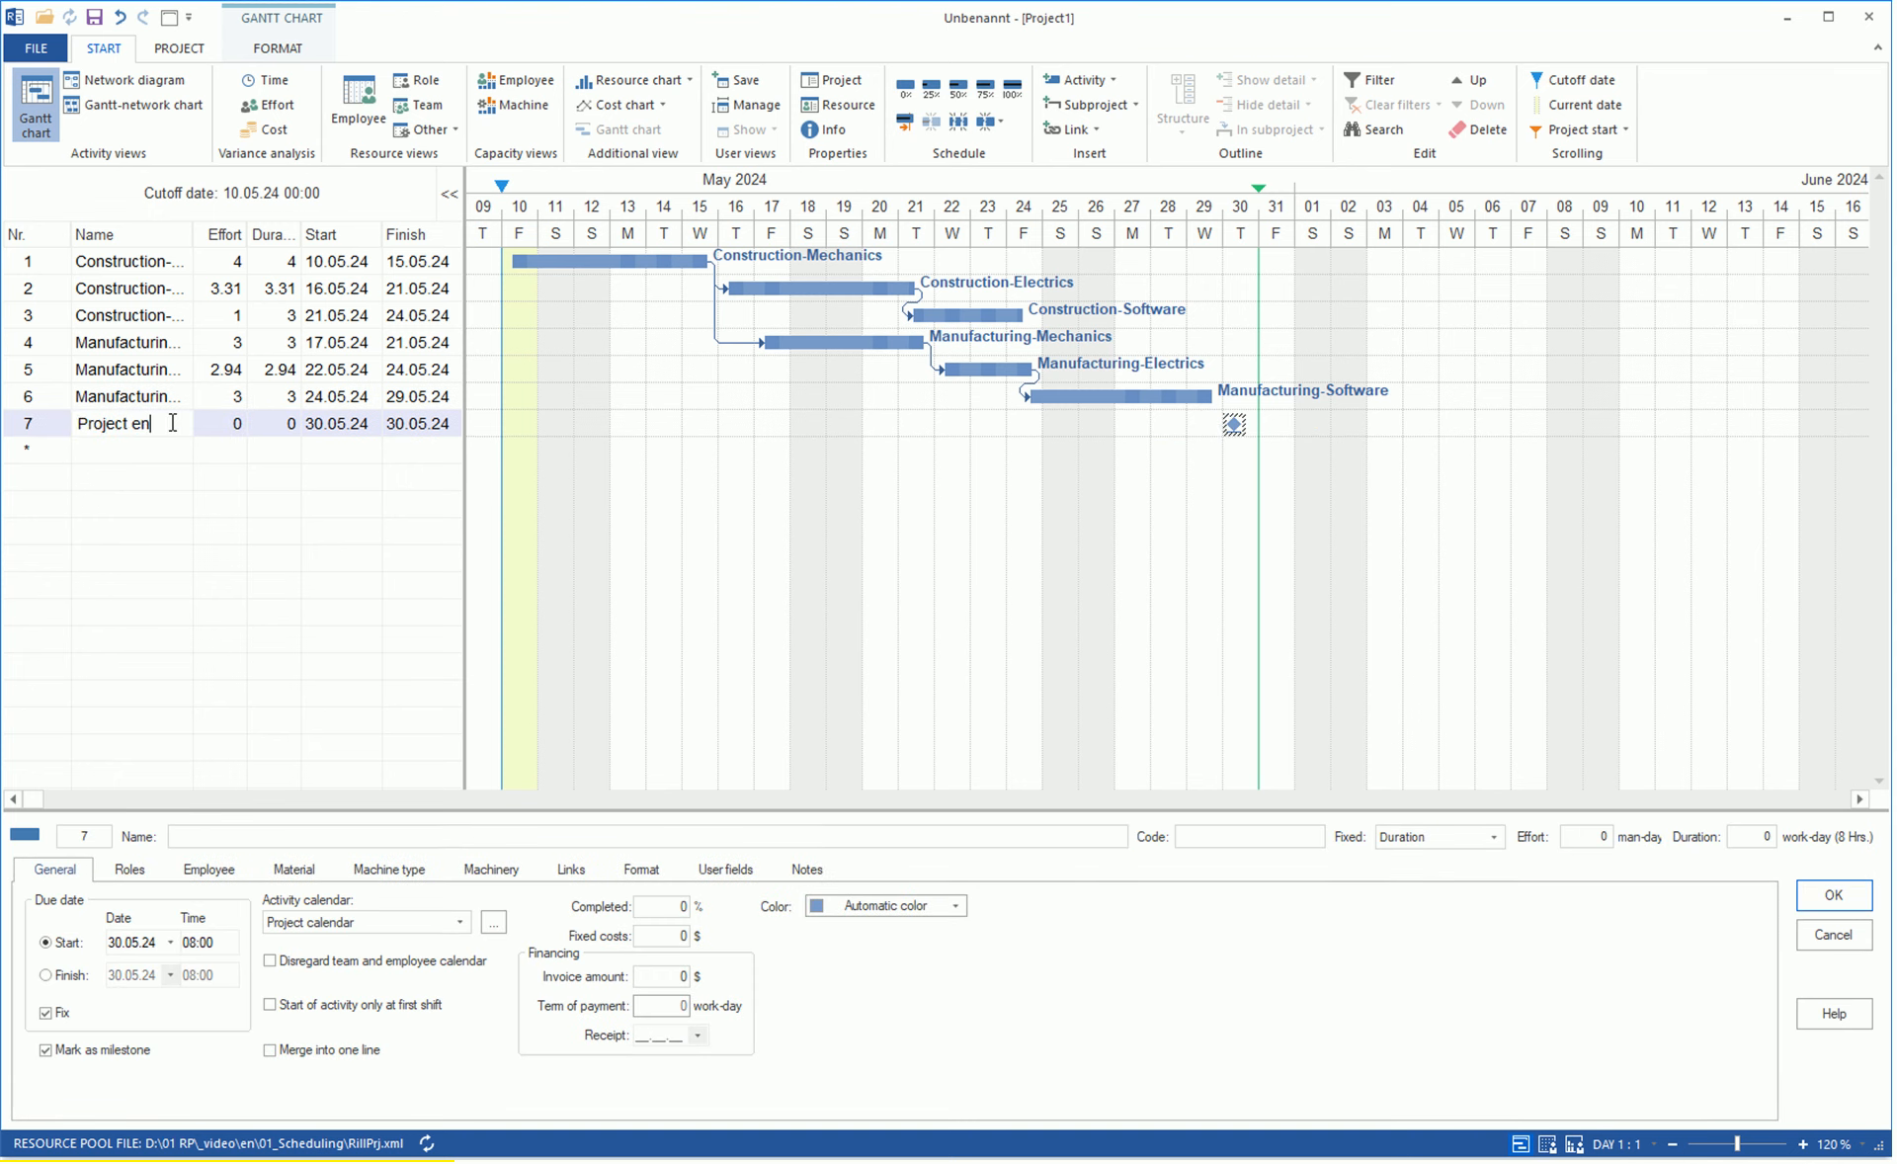
text(d)
key(Return)
drag(973, 316, 1233, 425)
click(1142, 396)
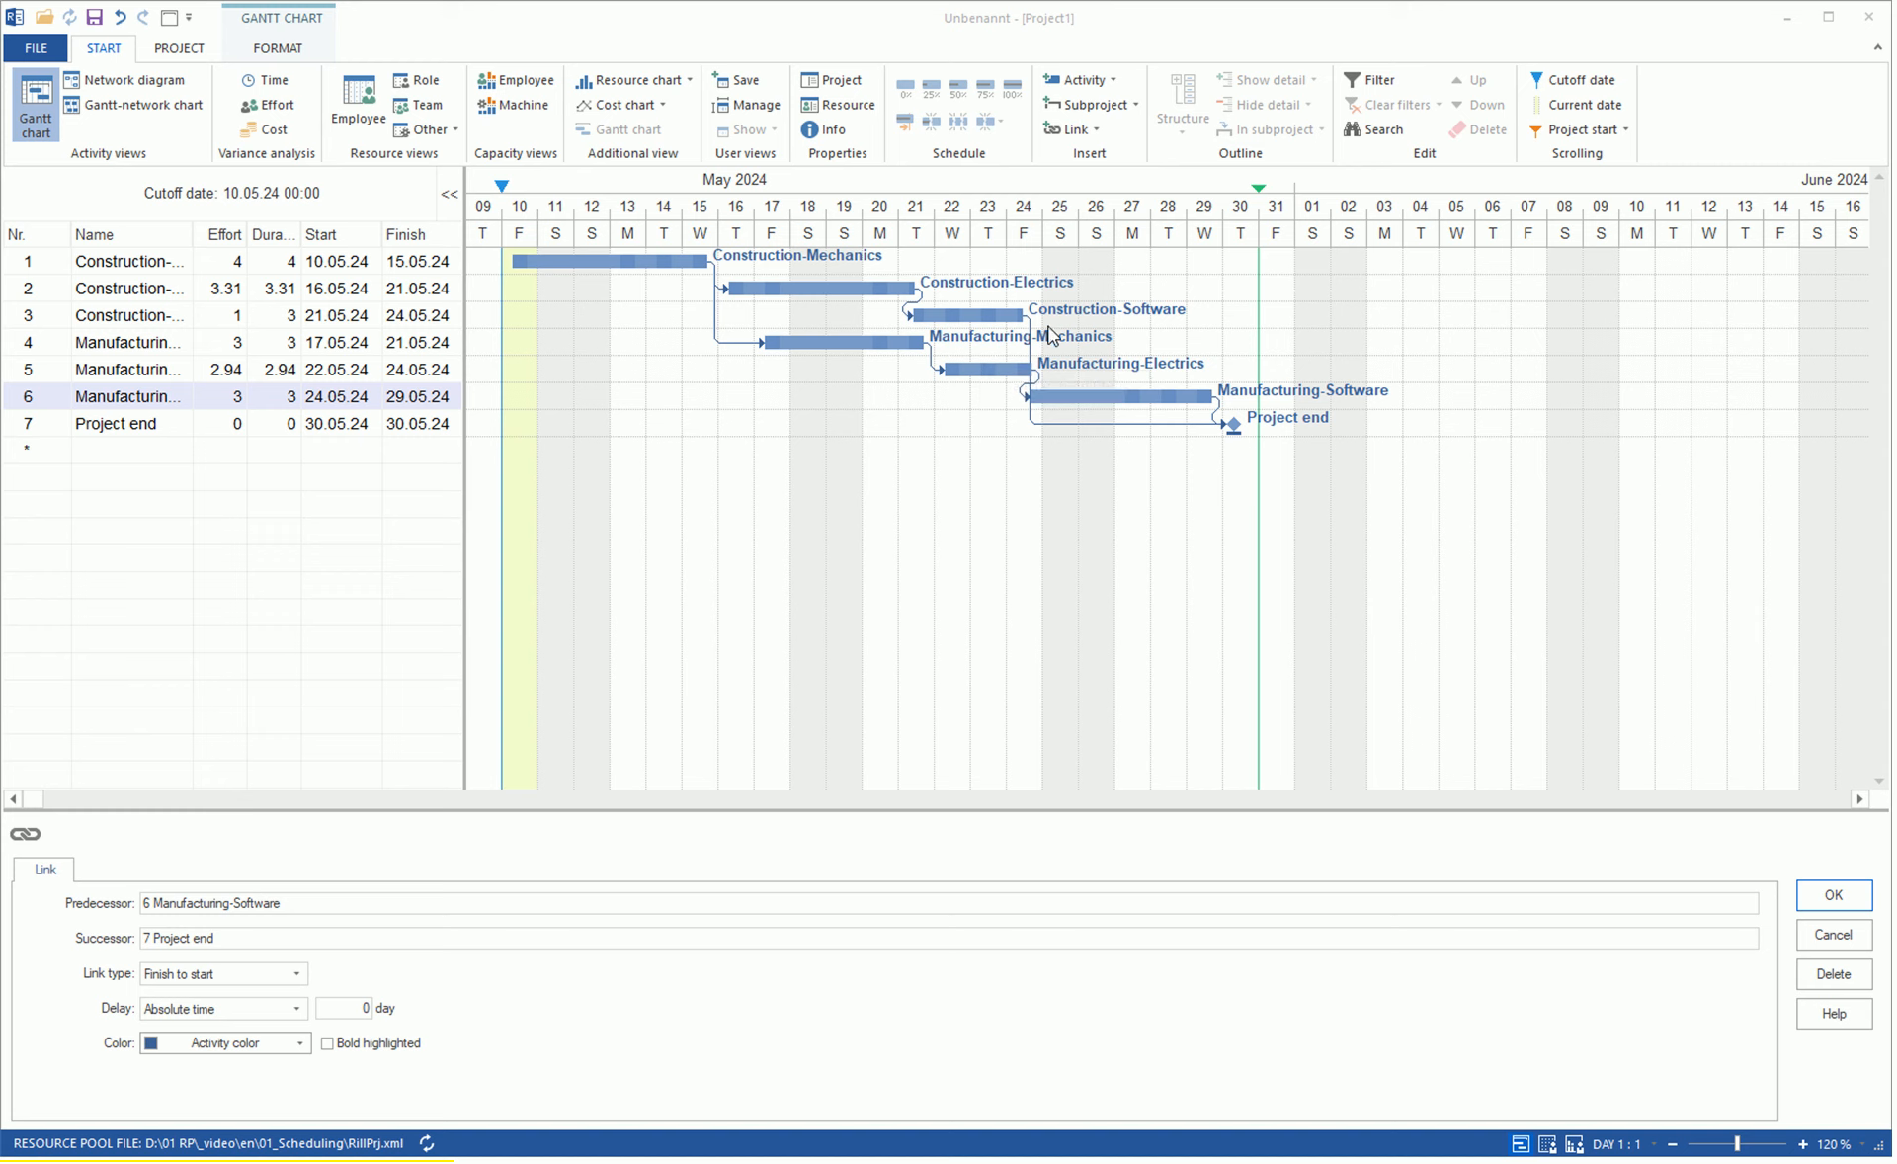
Group the three Construction activities into a subproject named Construction.
drag(1048, 326, 549, 251)
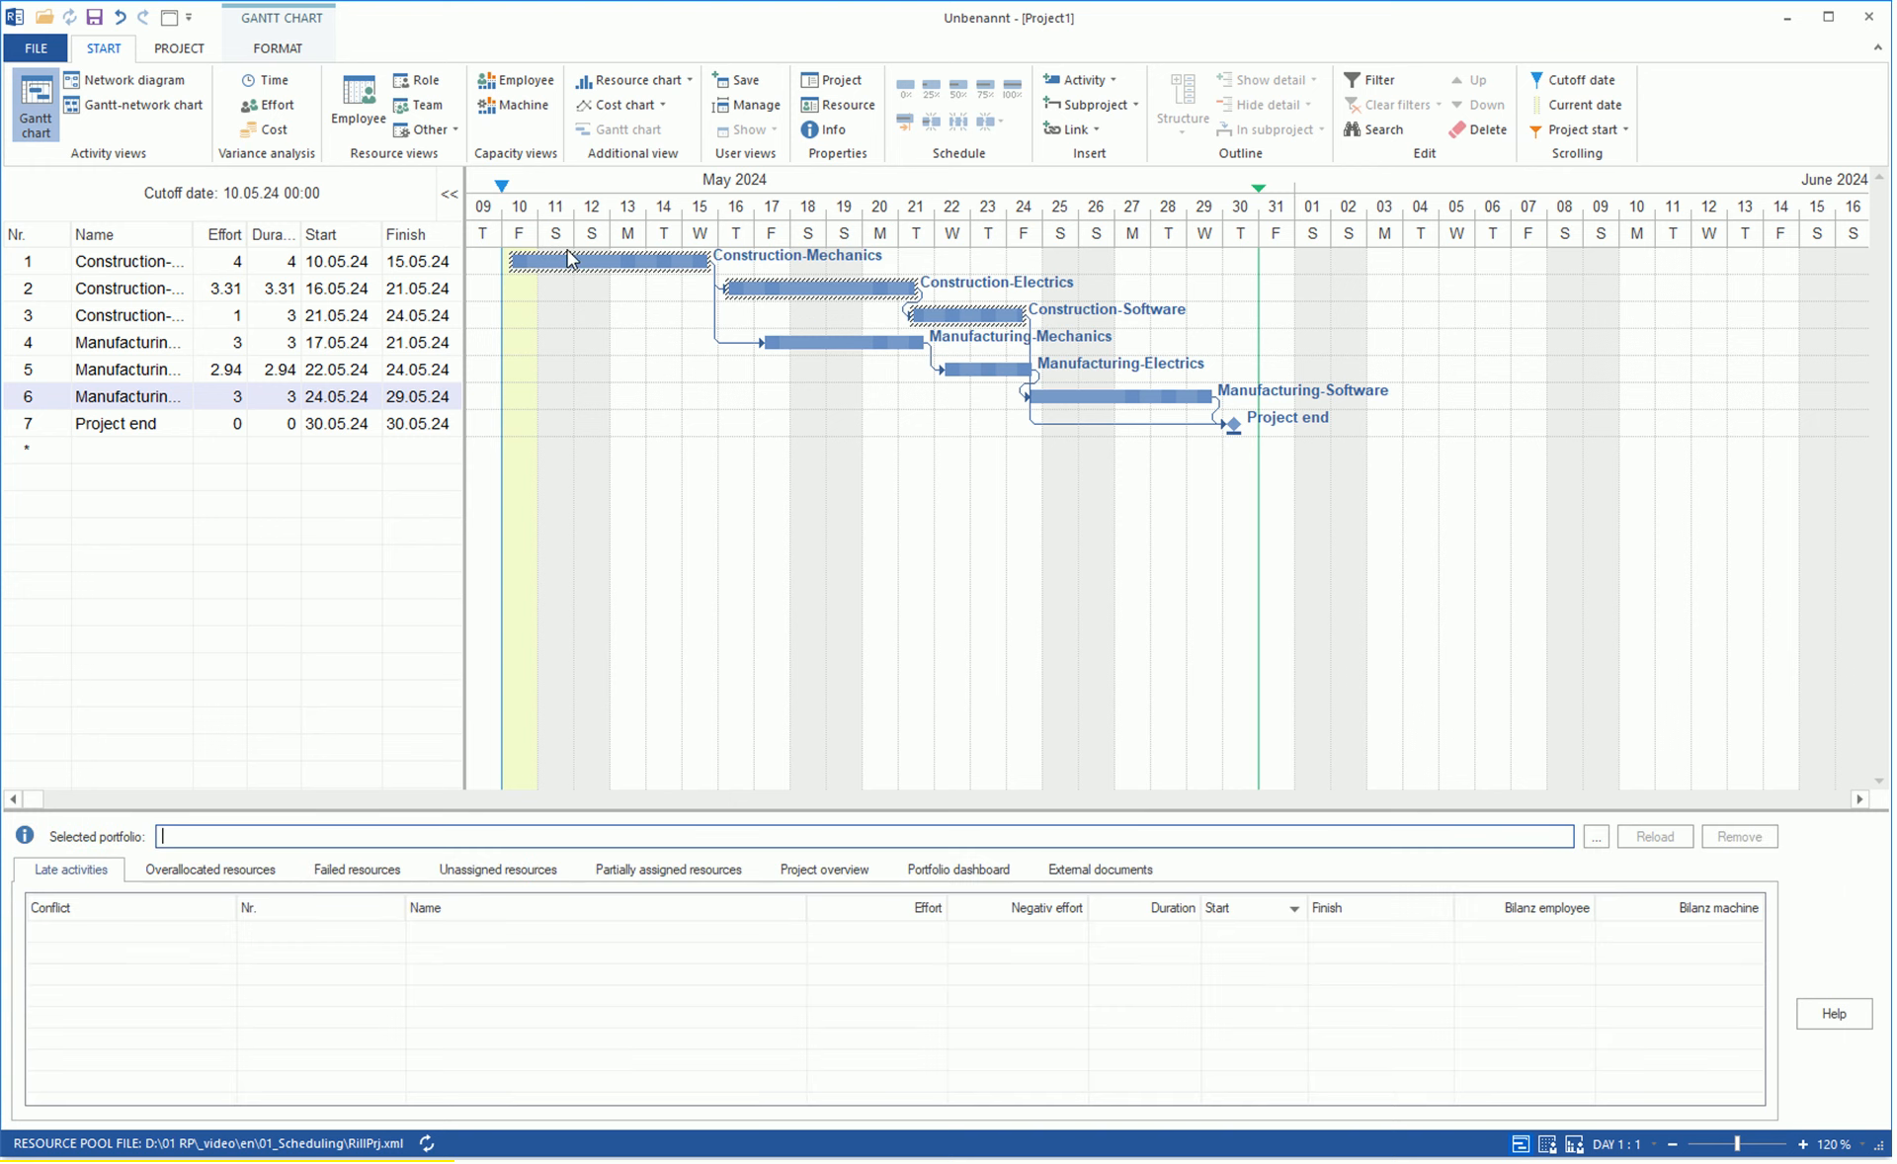
click(1087, 104)
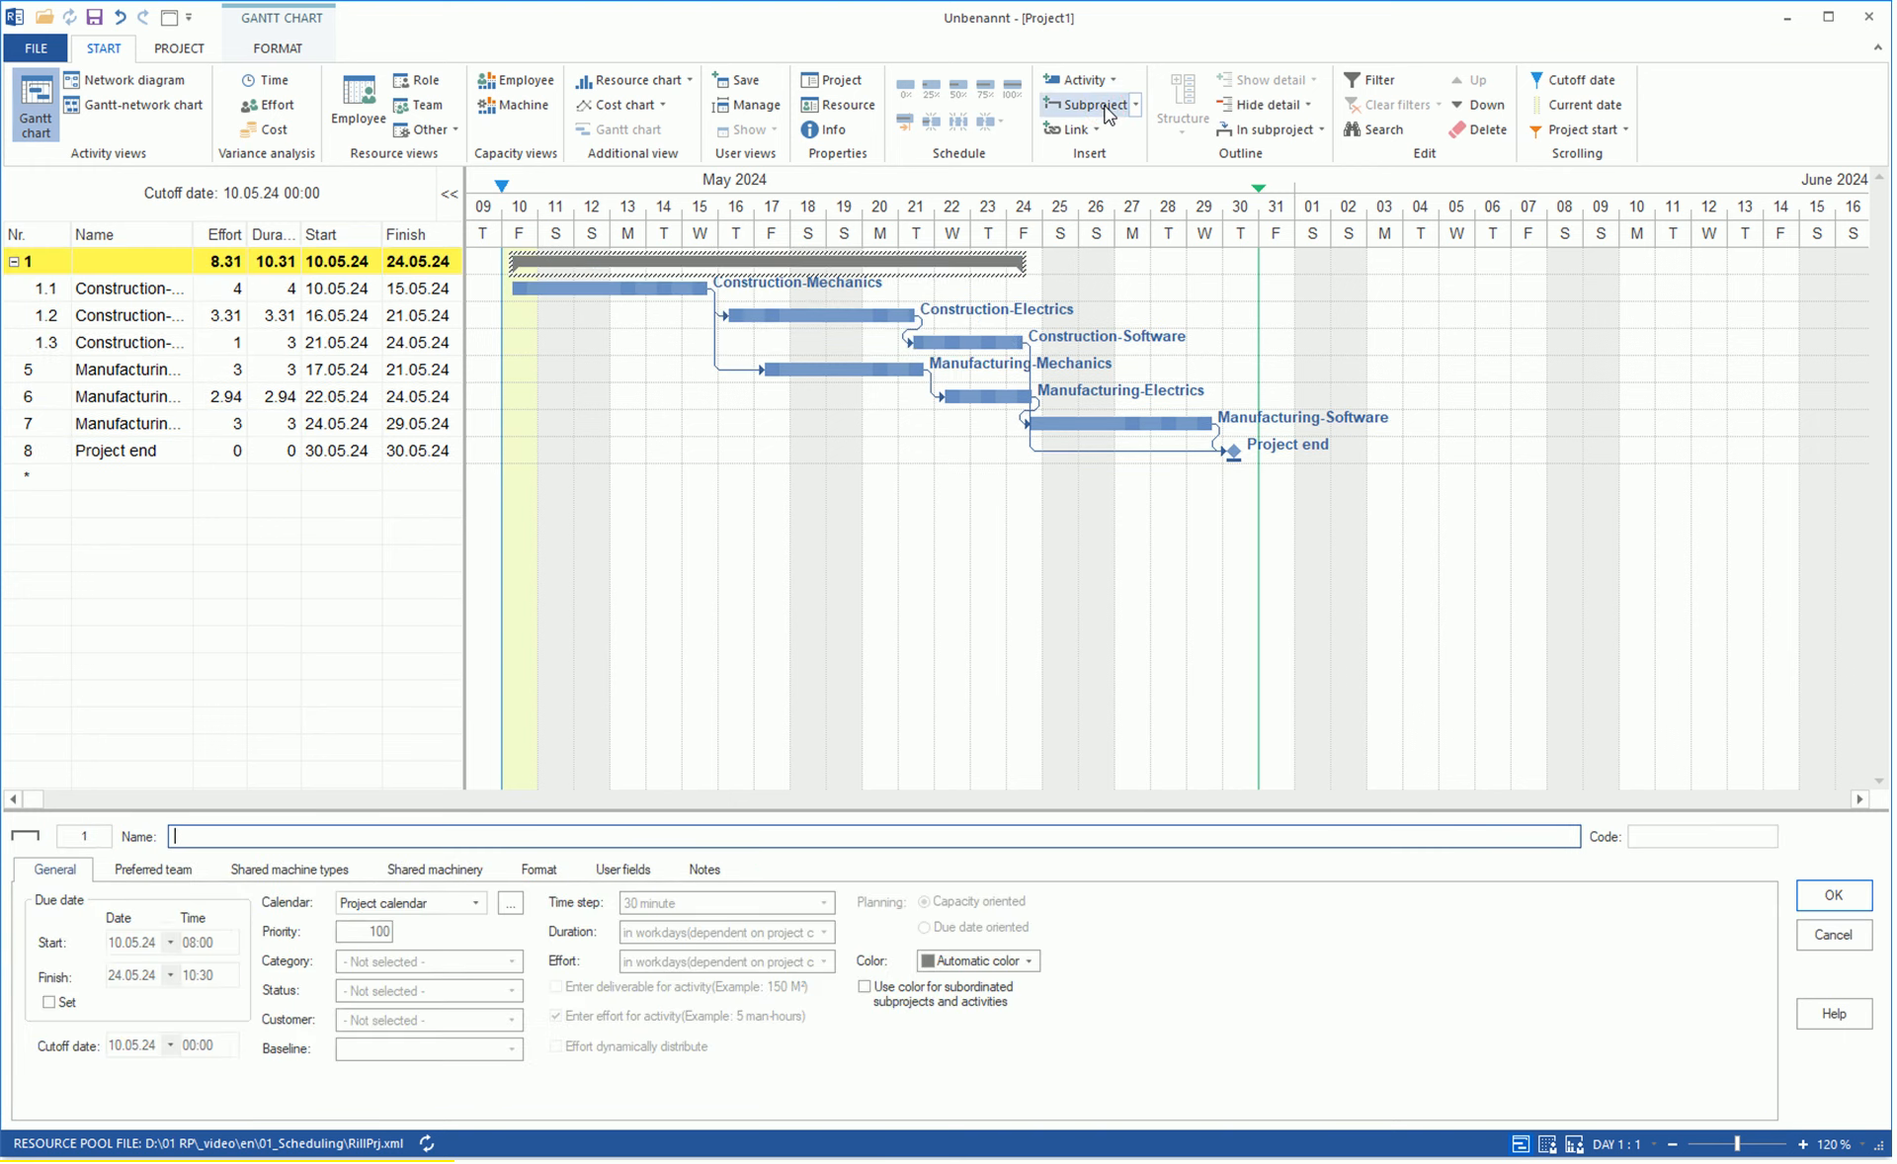
text(Construction)
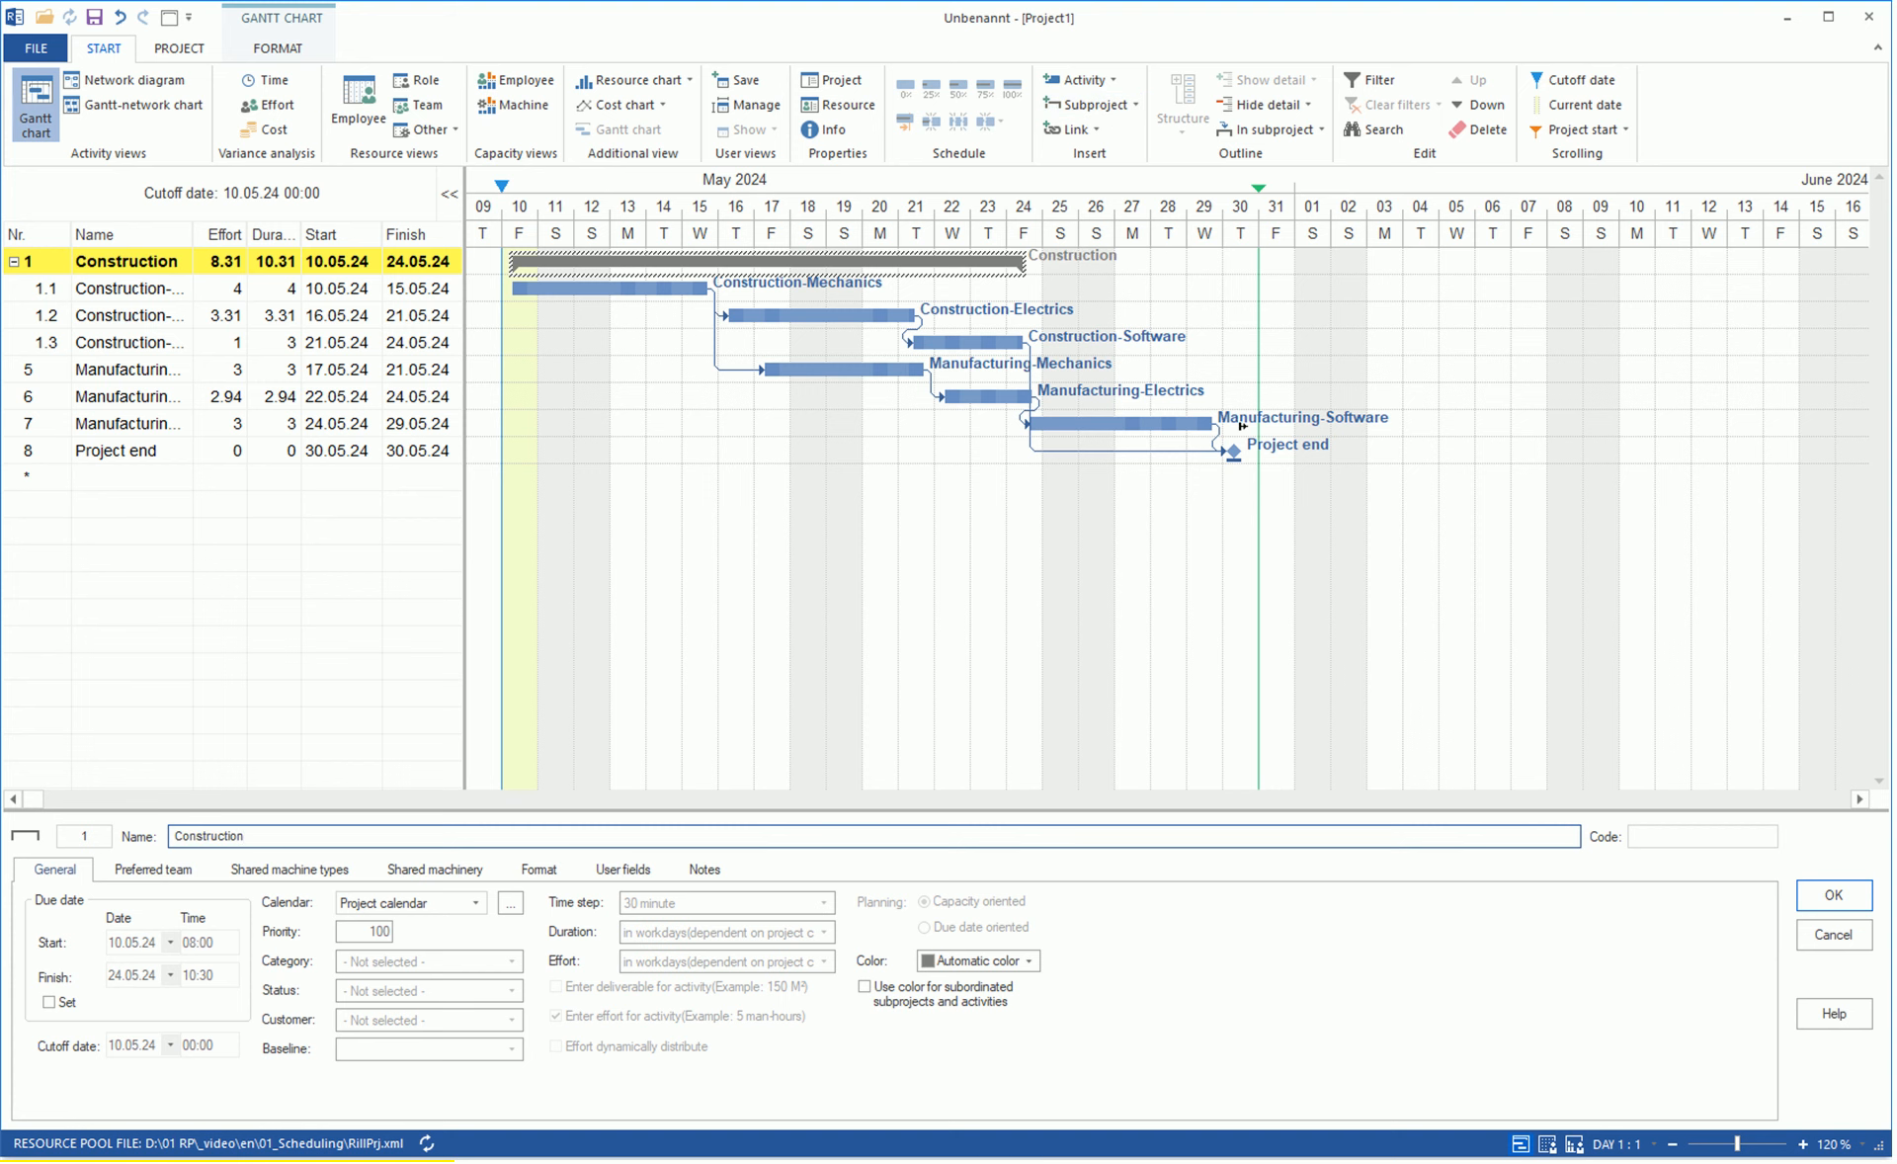
Group the three Manufacturing activities into a subproject named Manufacturing.
drag(1212, 422, 783, 353)
click(1092, 107)
text(Manufacturing)
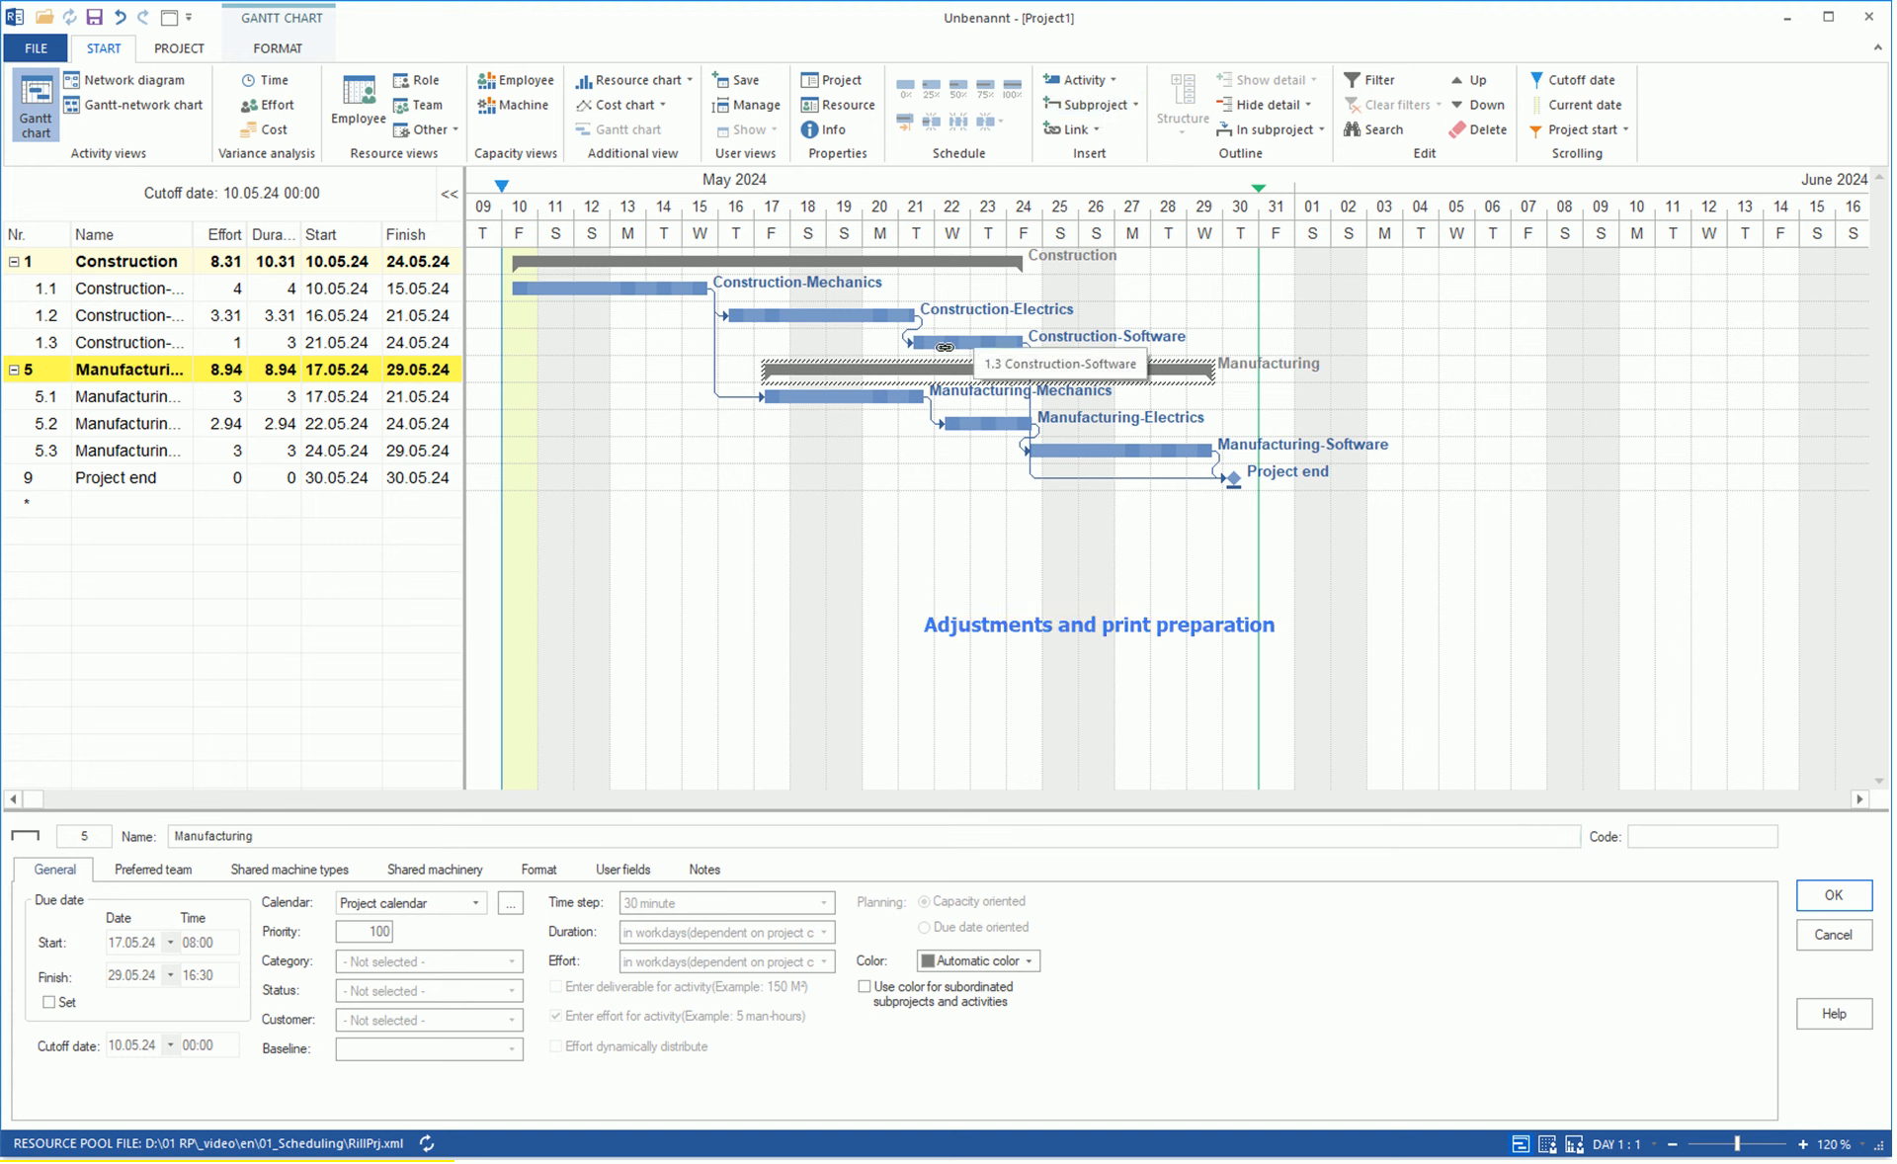
Insert a Test activity below Construction-Mechanics, linked as its successor and as a predecessor of Manufacturing-Software.
drag(512, 308, 1065, 474)
text(Test)
drag(567, 289, 518, 316)
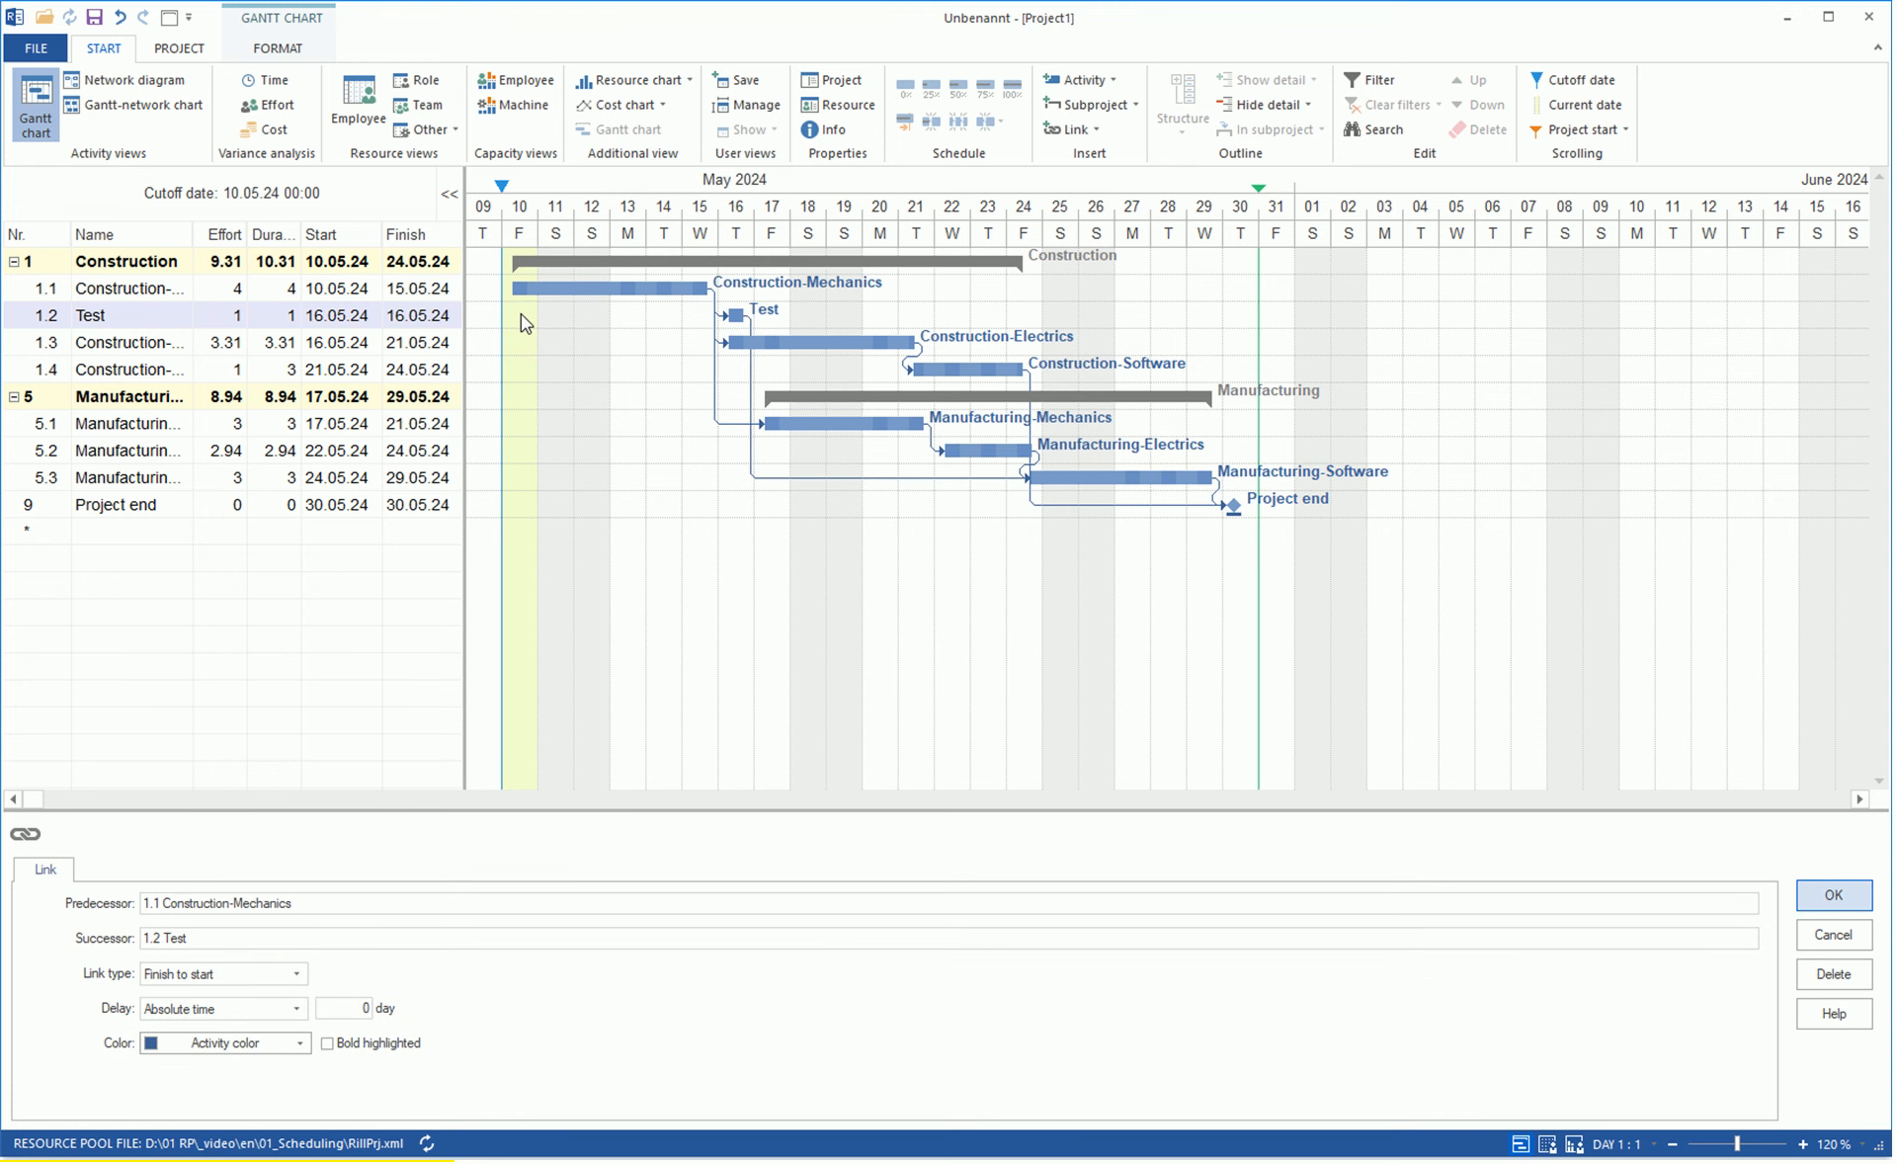
Move the Test activity to 17.05.24 and set its link from Construction-Mechanics to Start to start with a 50% relative time delay.
mouse_move(737, 311)
mouse_down()
mouse_move(972, 308)
mouse_move(757, 313)
mouse_up()
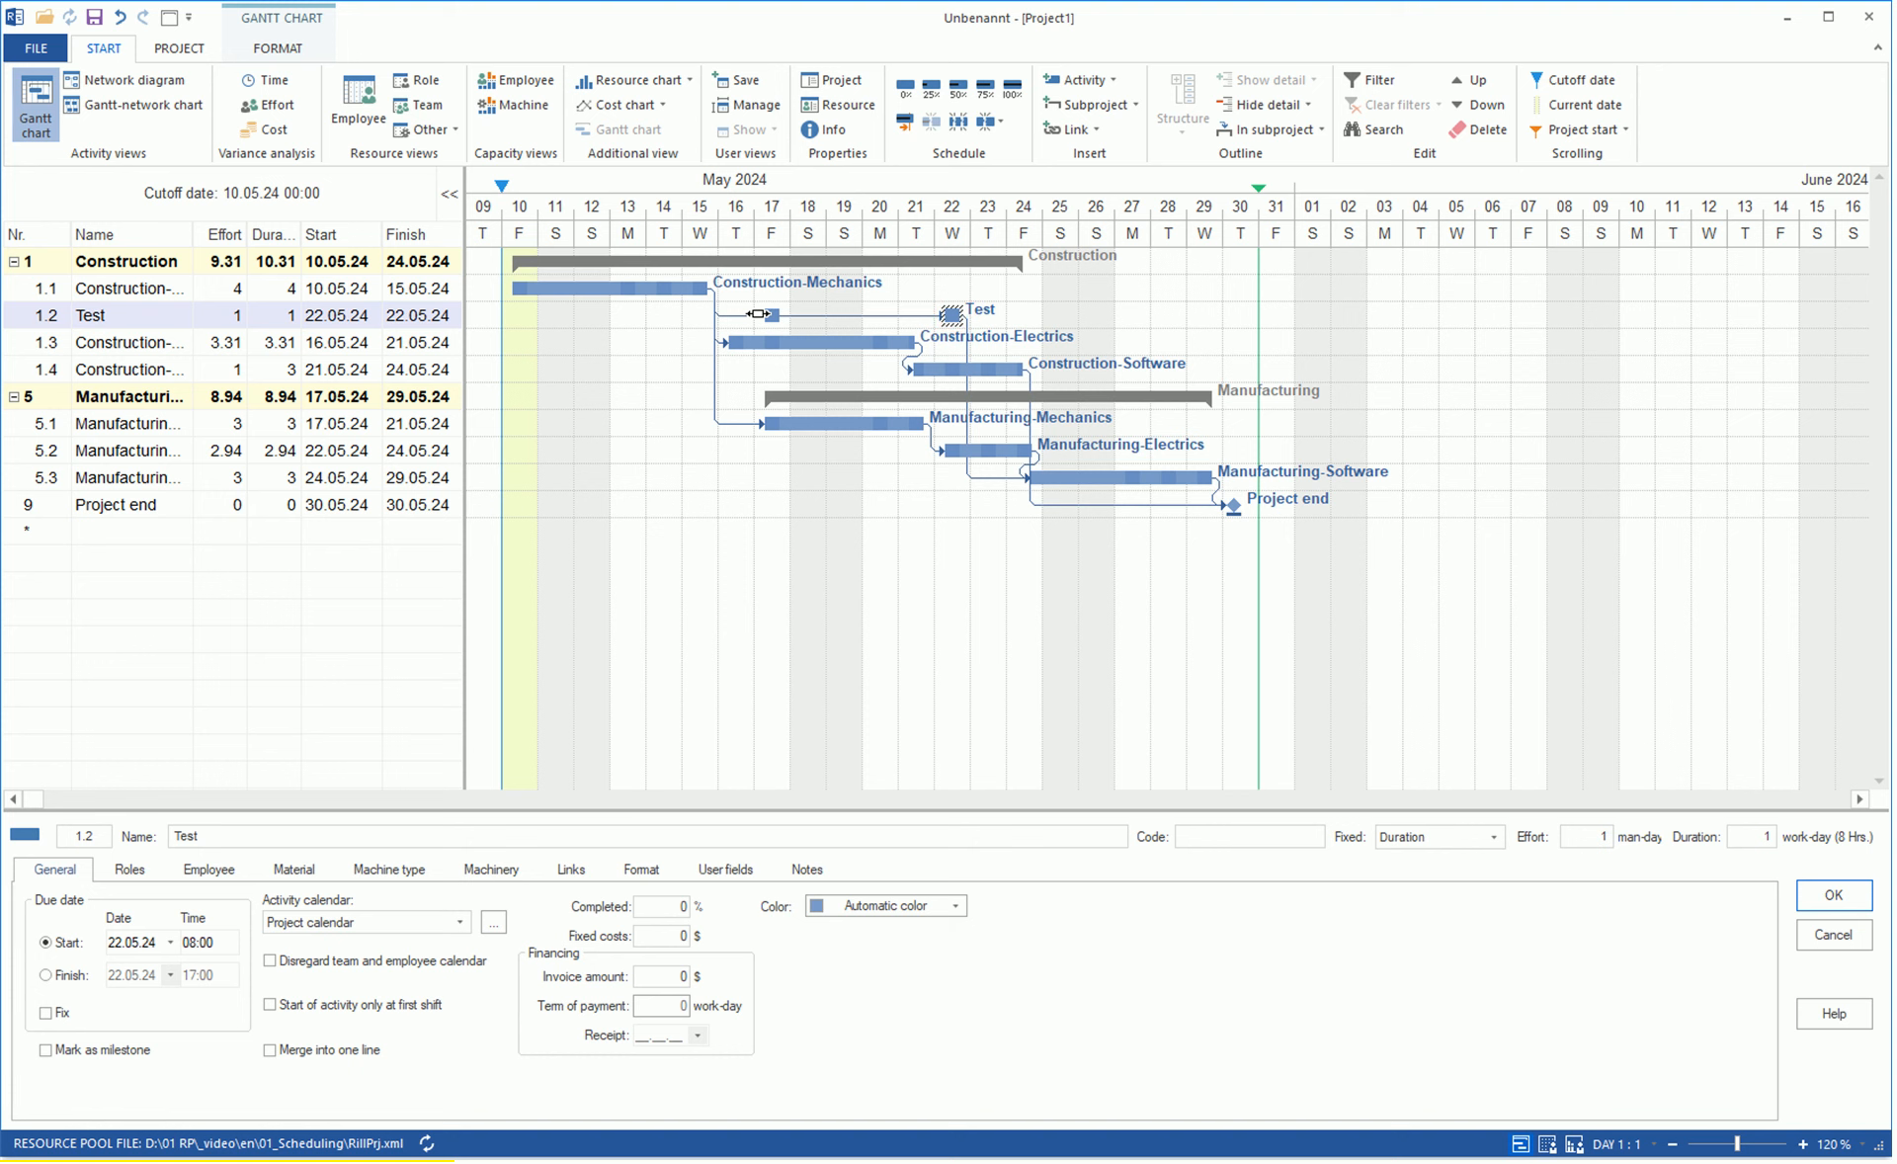
click(736, 314)
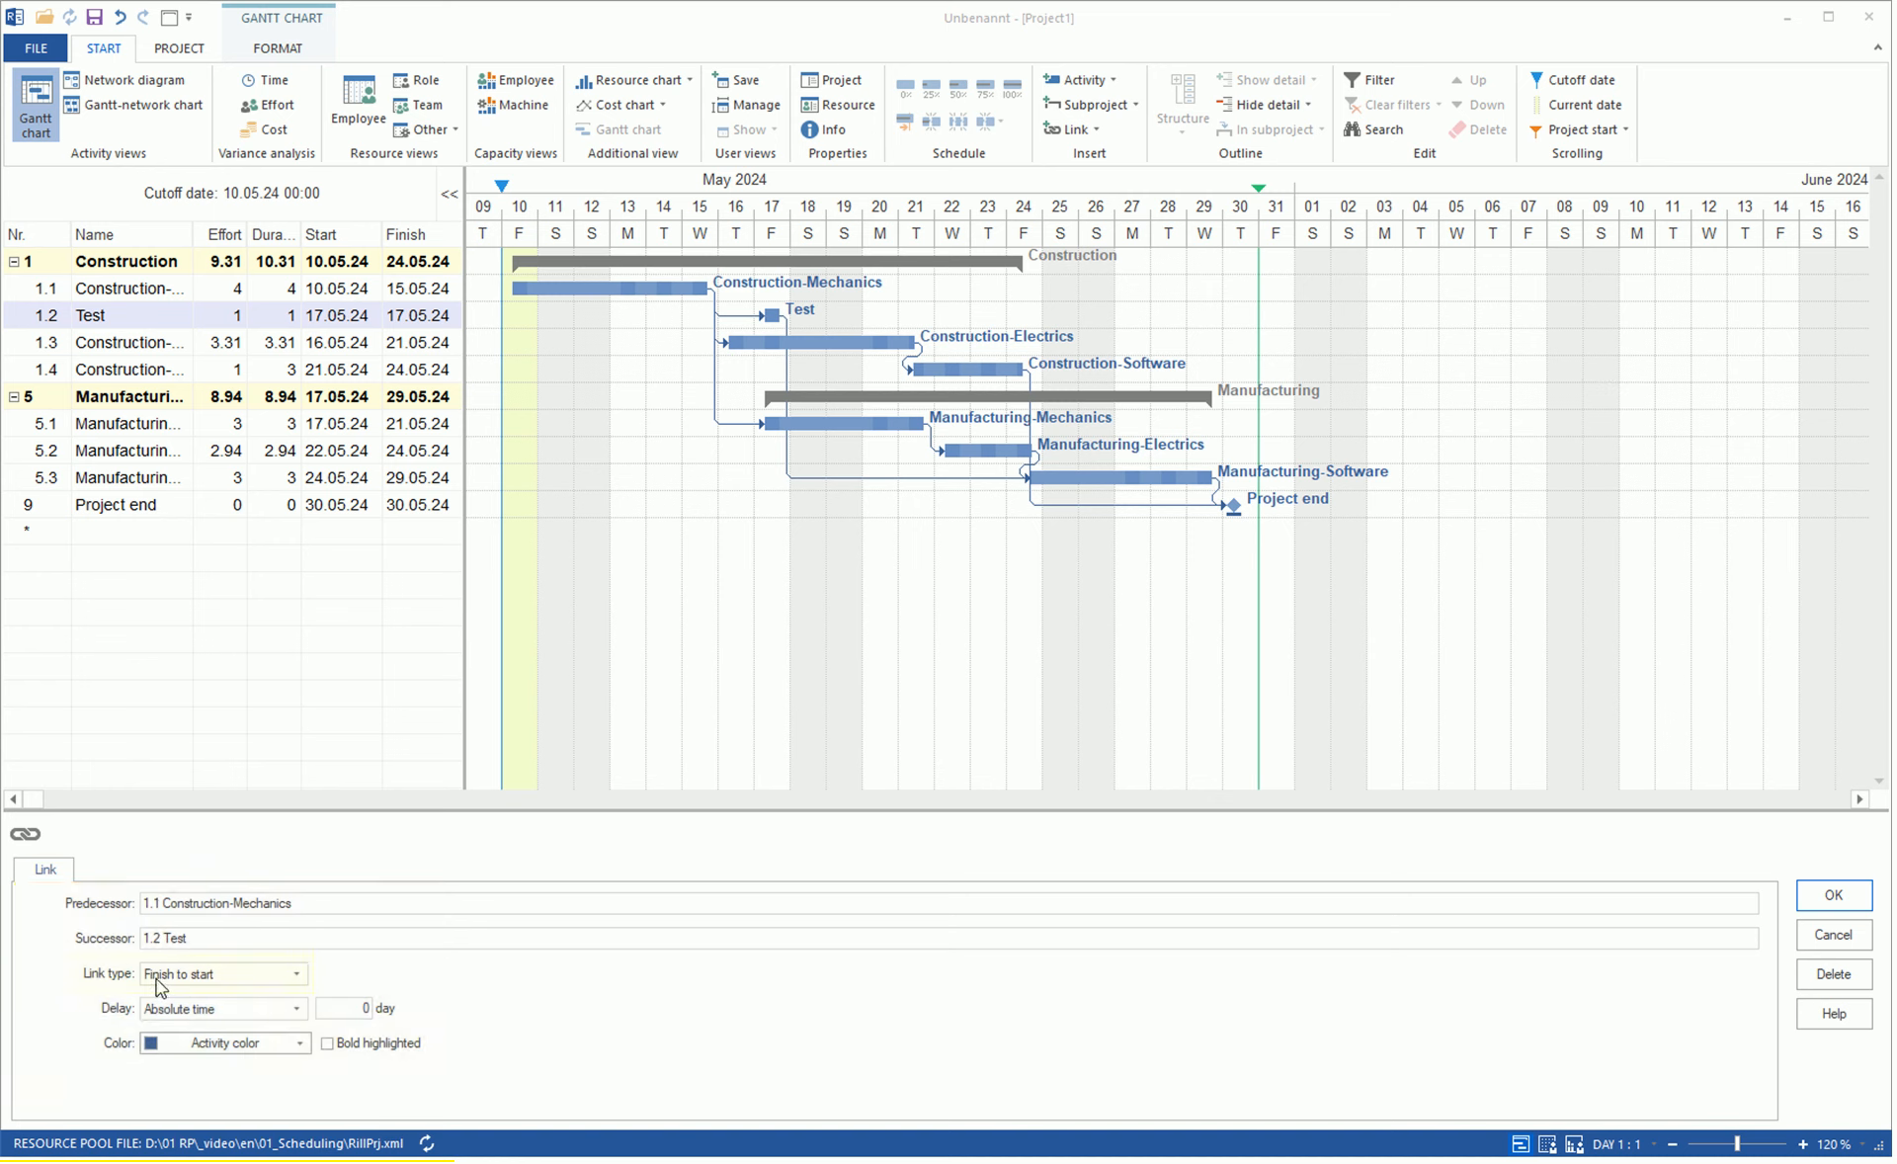
click(298, 975)
click(206, 1009)
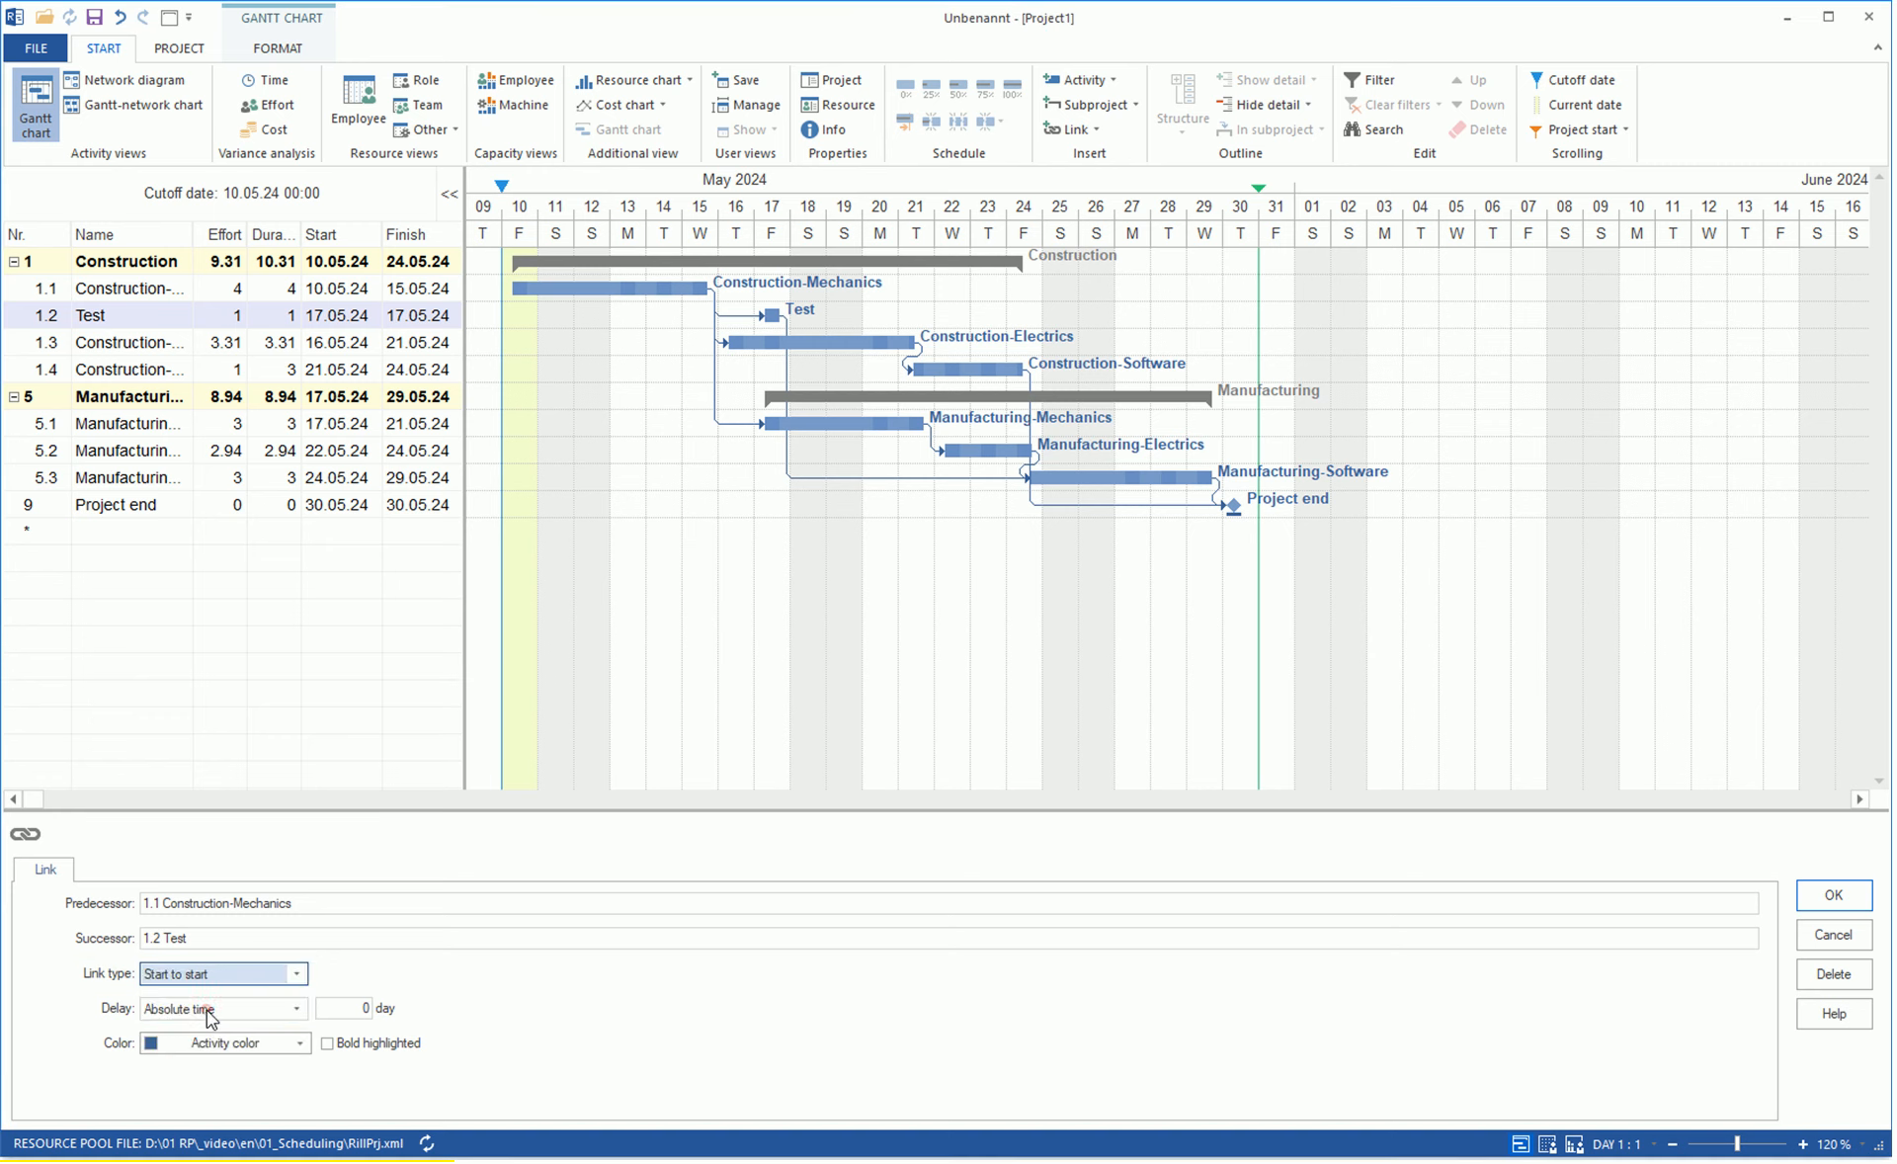
click(296, 1009)
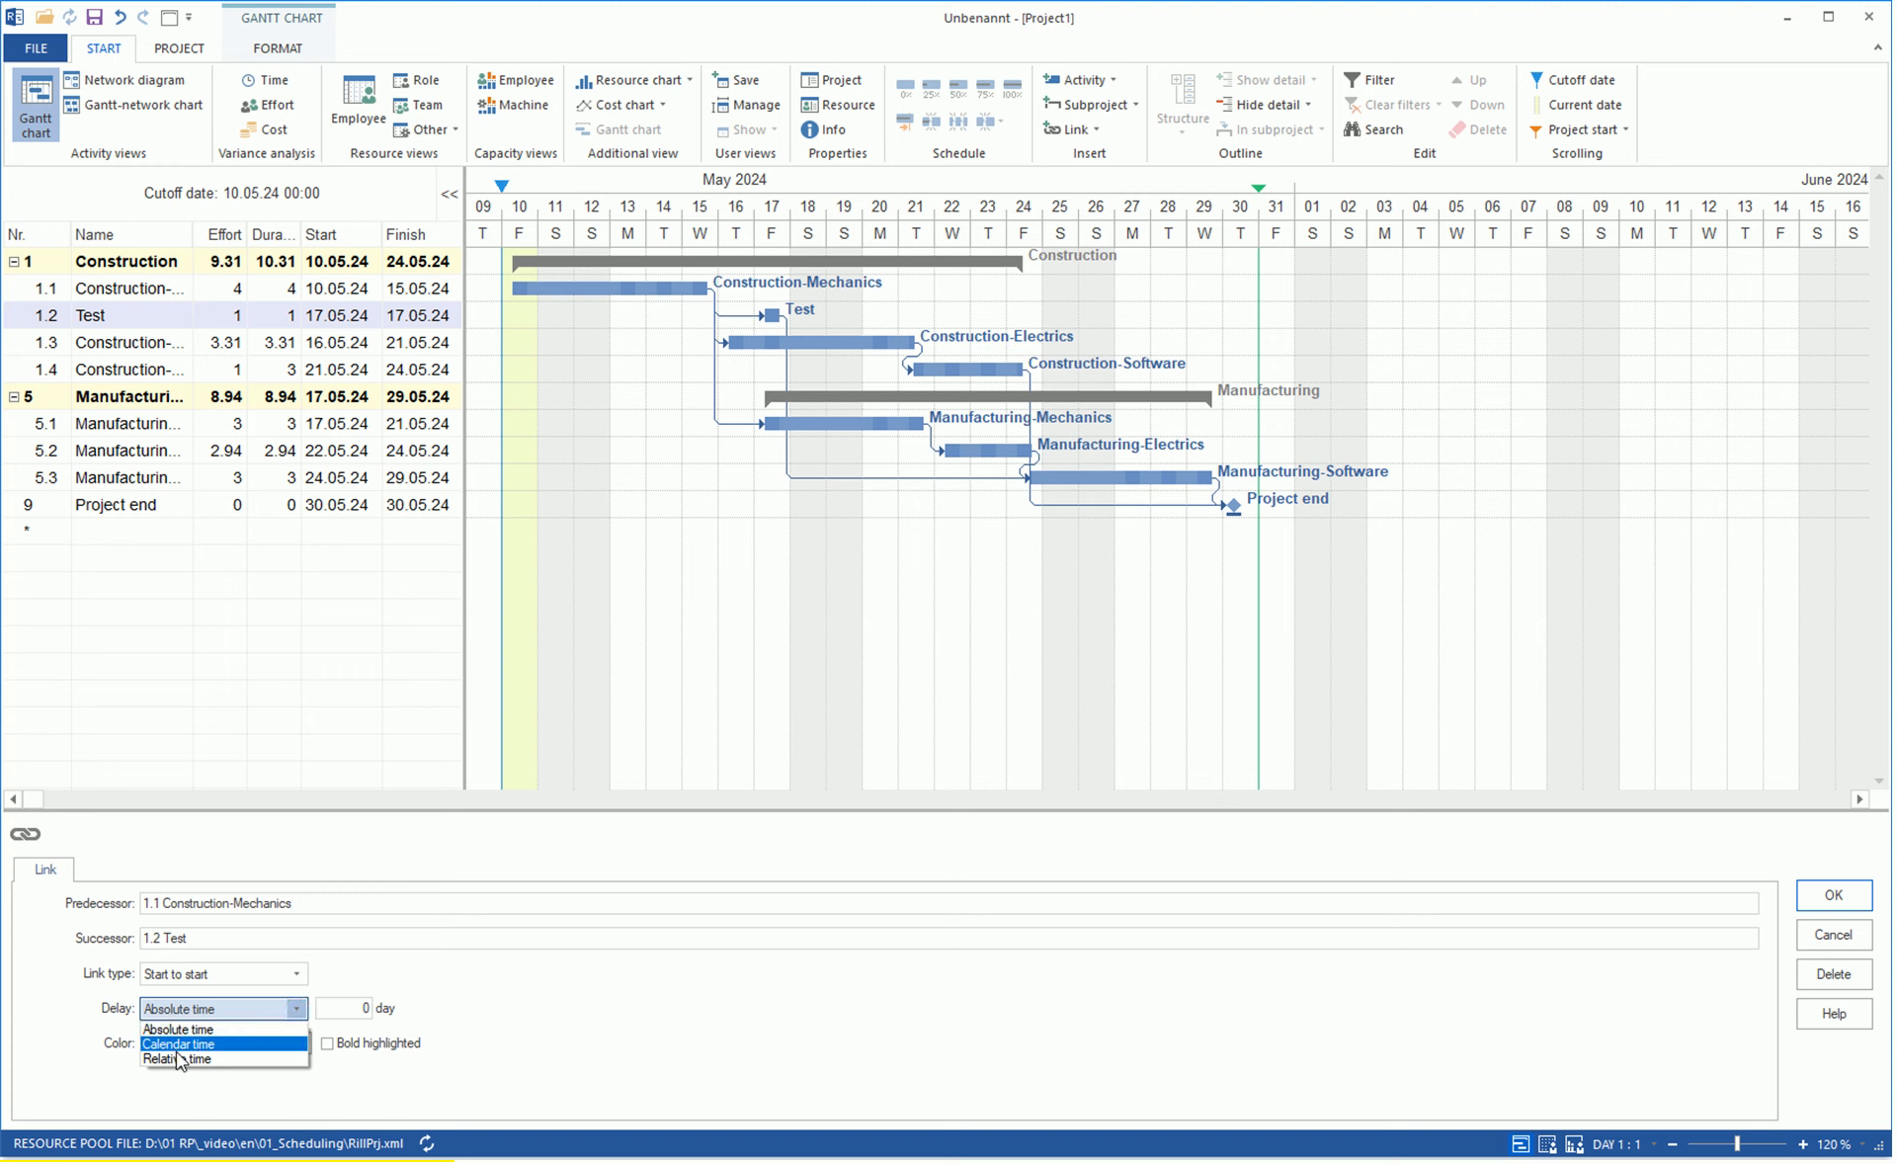
click(174, 1057)
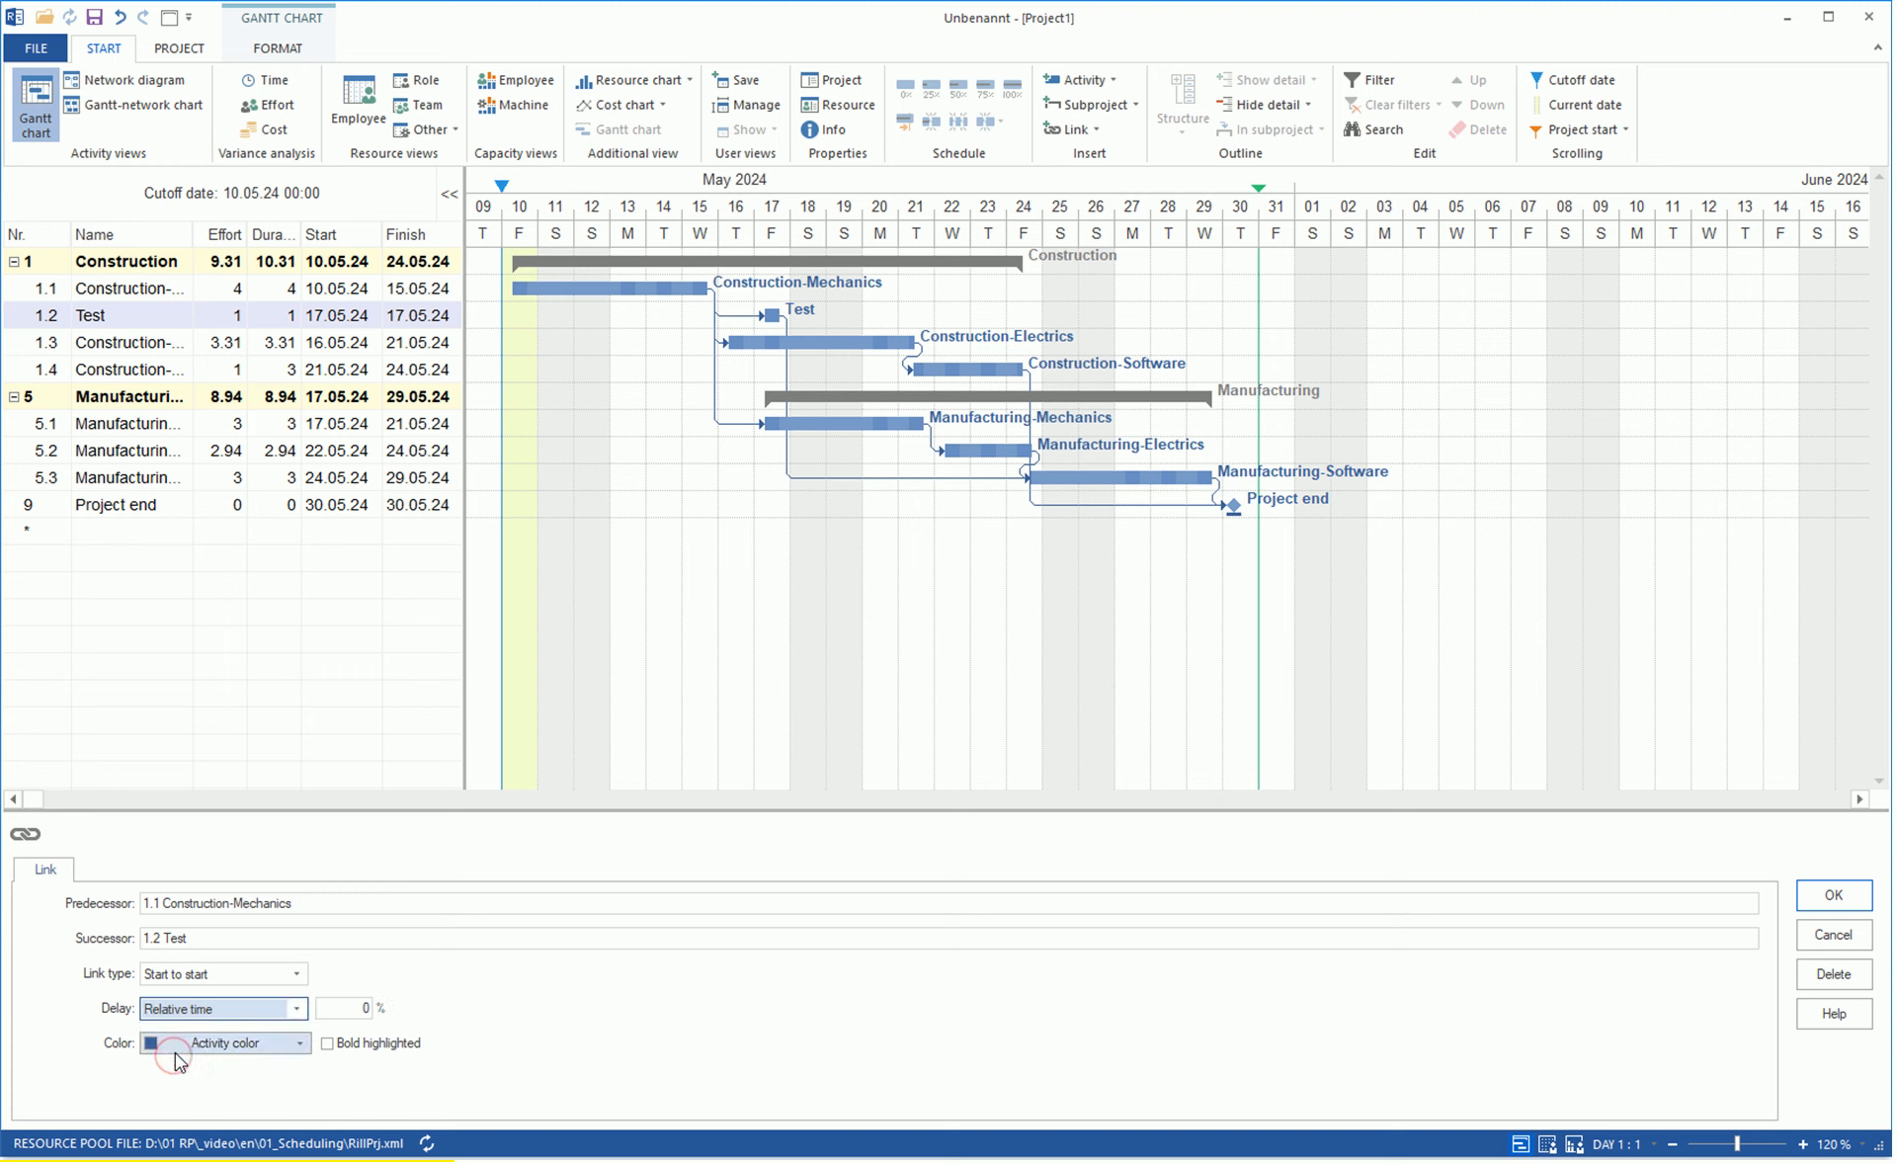
click(346, 1008)
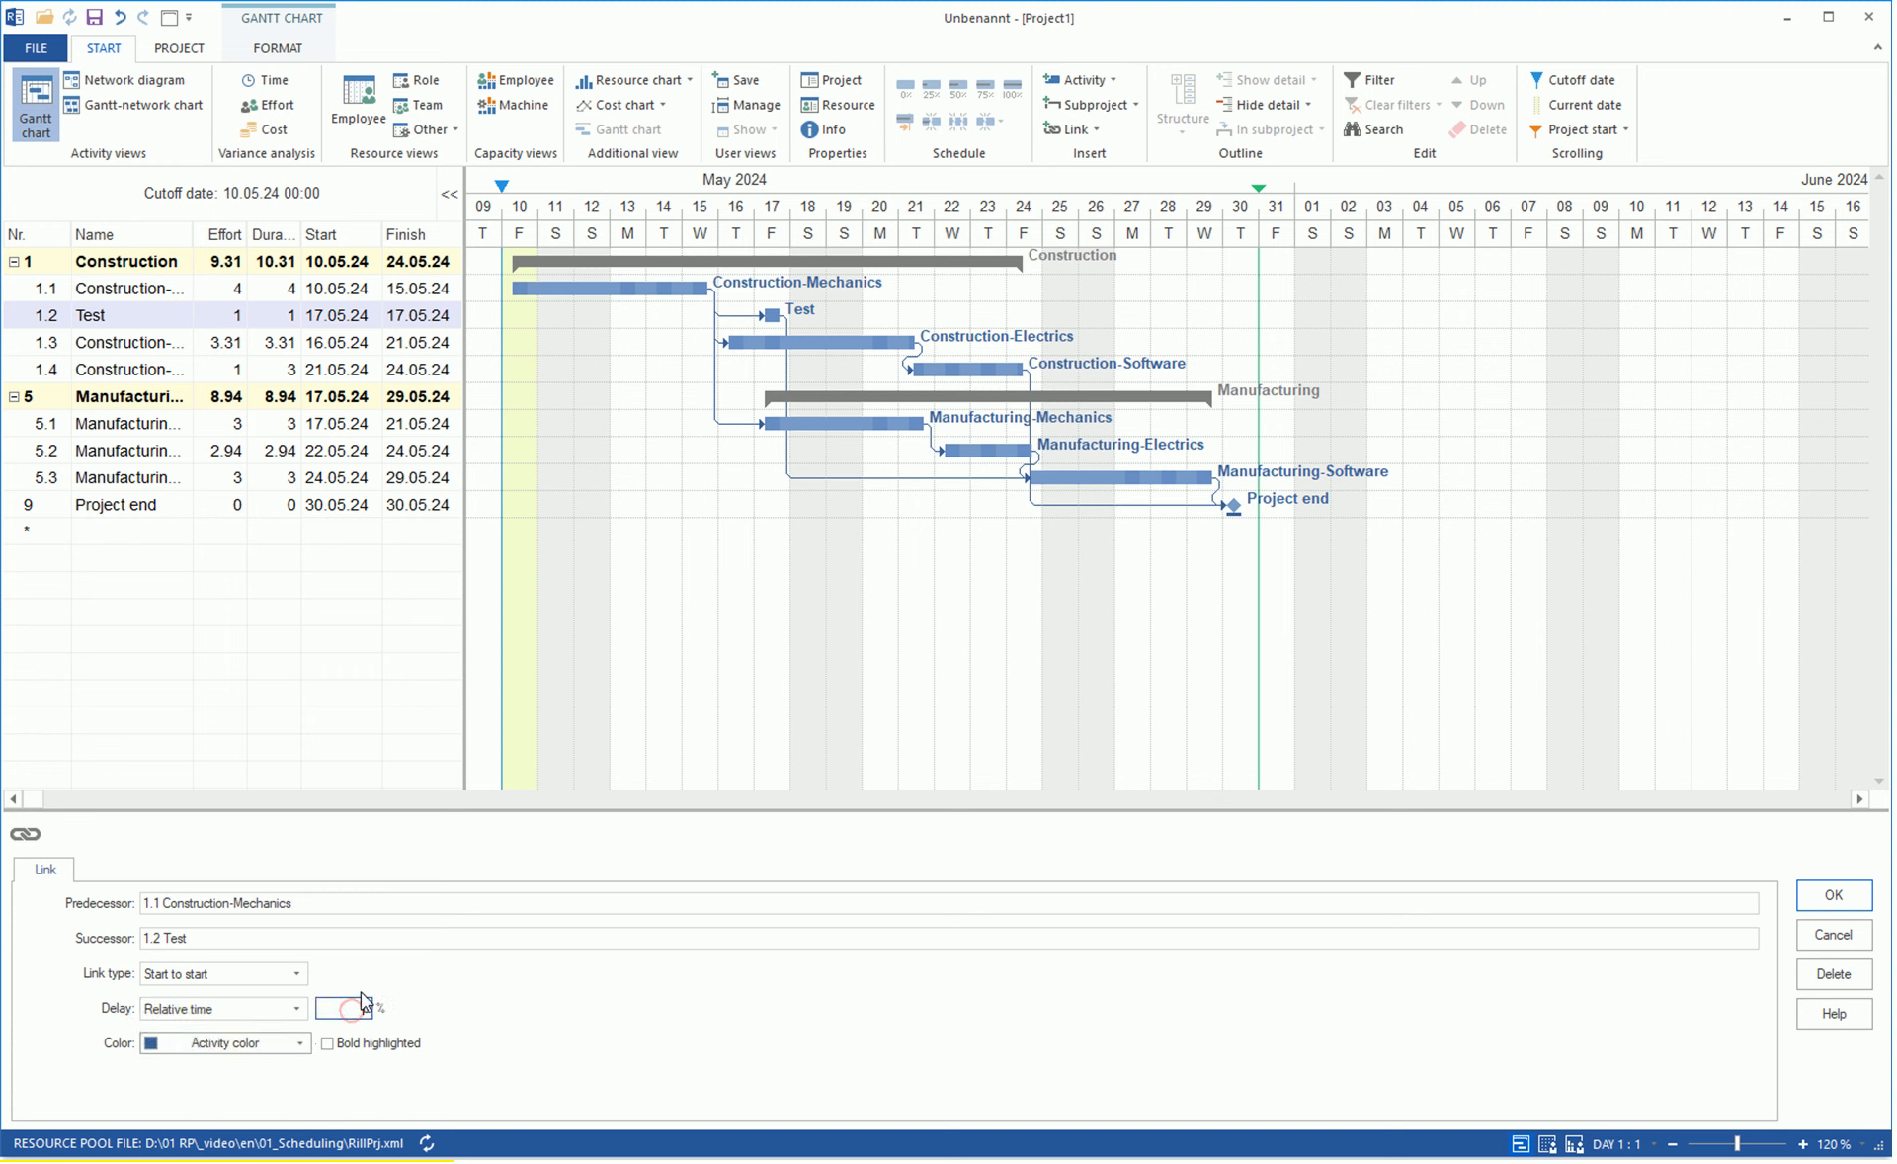
text(50)
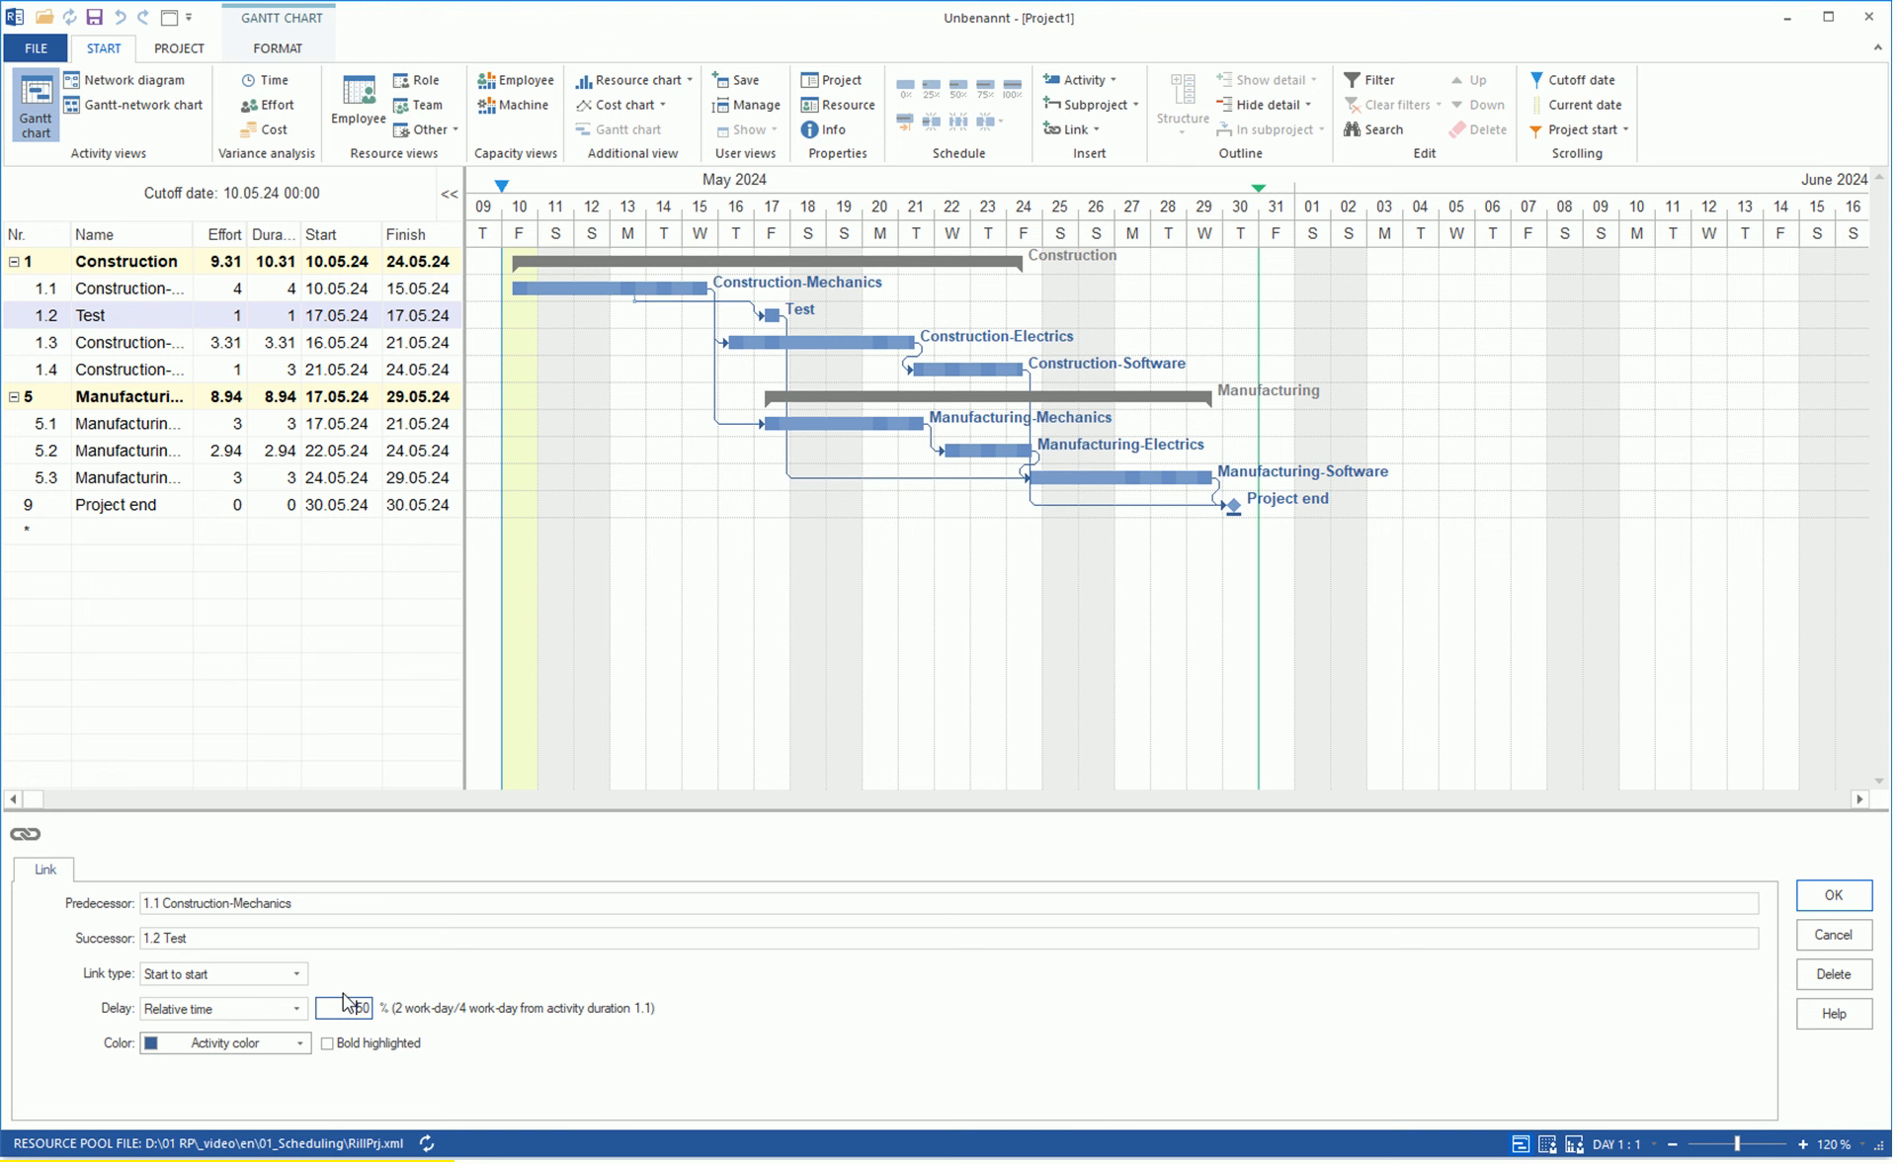
Move the Test activity up above Construction-Mechanics, down below Construction-Electrics, and back up between them.
click(770, 315)
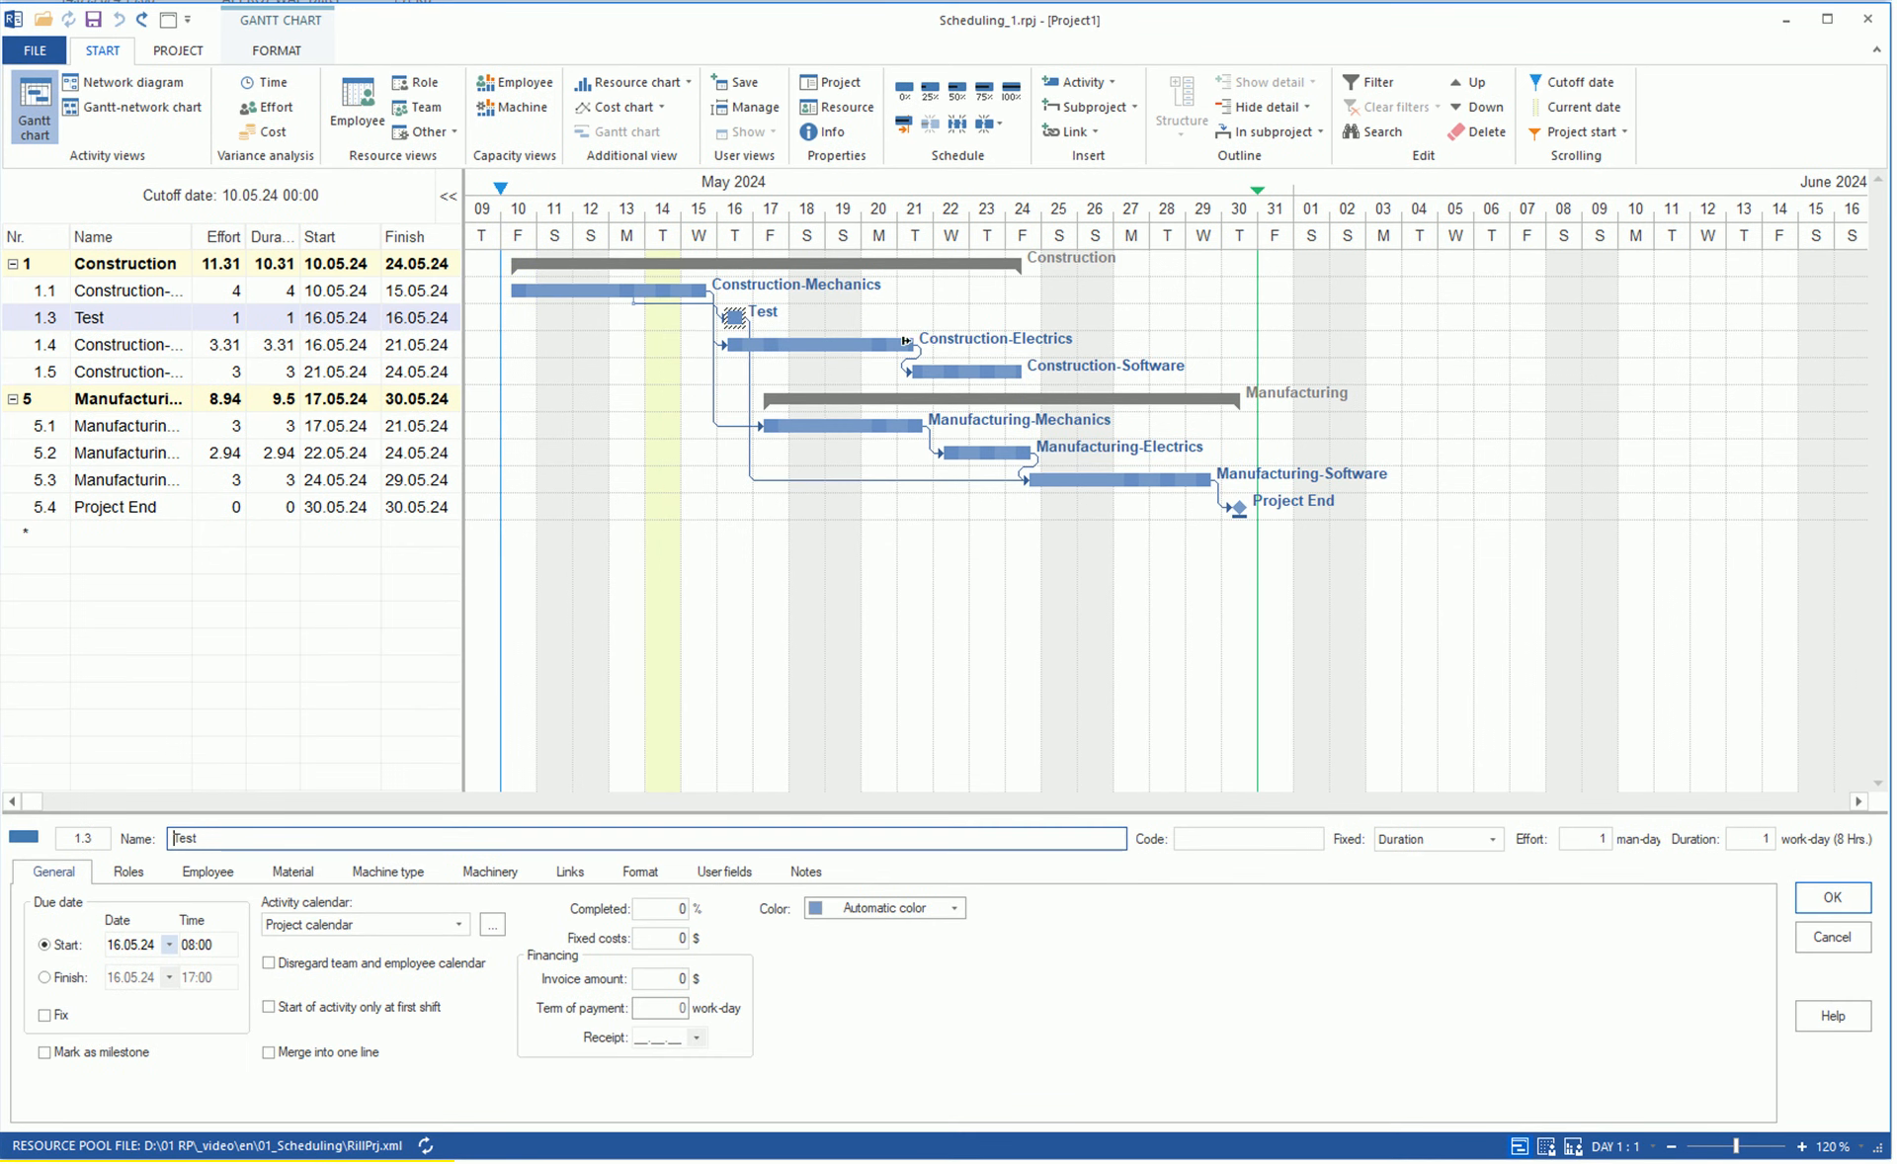
click(1472, 83)
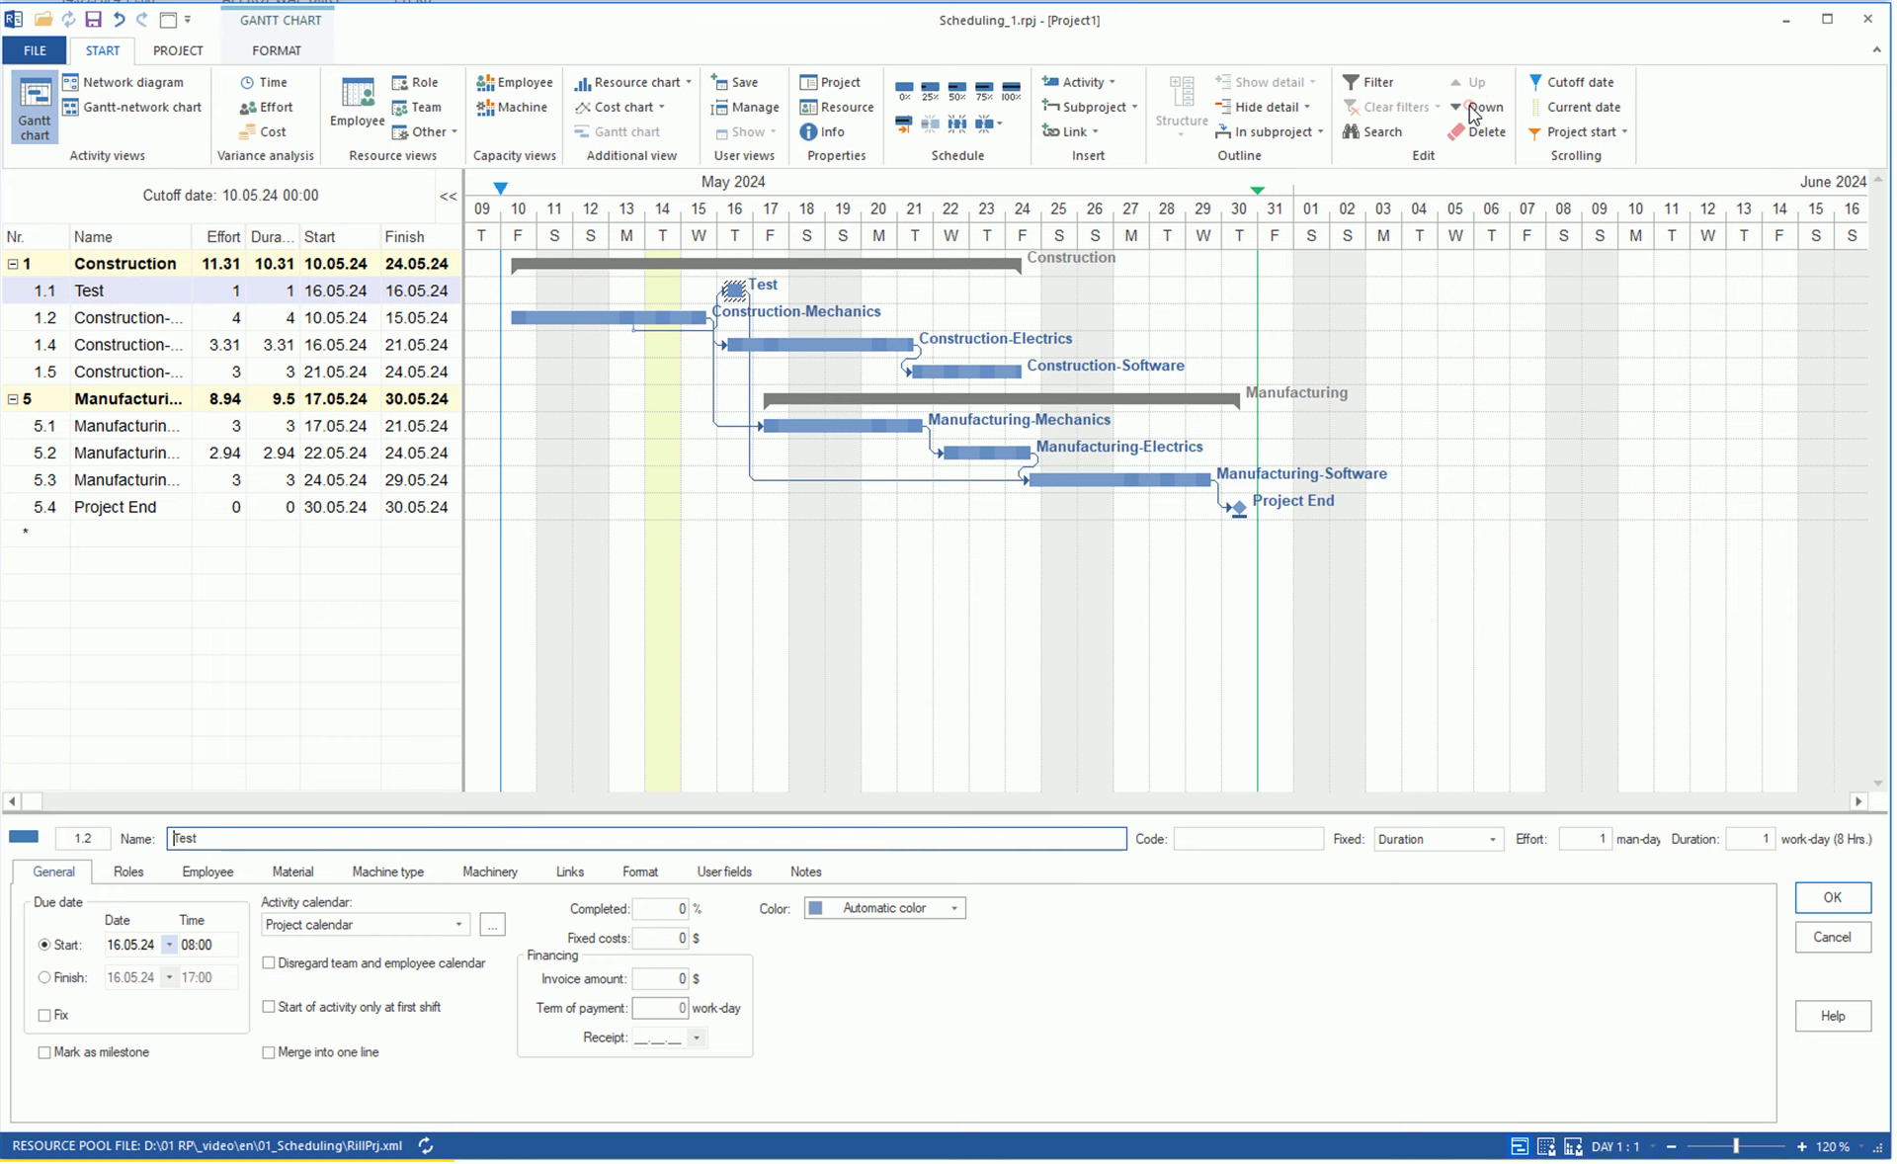
click(1472, 109)
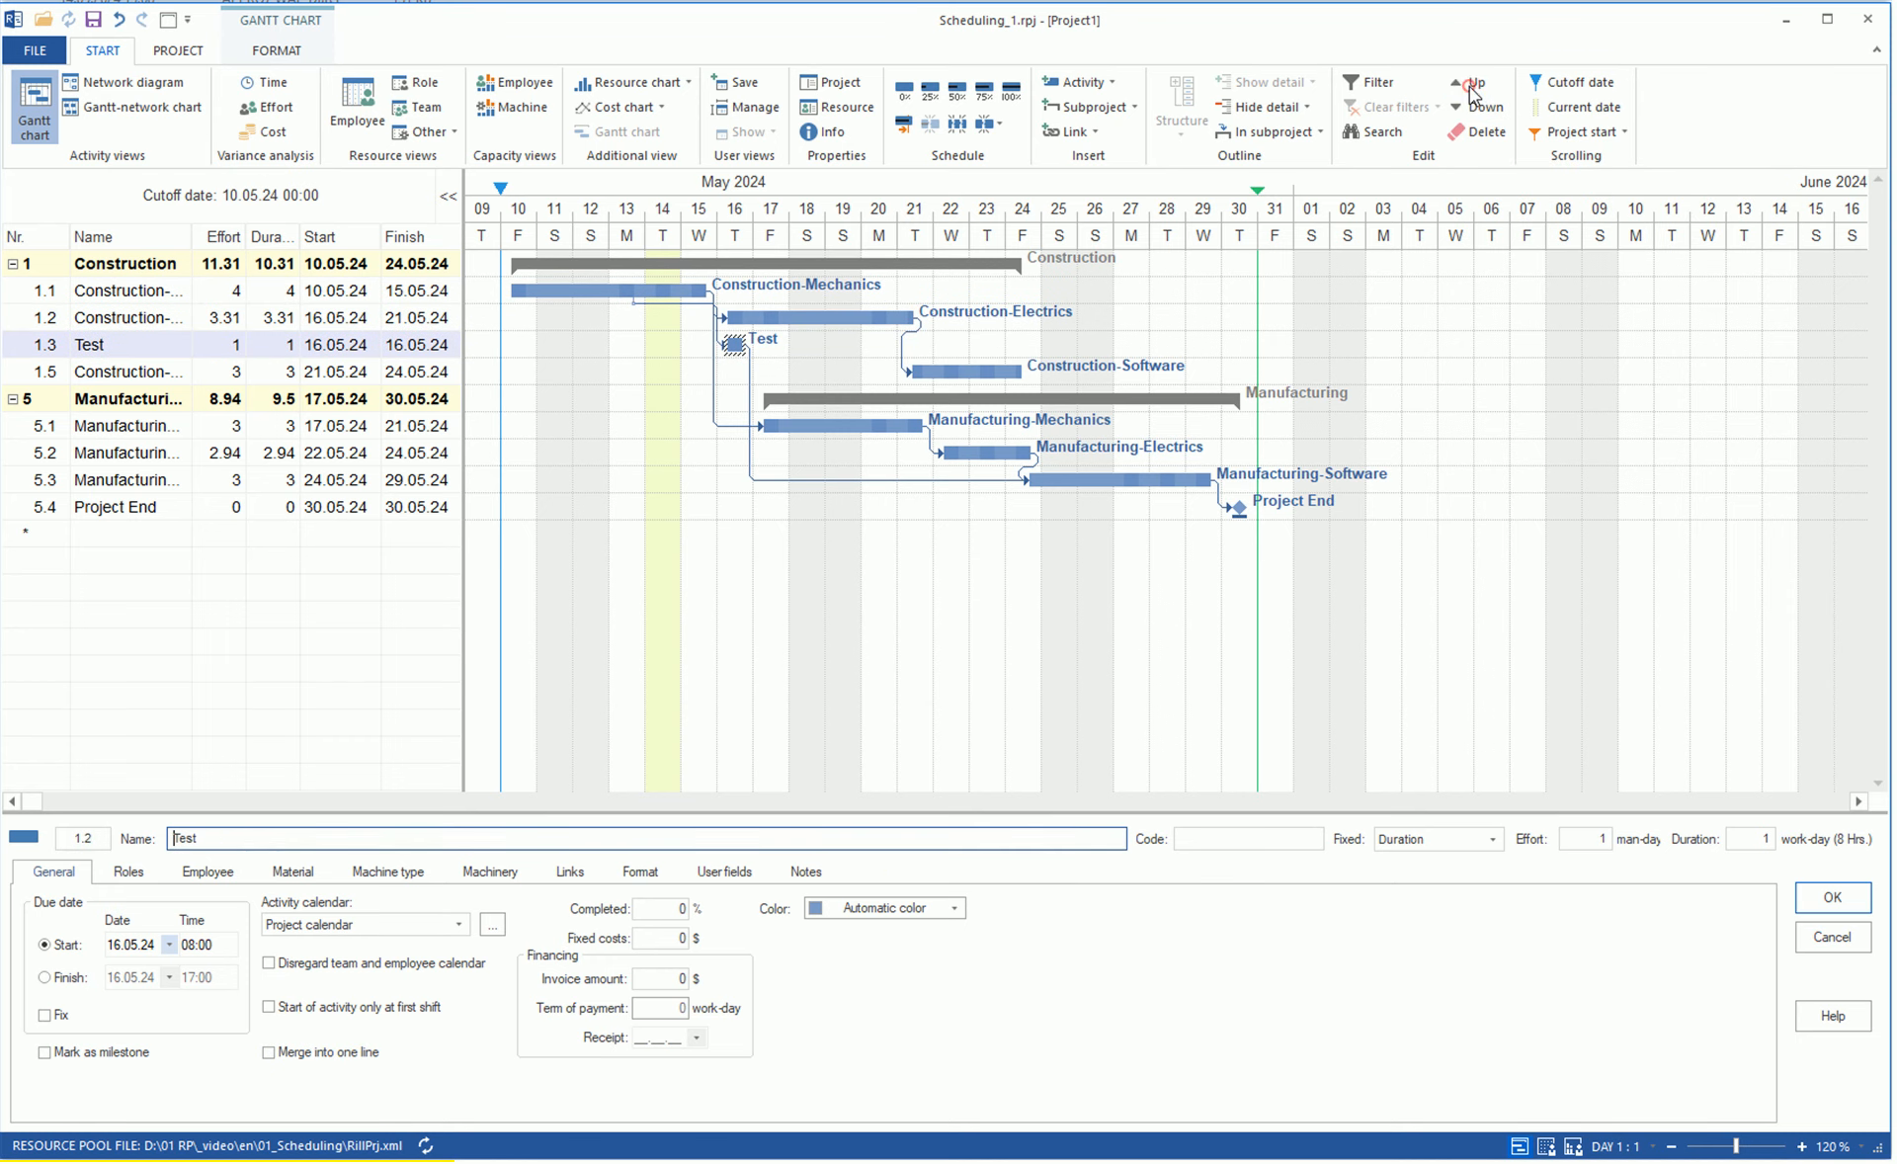
click(1472, 83)
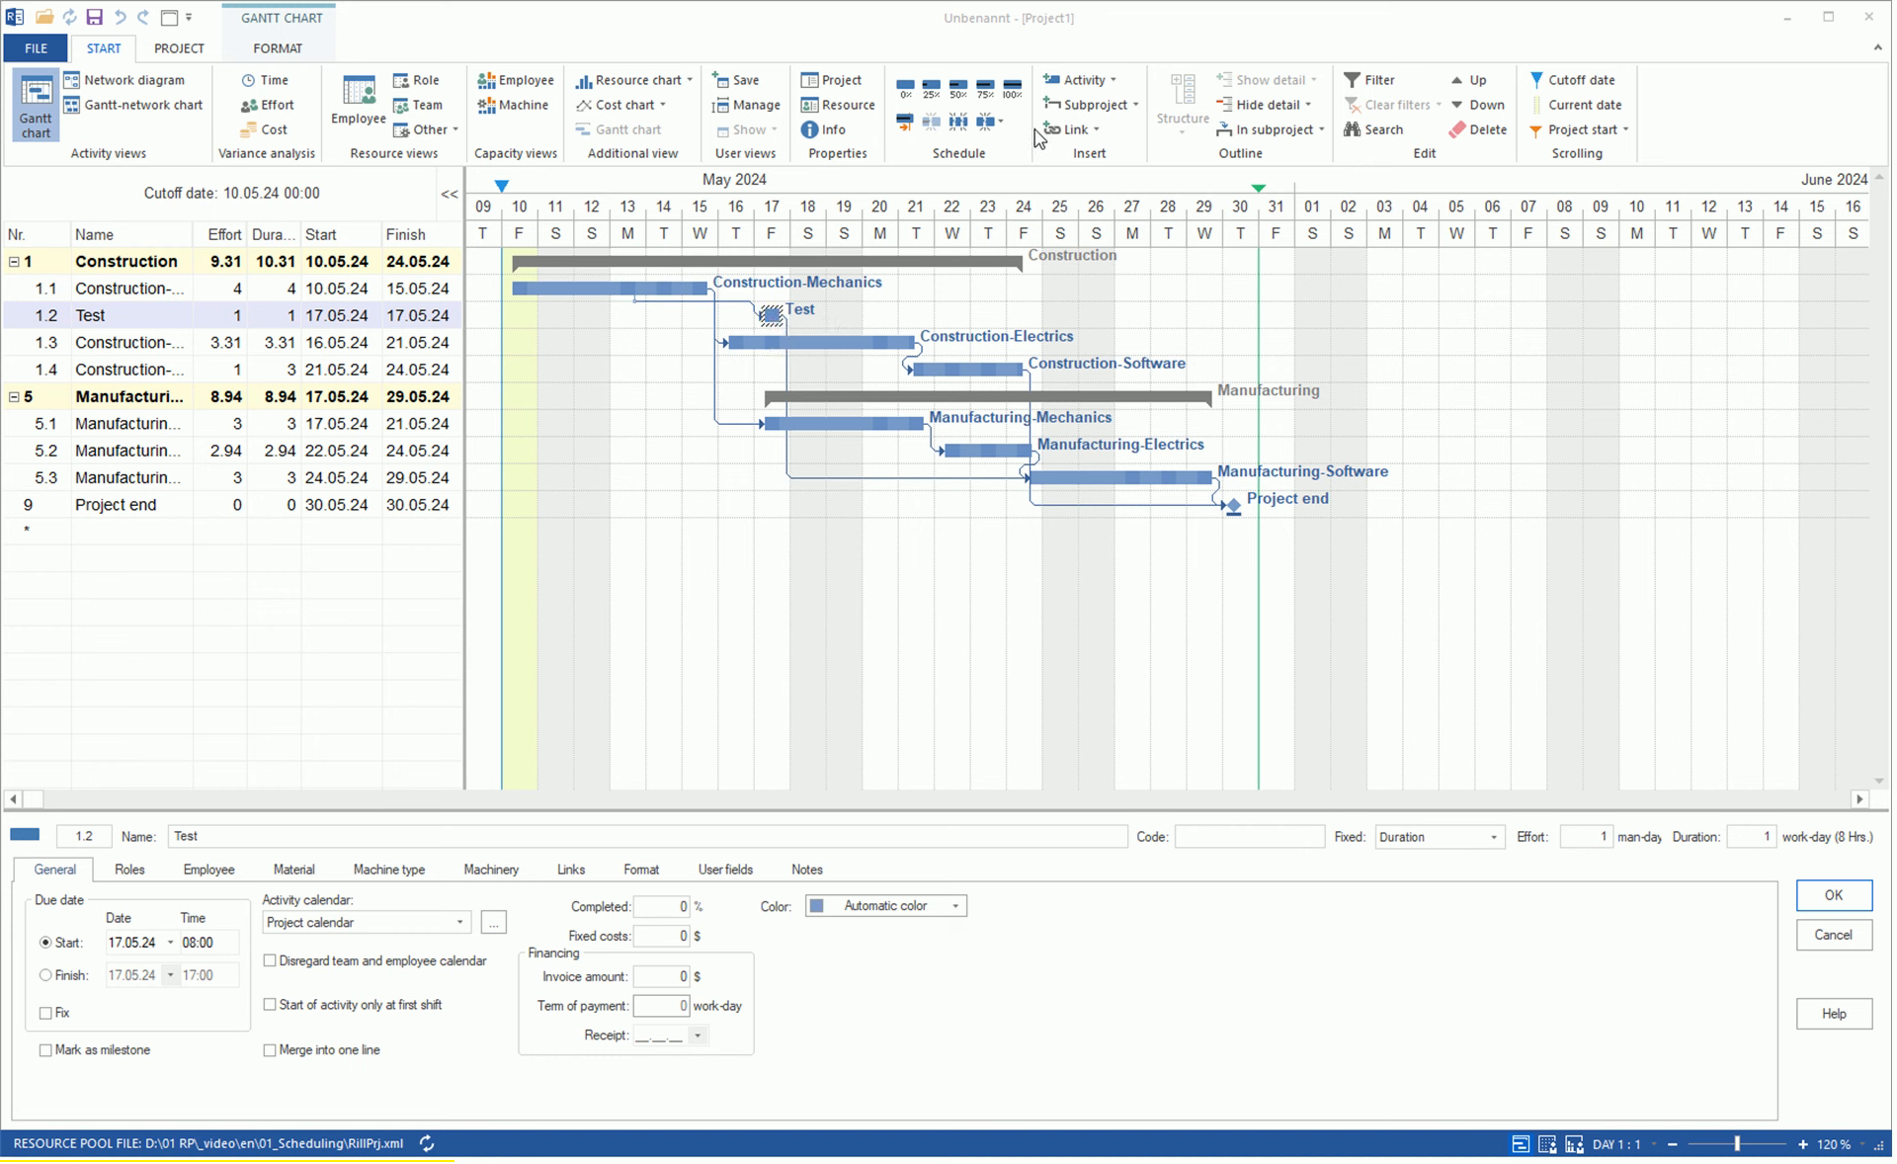
Move the Test activity into the Manufacturing subproject.
click(1323, 129)
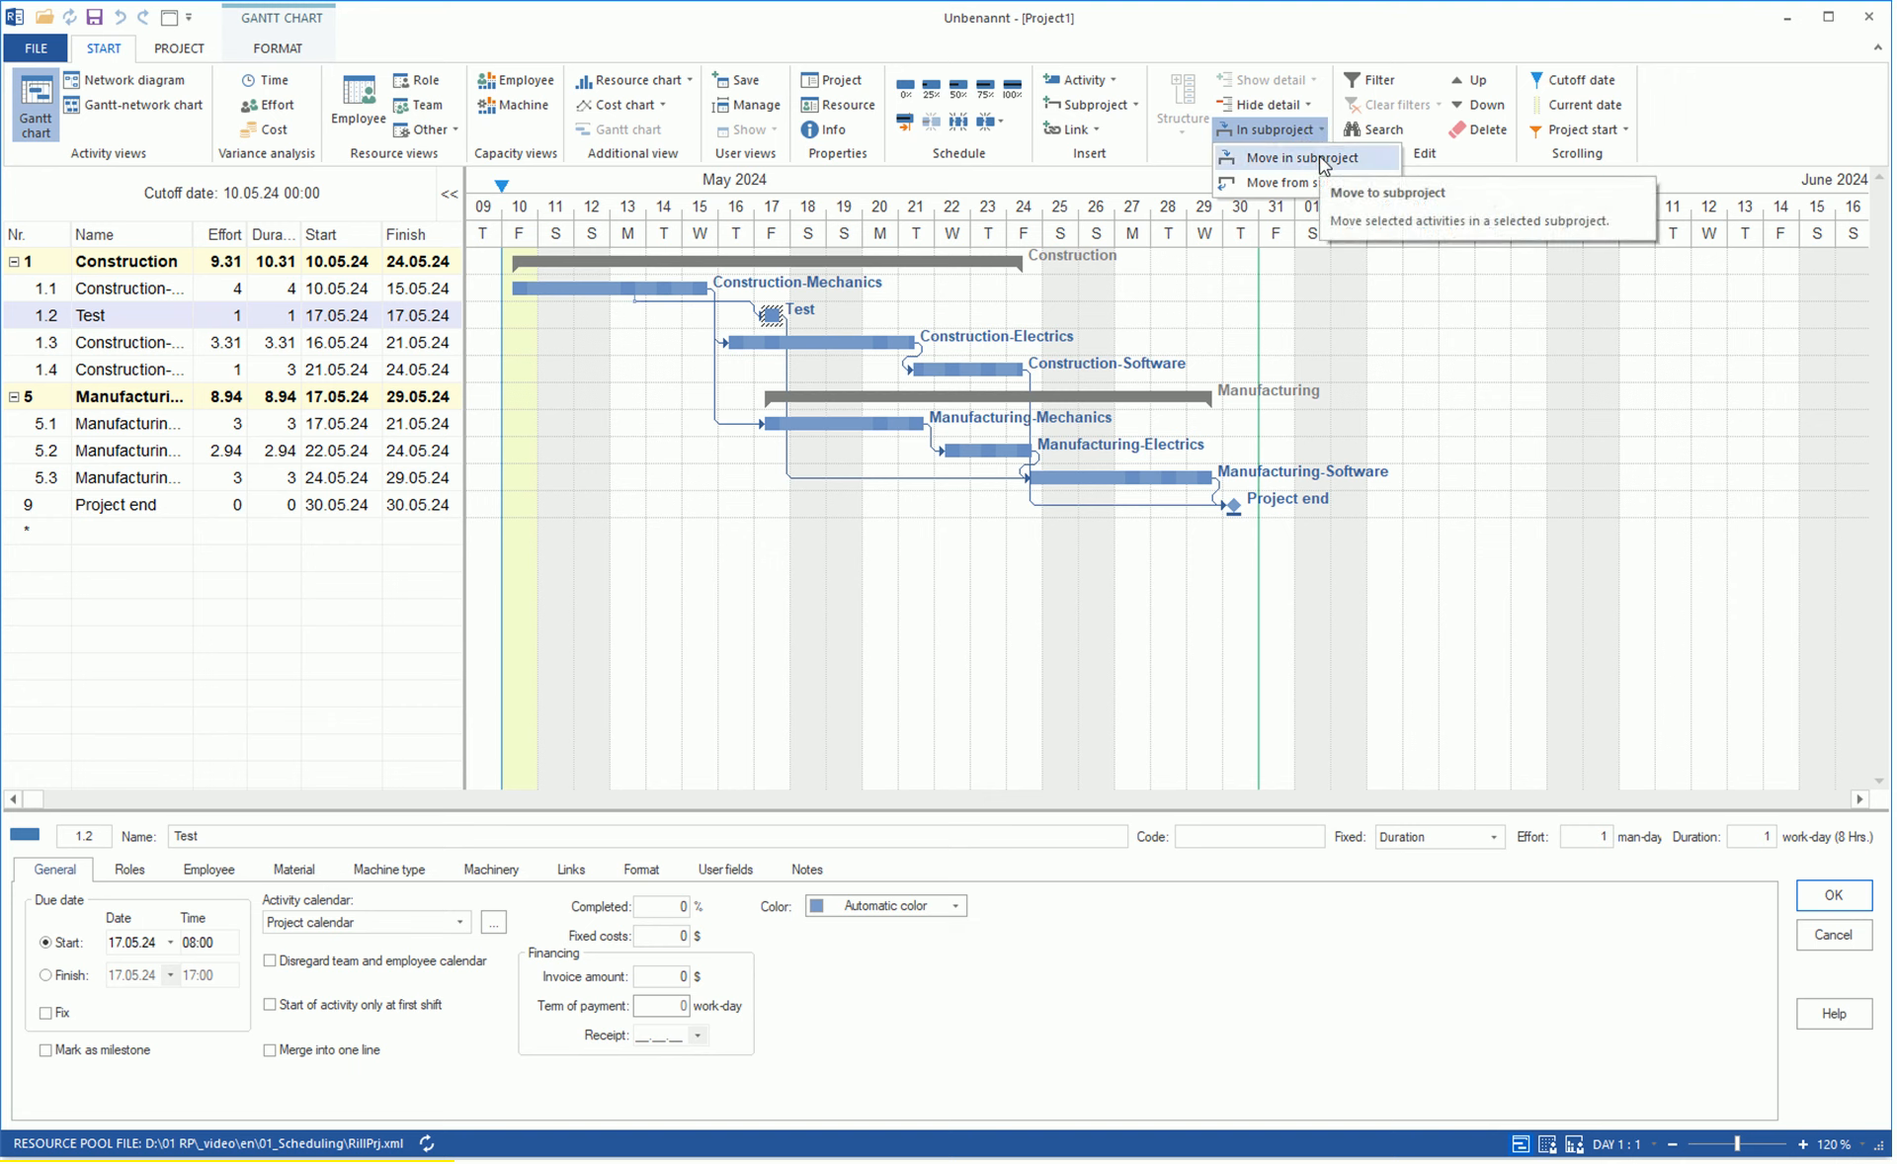
click(1302, 158)
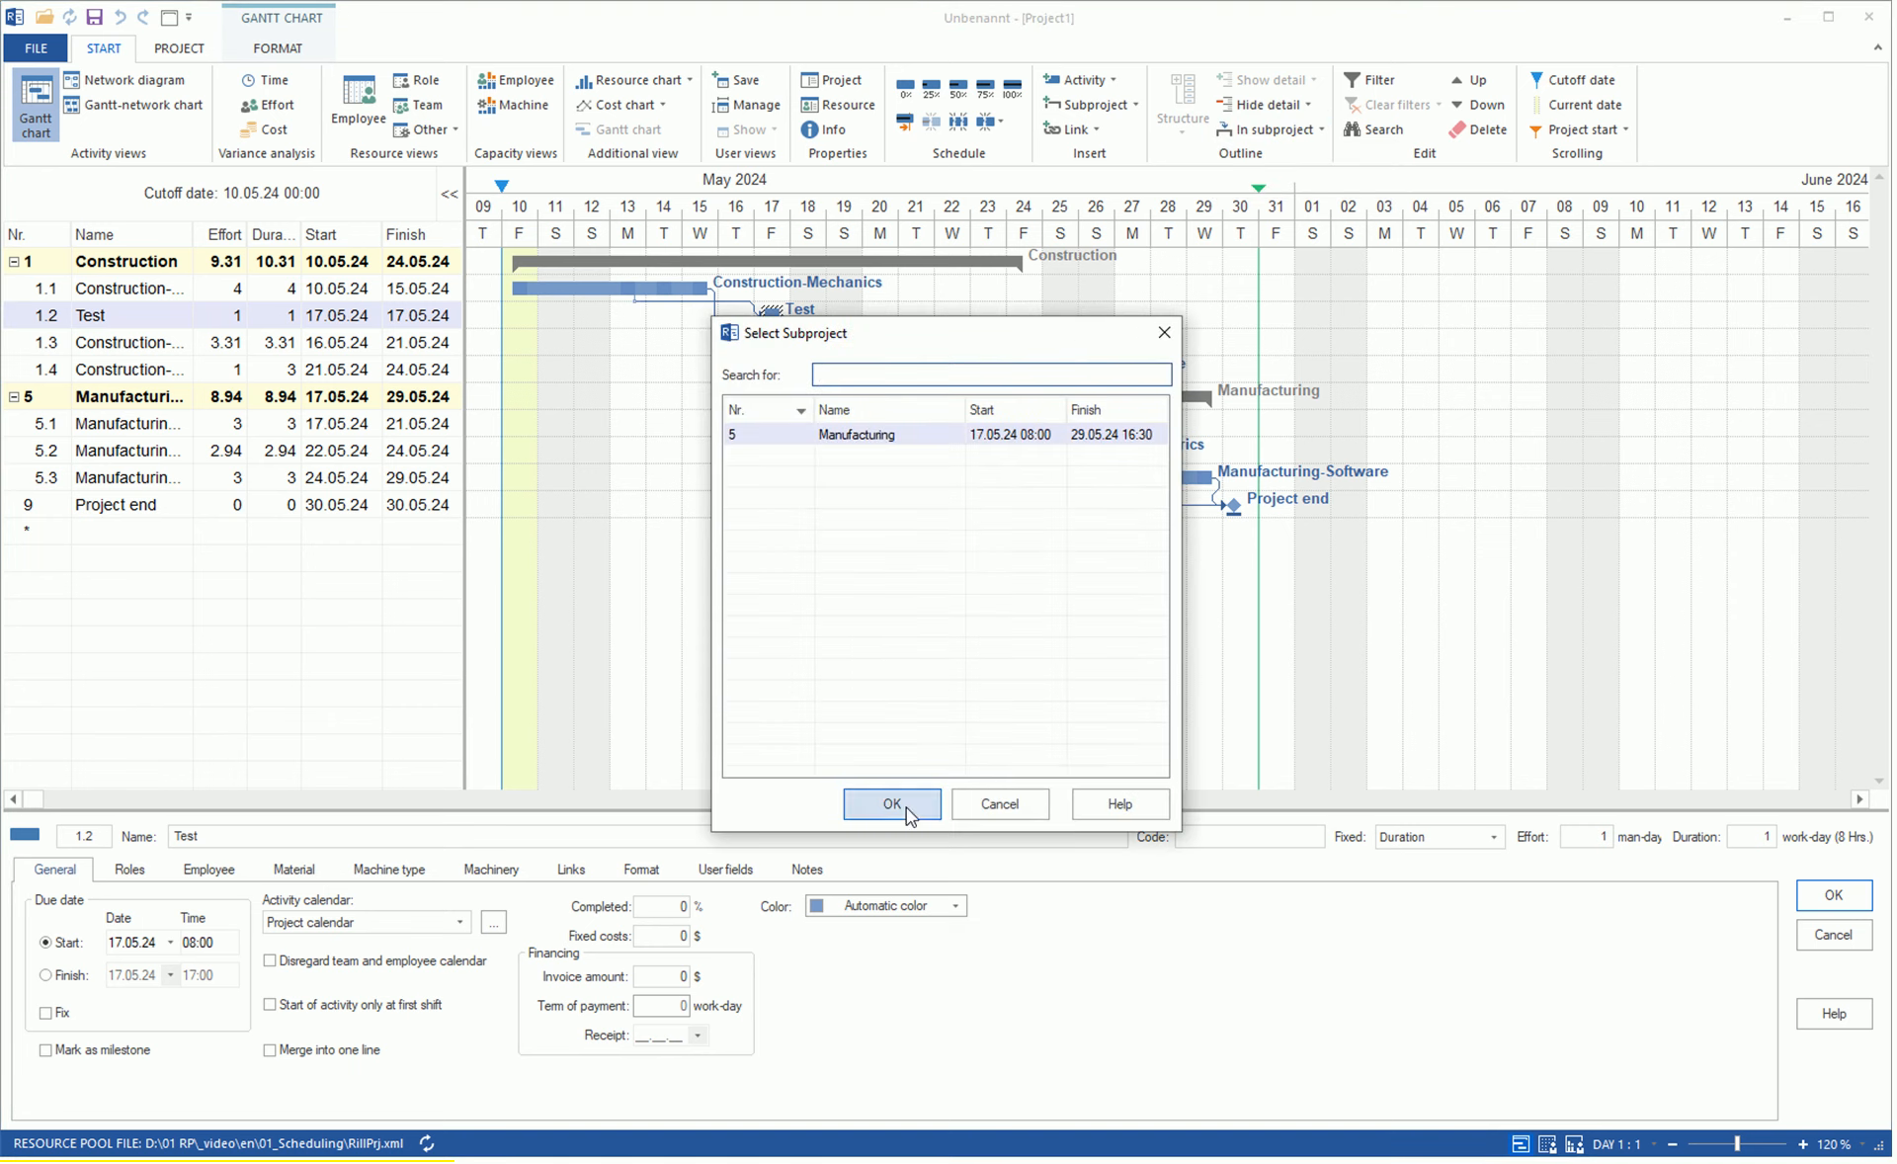
click(905, 808)
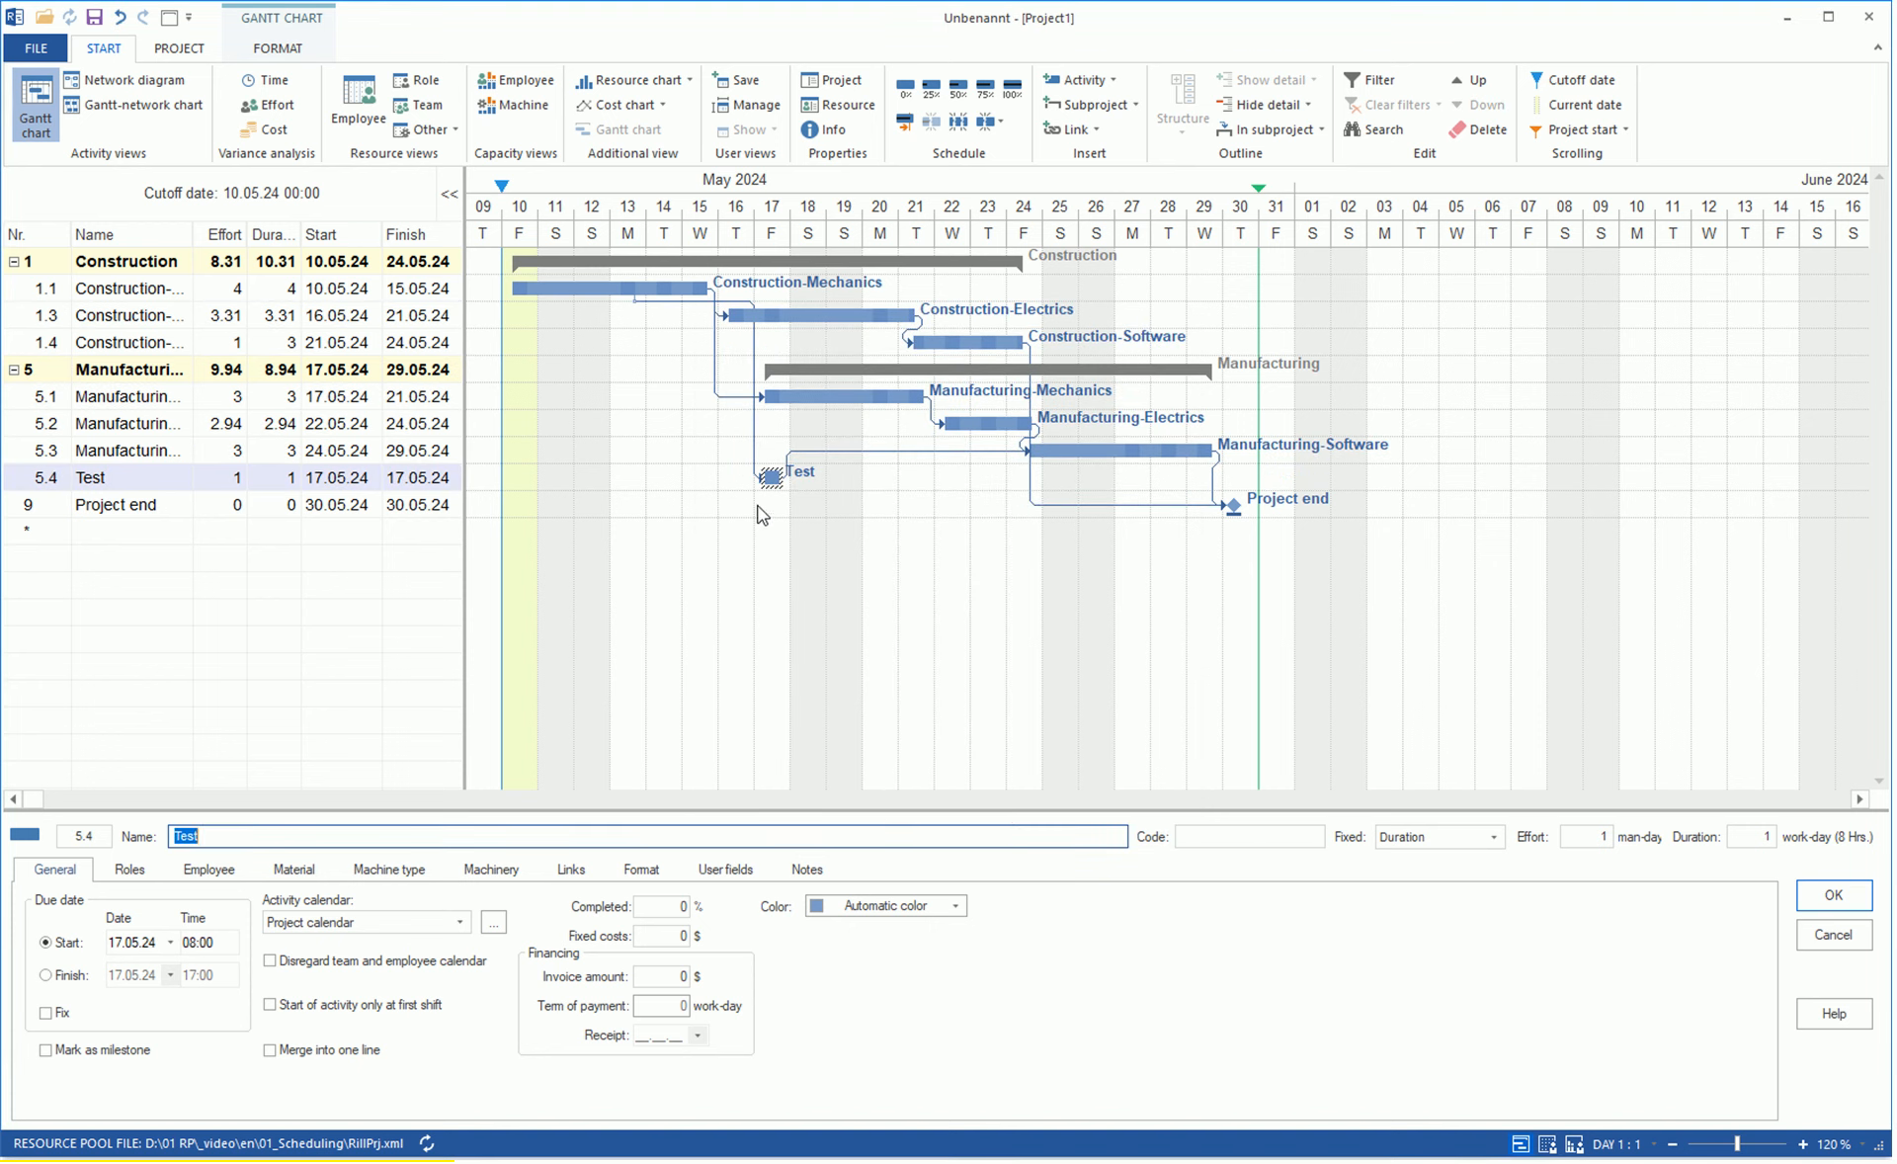
Delete the Test activity and renumber the remaining activities.
drag(757, 505, 782, 456)
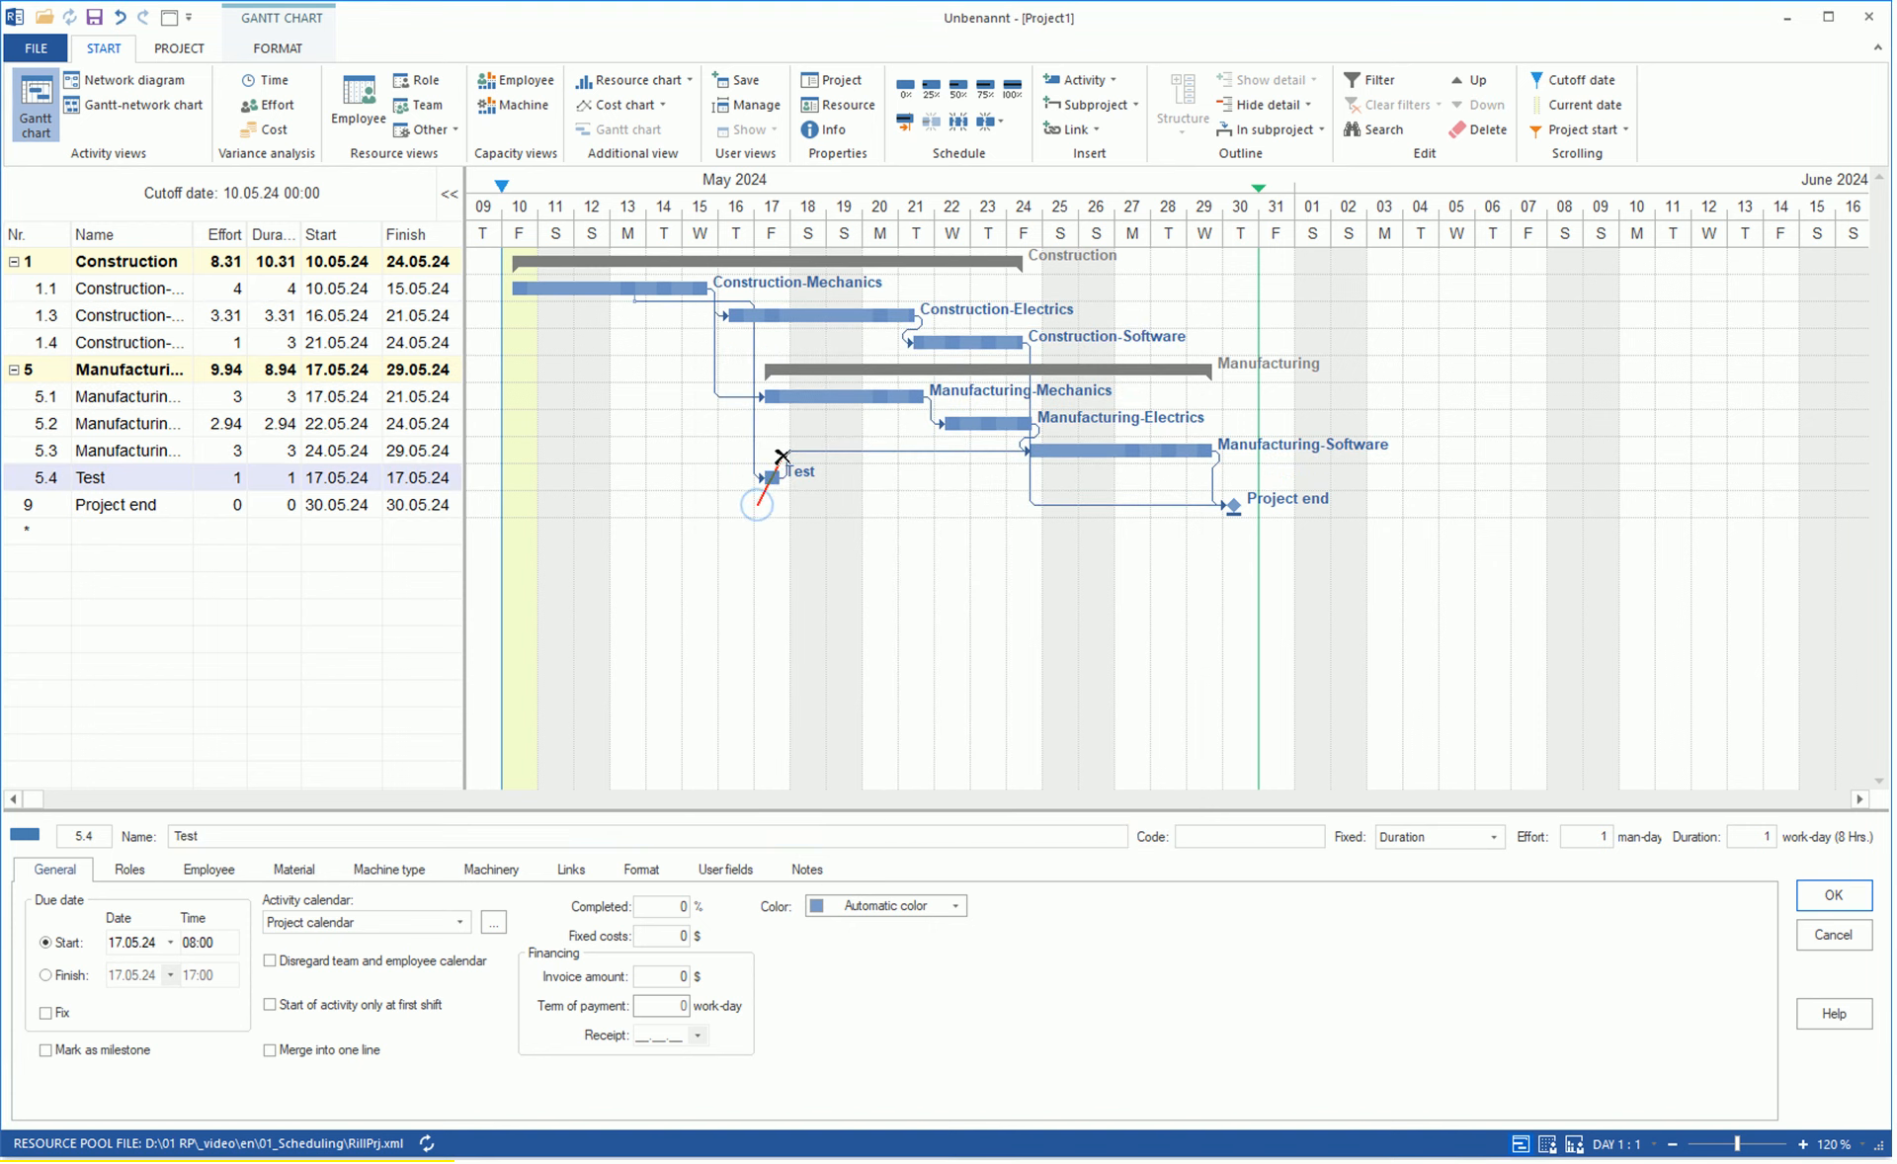
key(Delete)
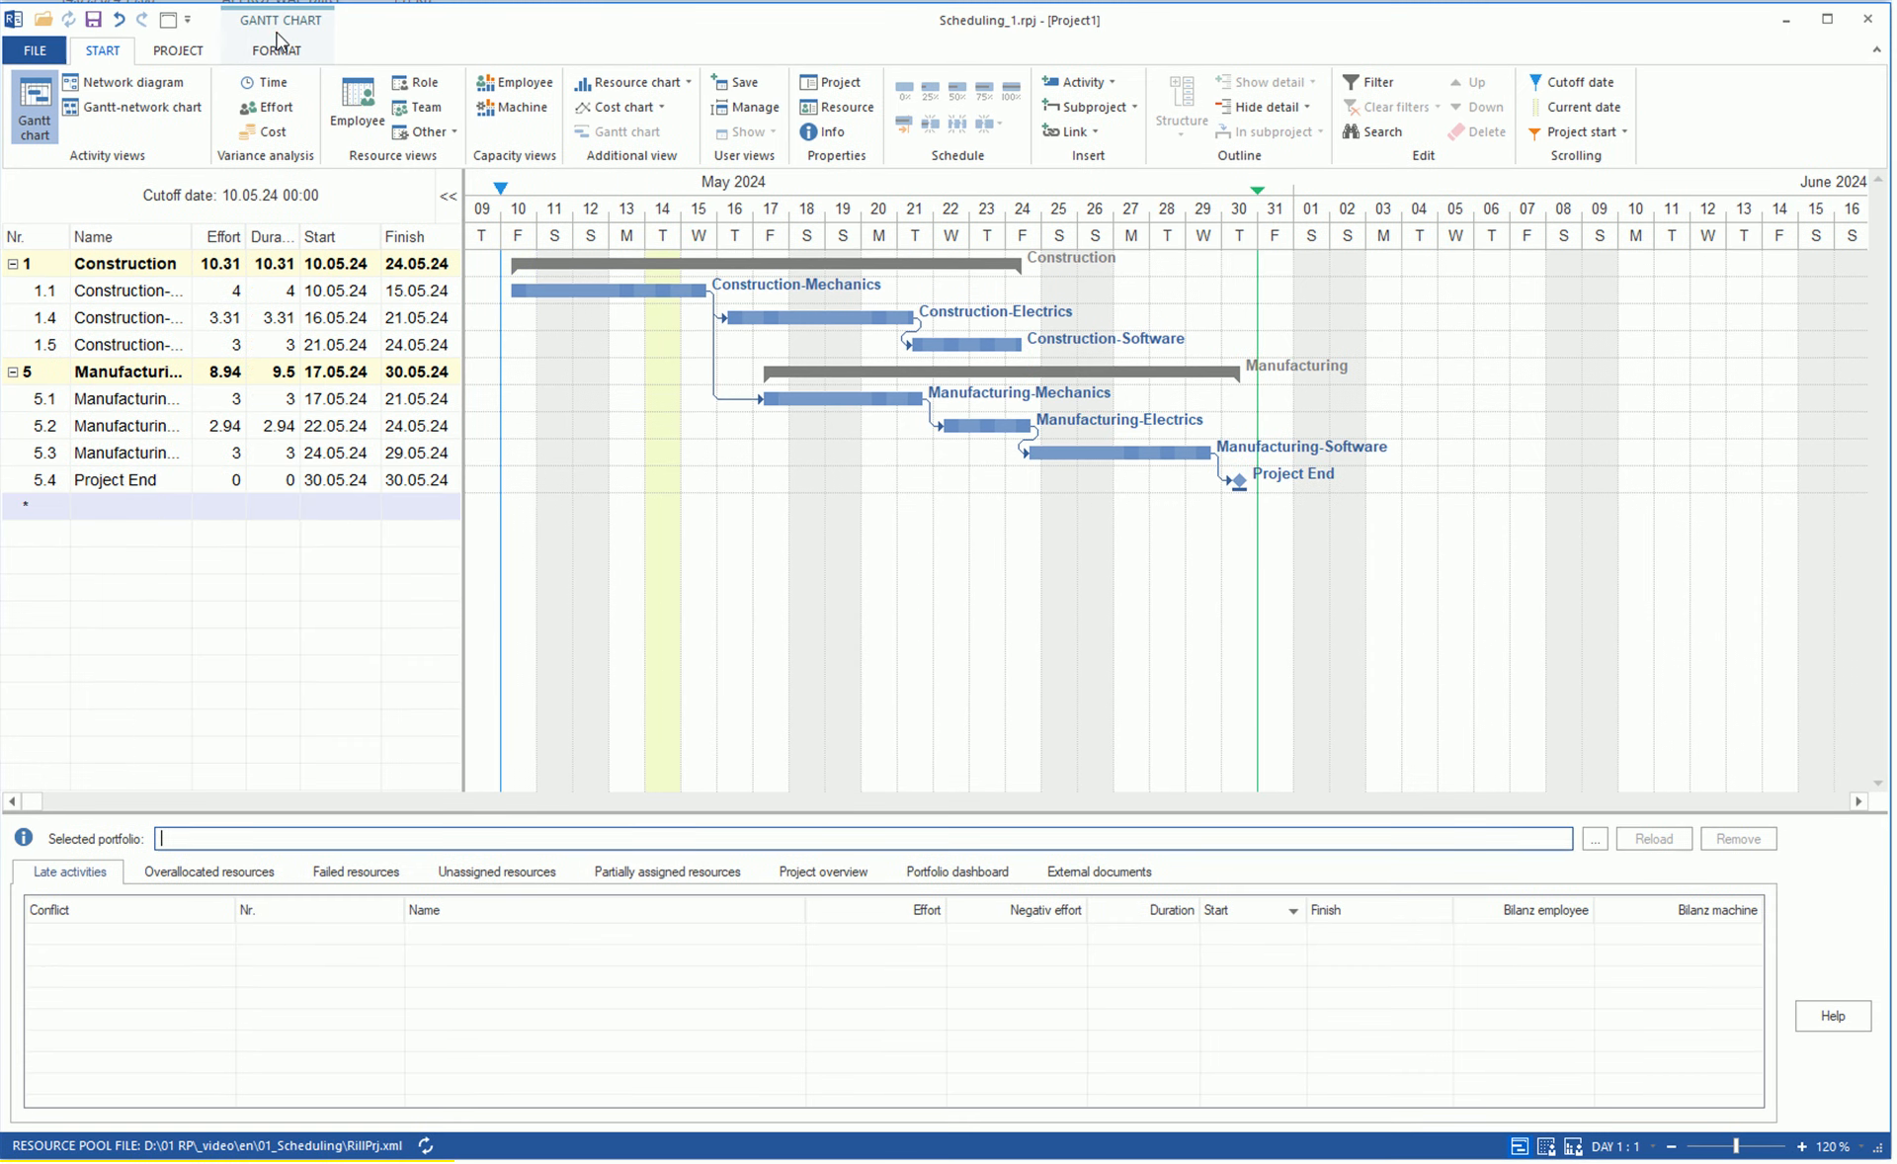
click(277, 47)
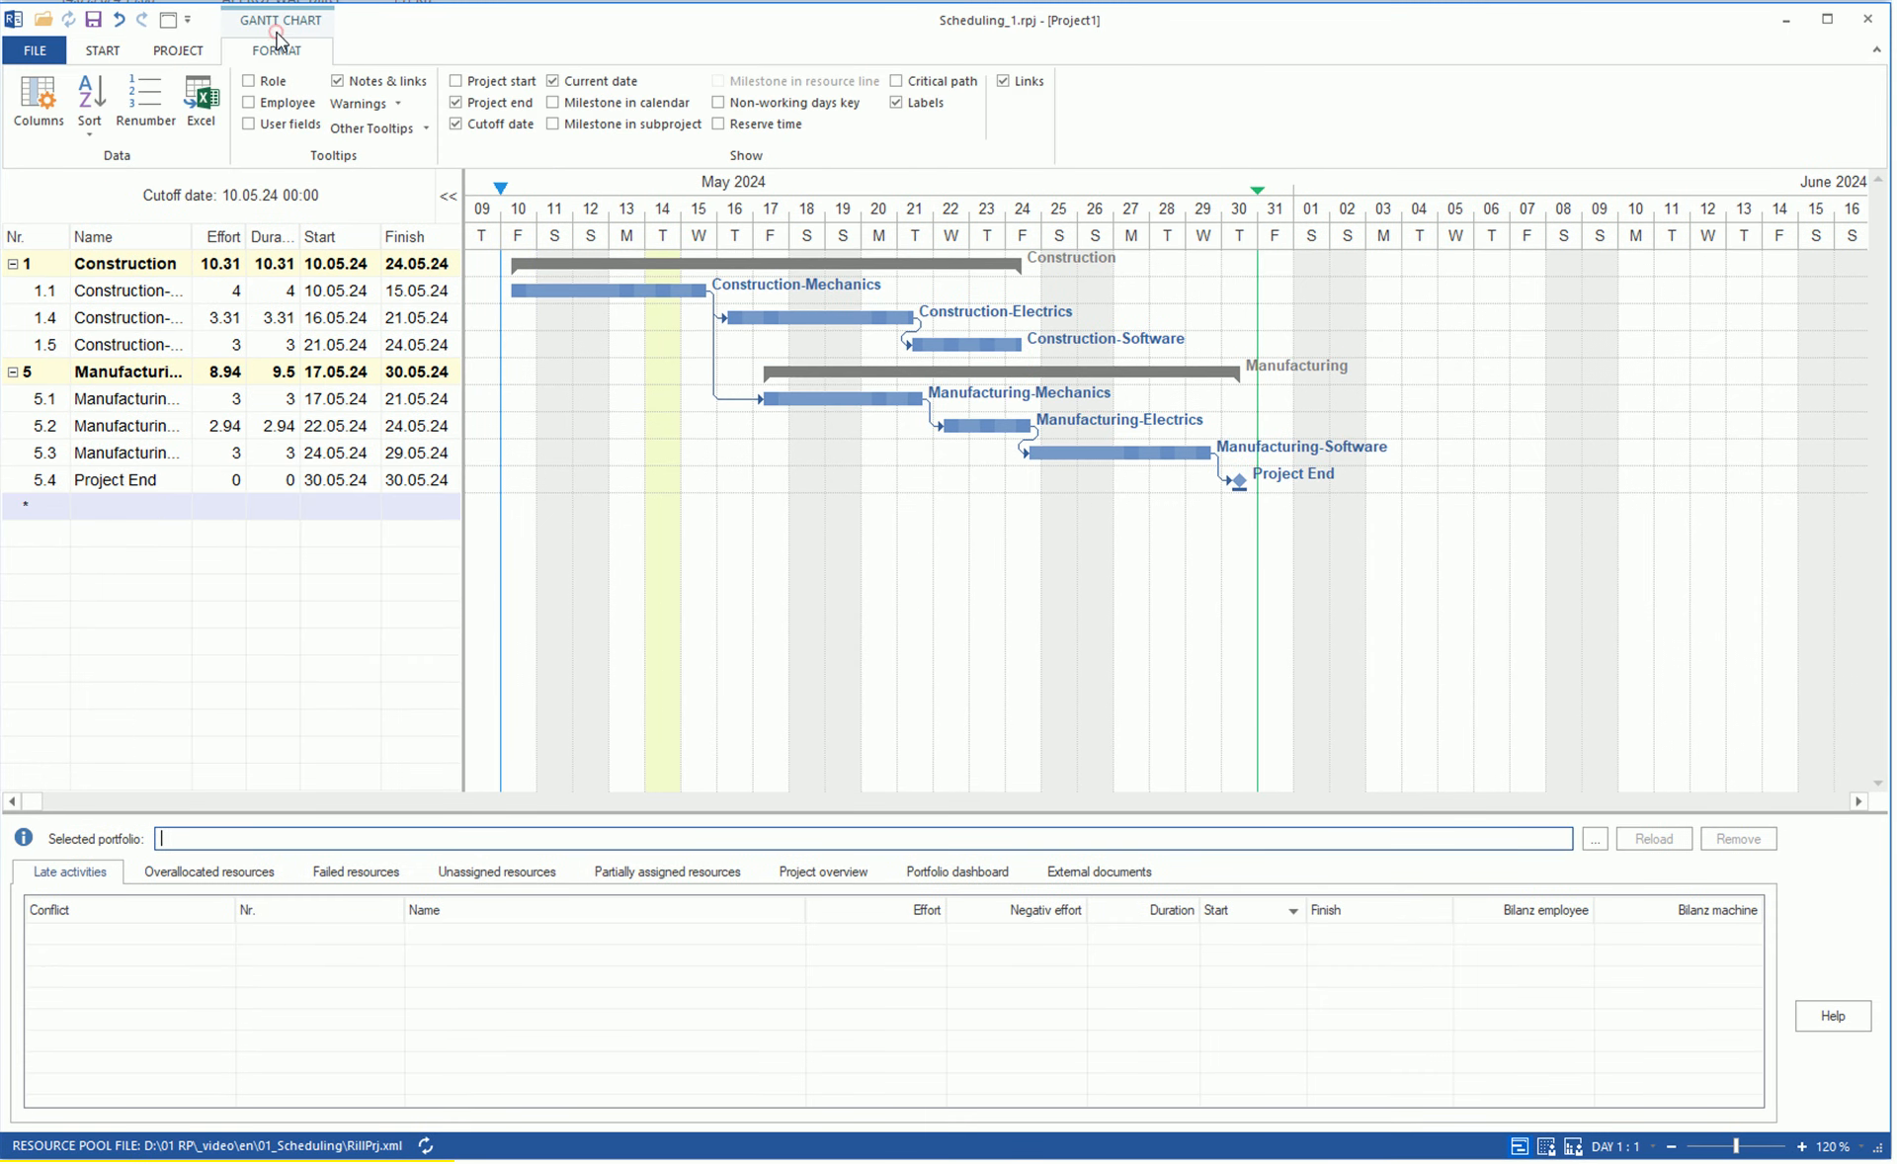
click(154, 110)
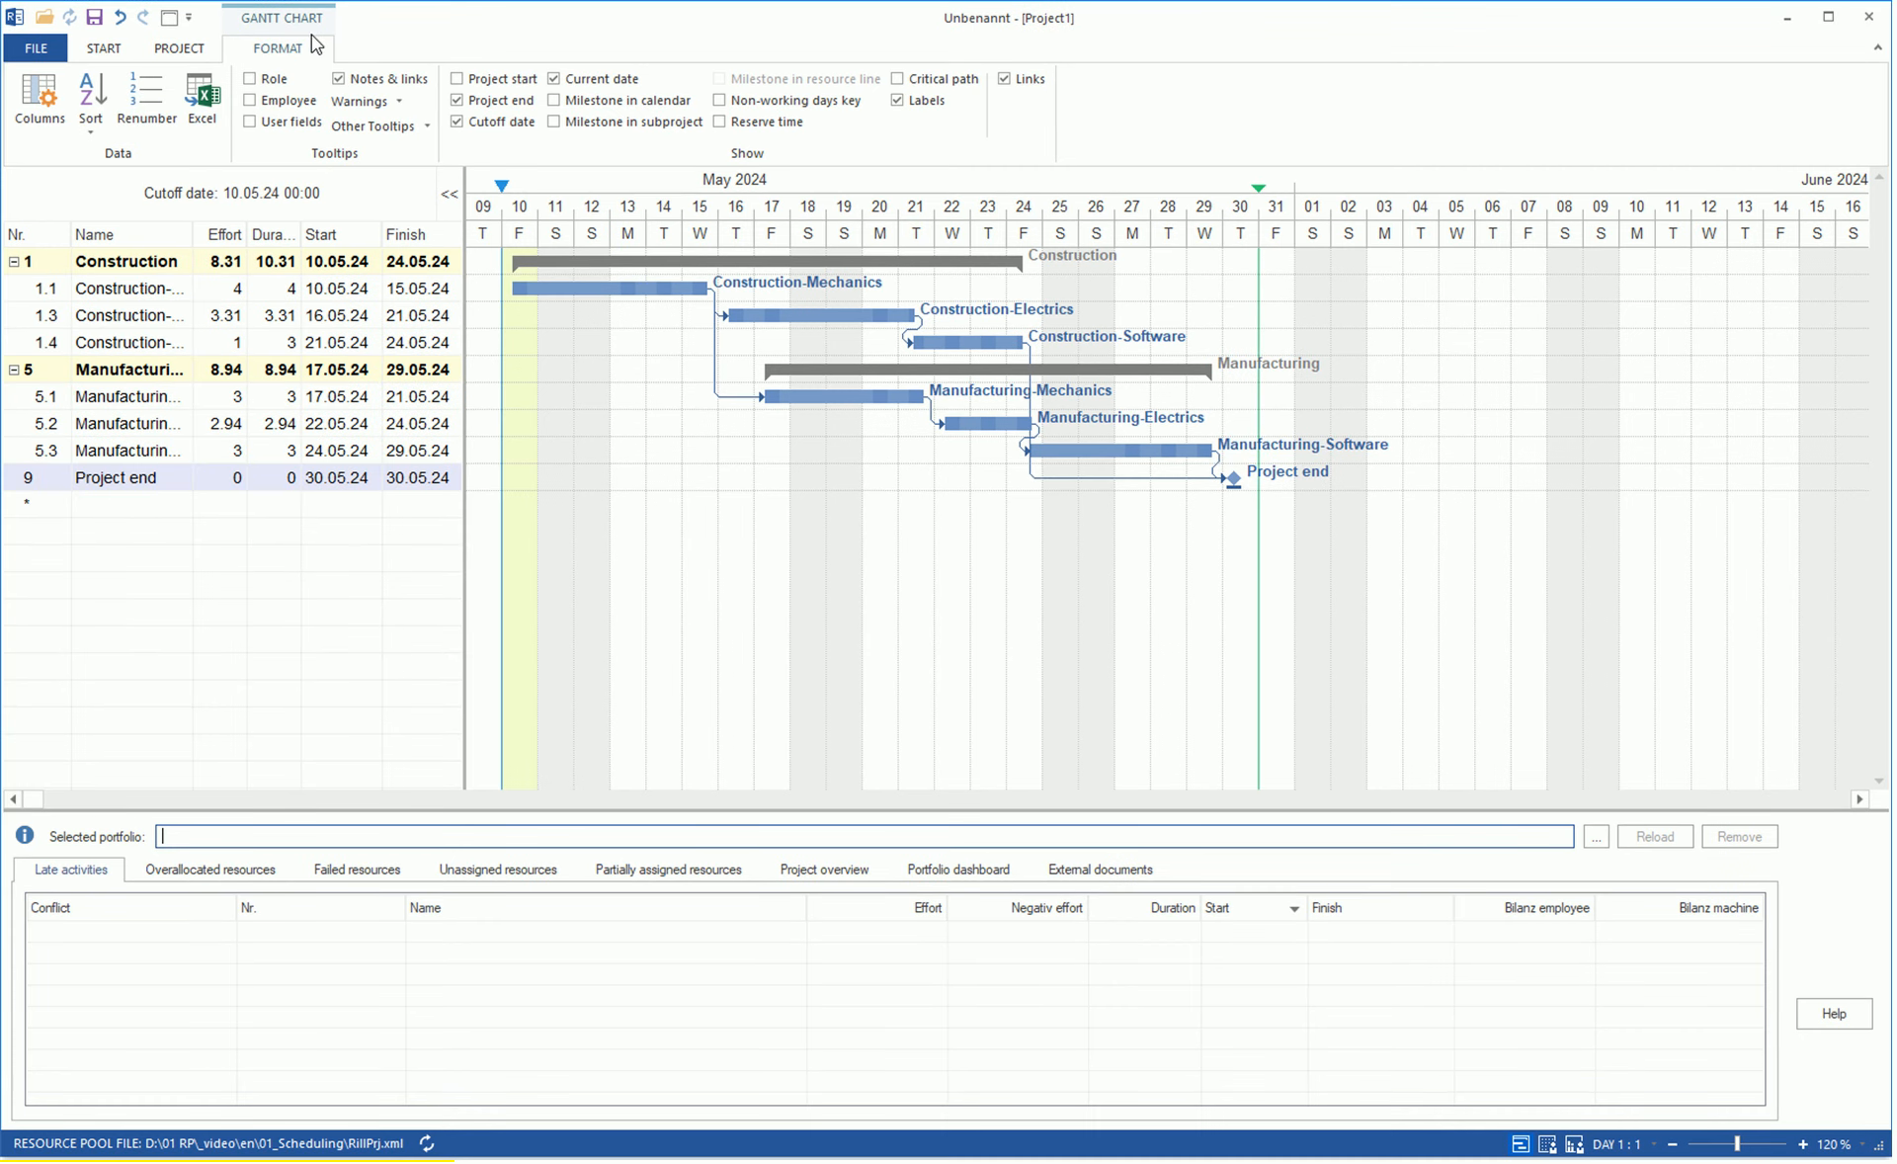
Show the critical path and reserve time in the Gantt chart and hide the activity labels.
click(898, 83)
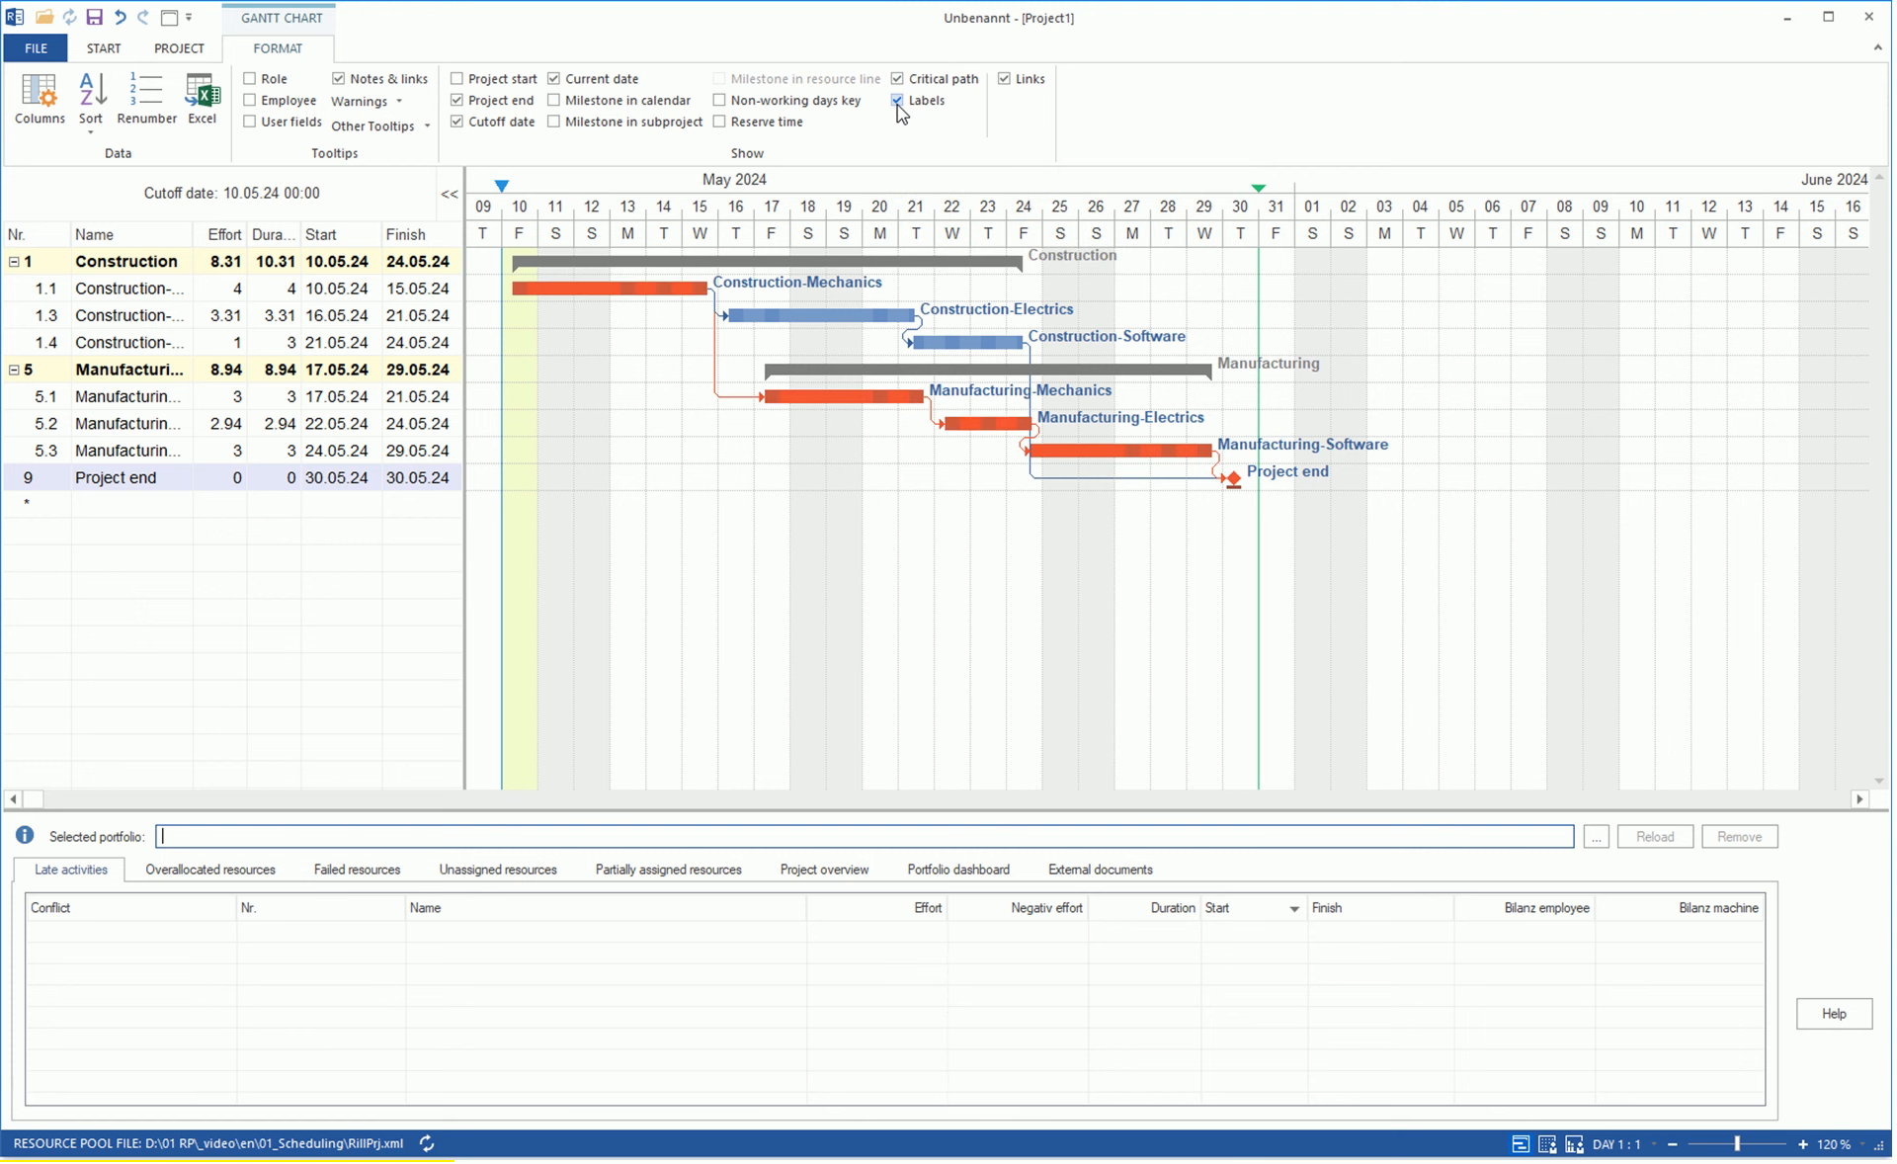
click(897, 101)
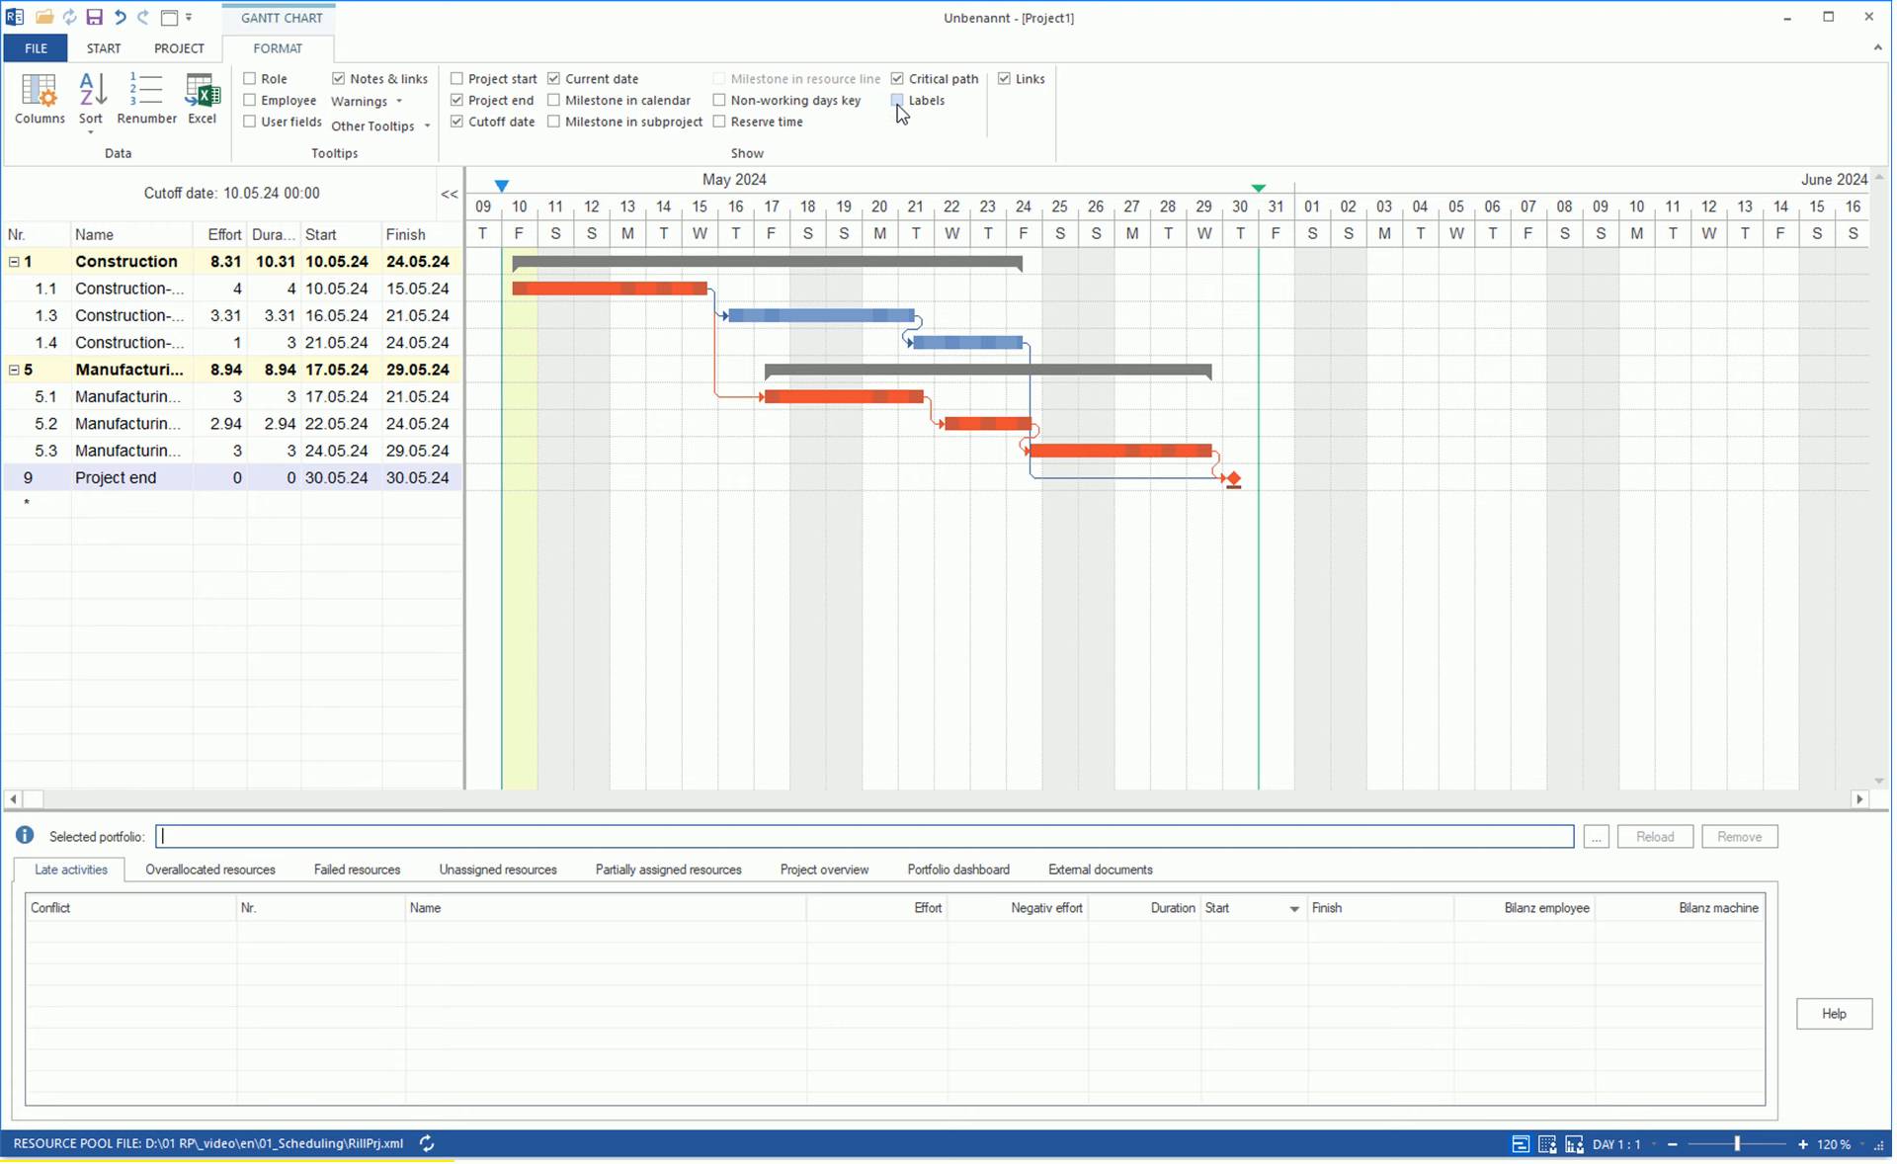
click(719, 124)
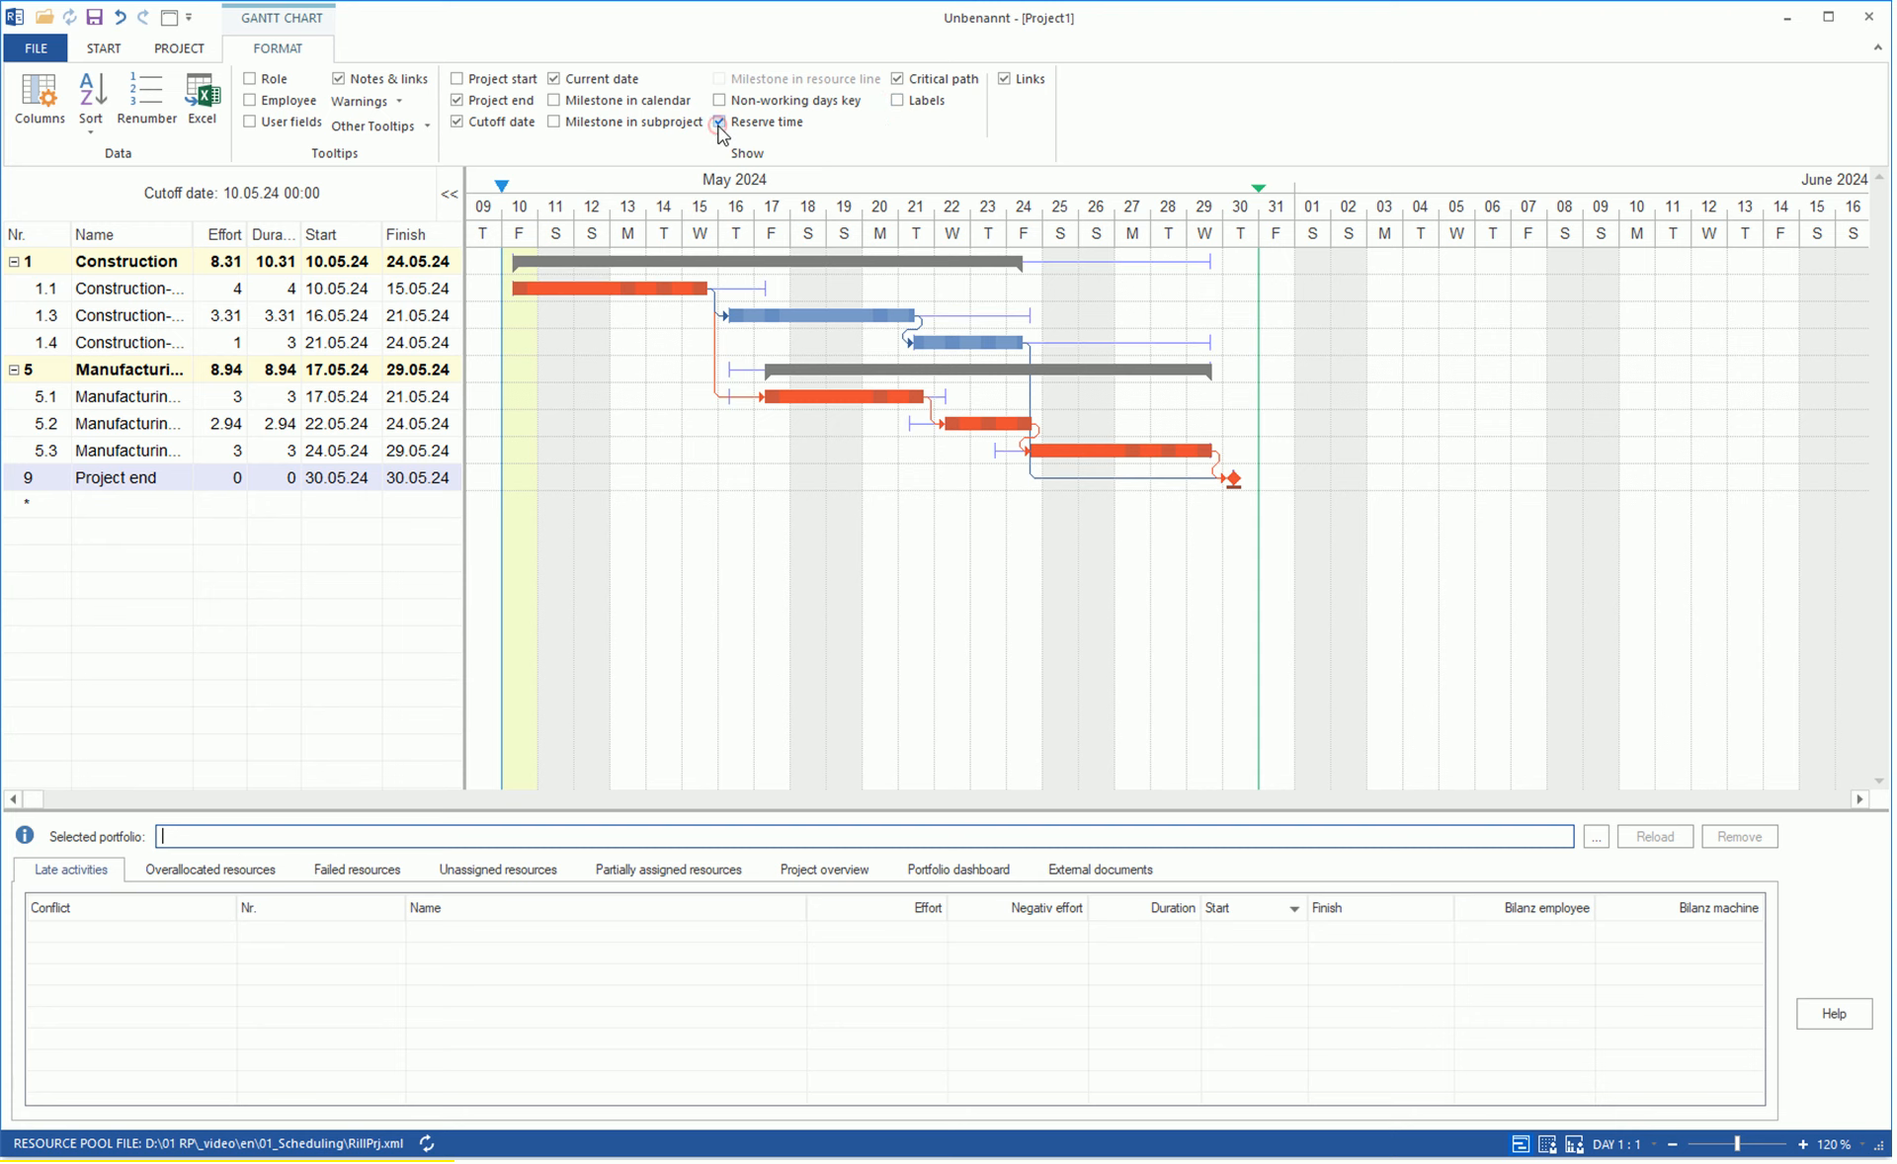
Remove the fixed date setting from the Project end milestone.
click(1233, 478)
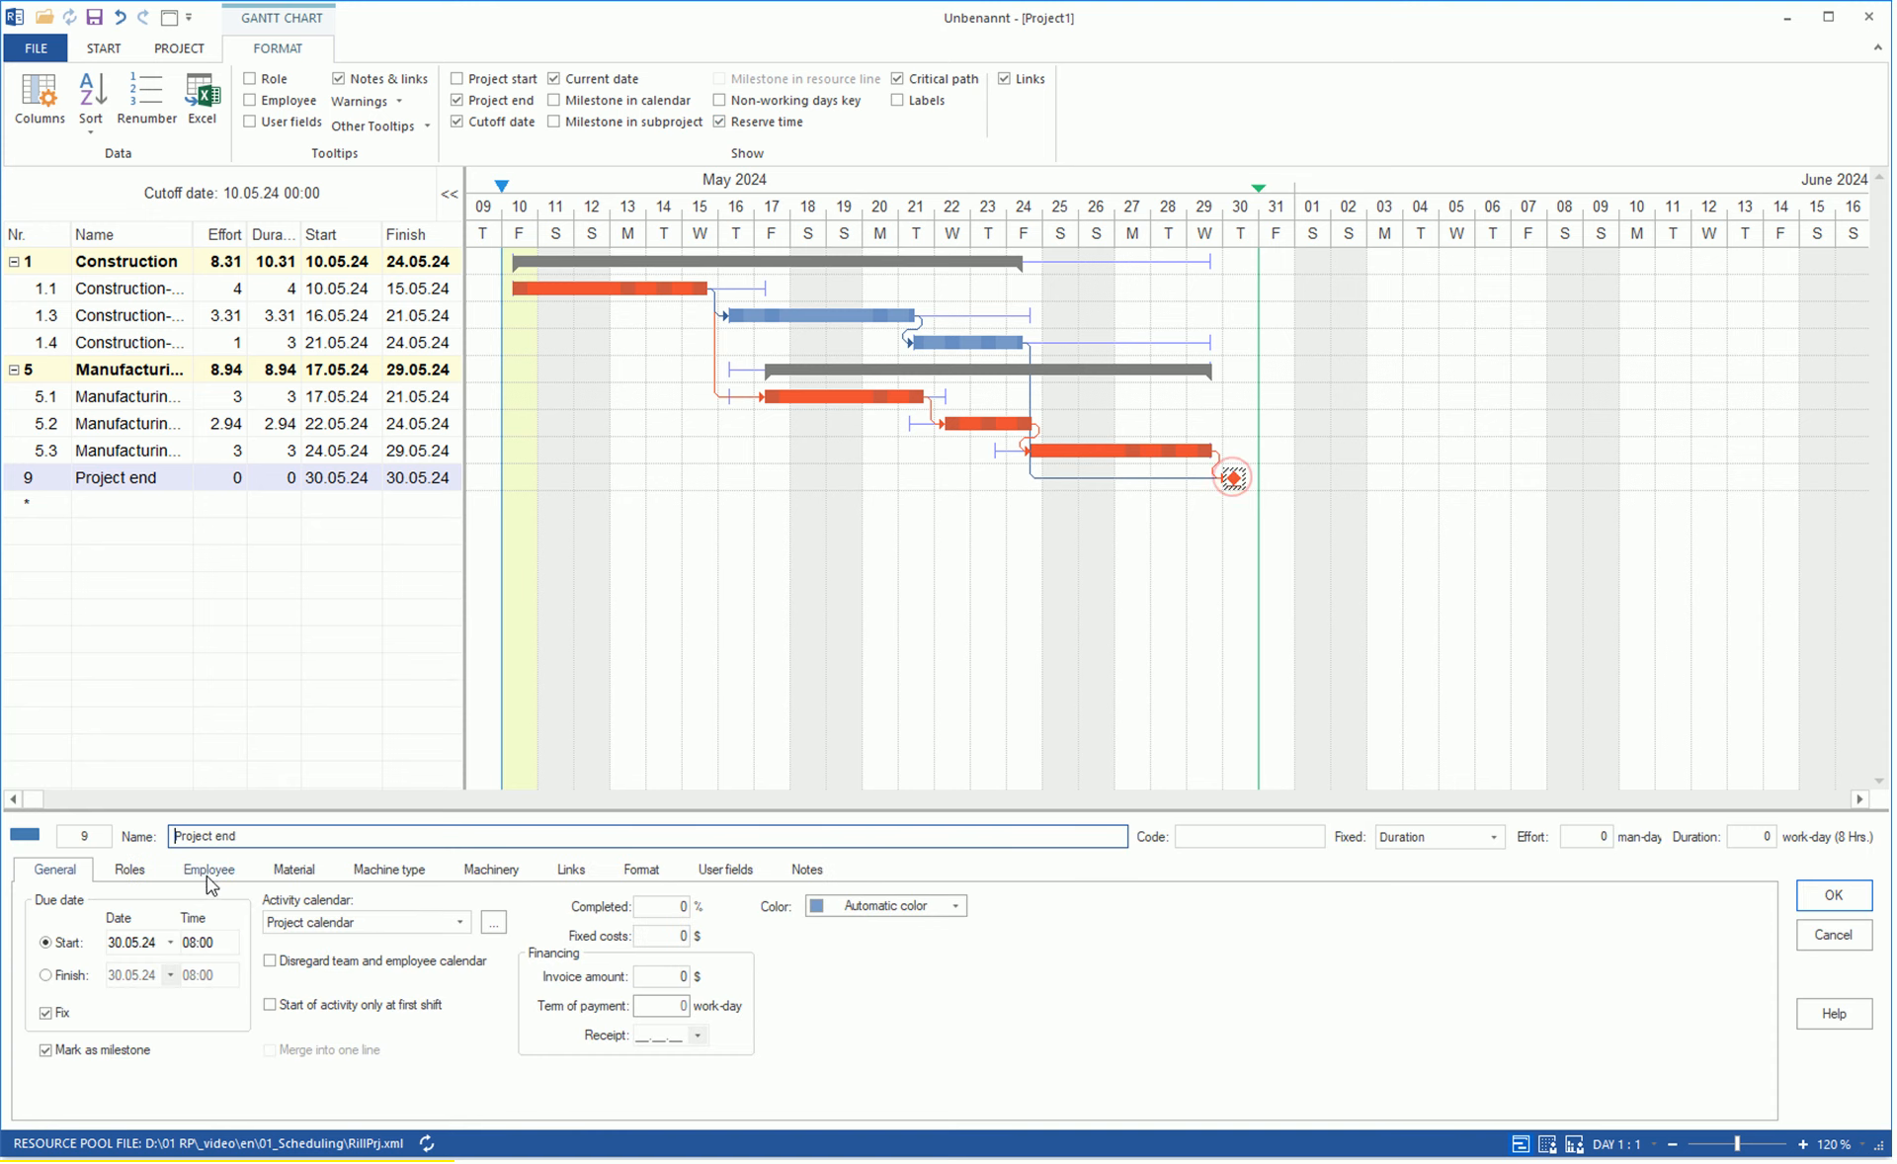
click(43, 1014)
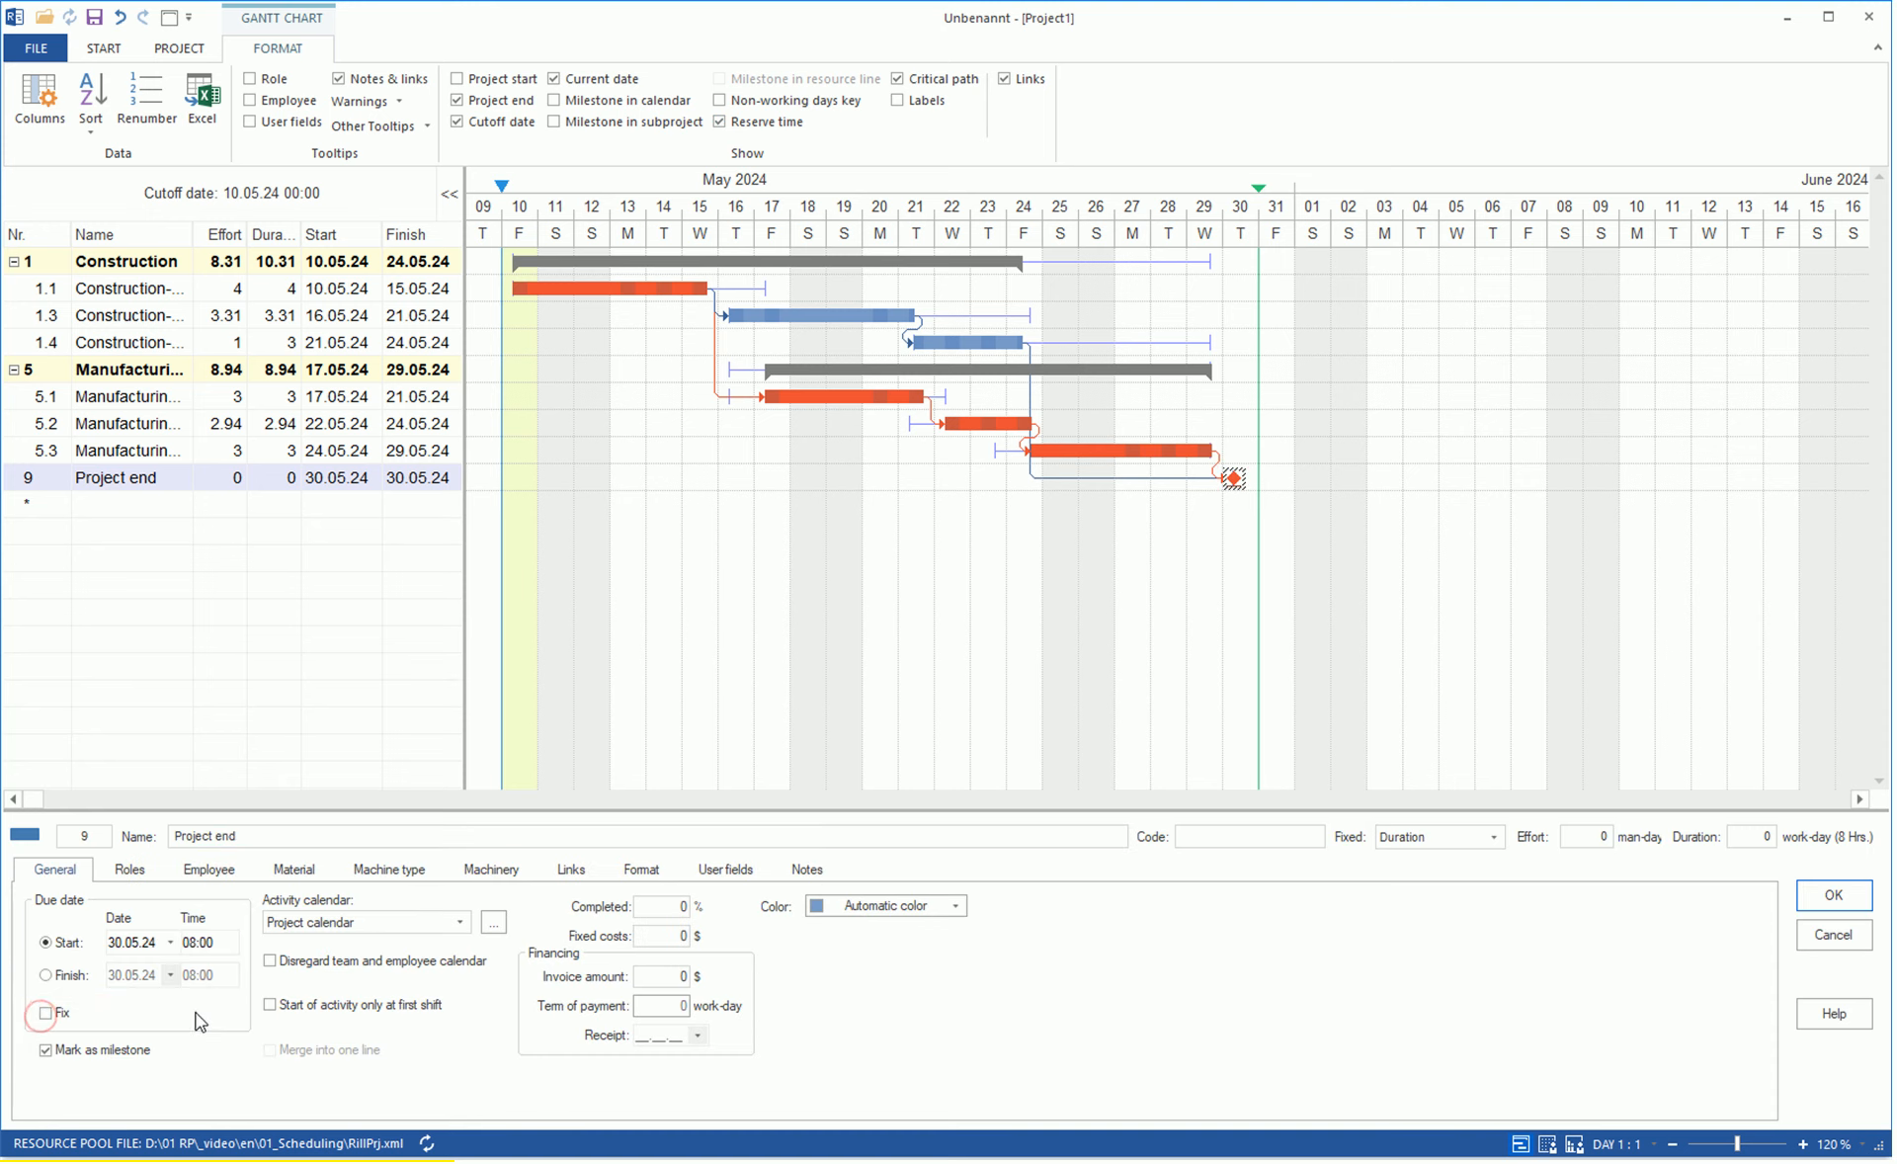
click(1833, 895)
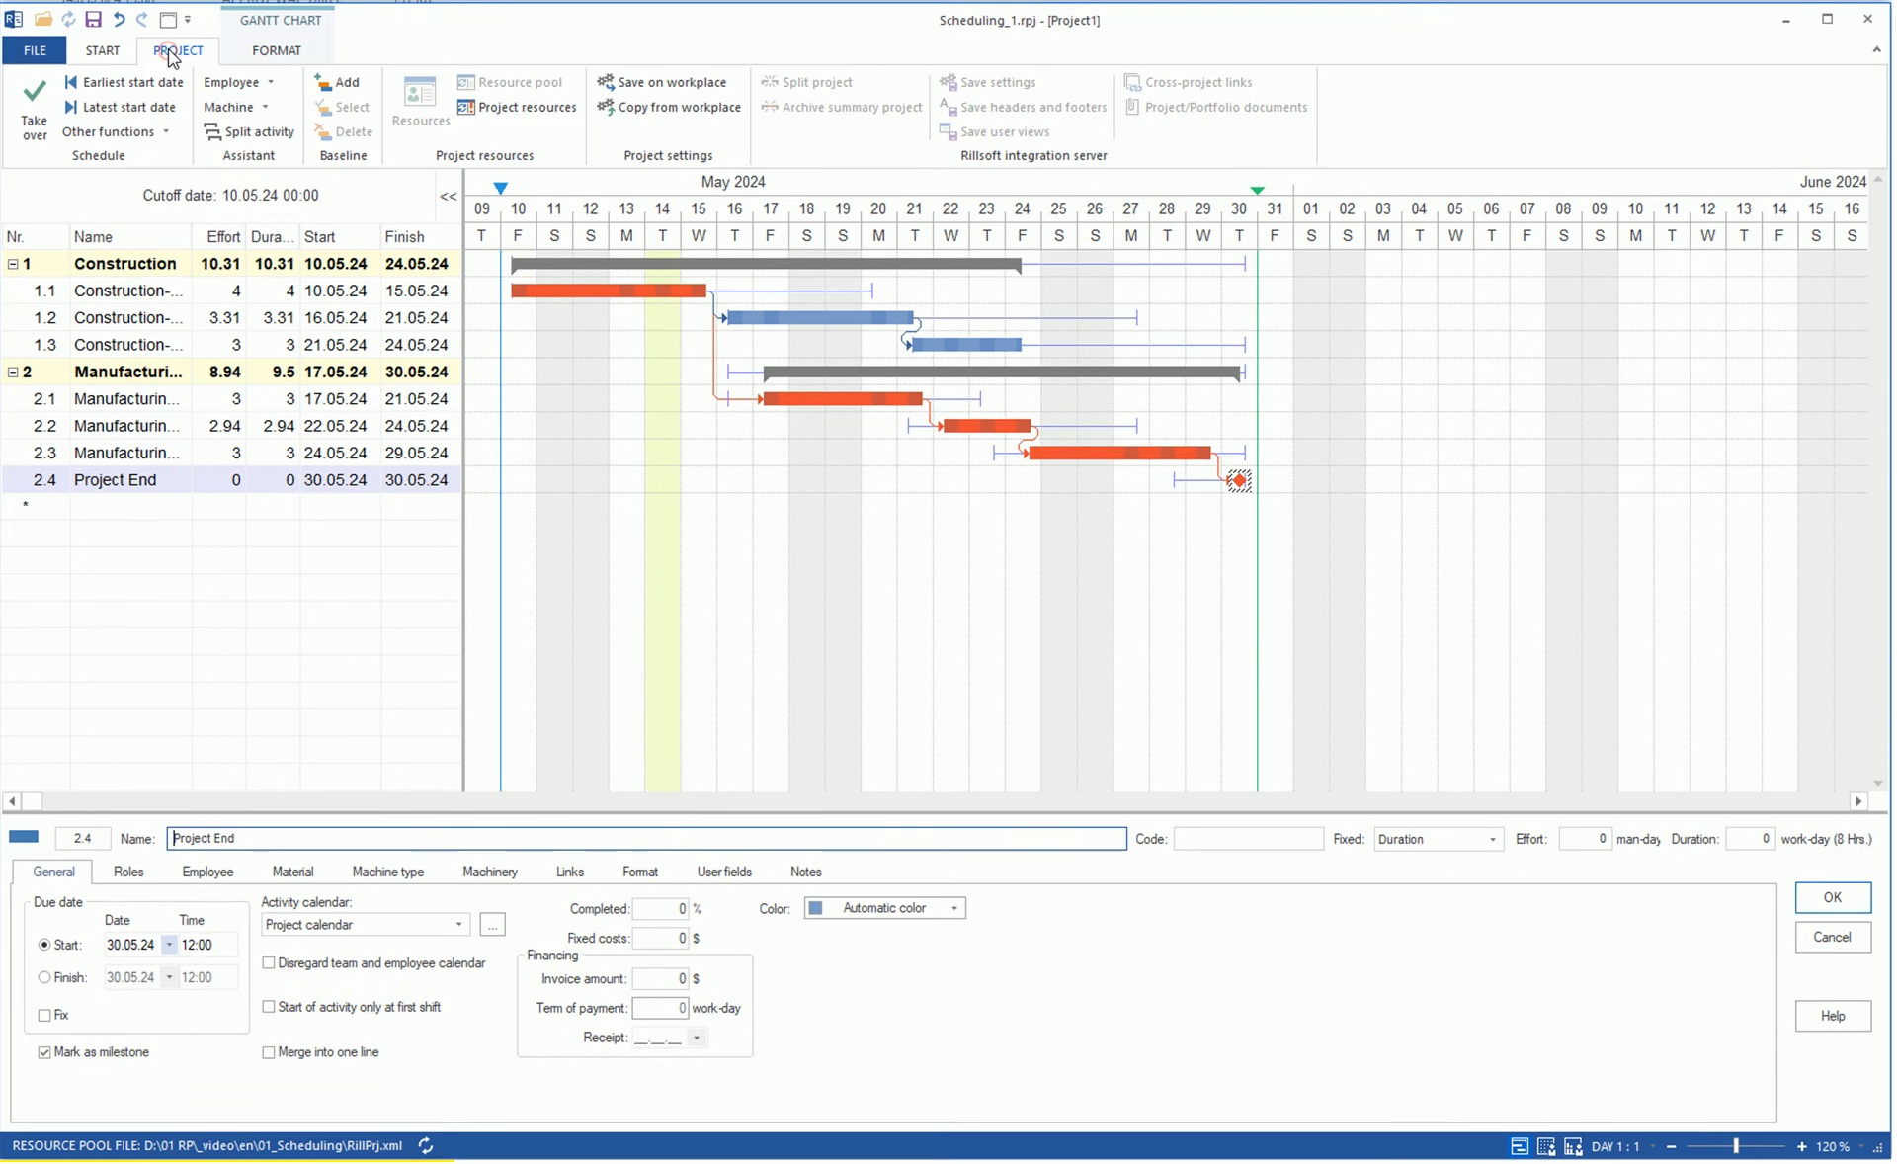
Reschedule the activities to their earliest start dates and back to their latest start dates.
click(133, 83)
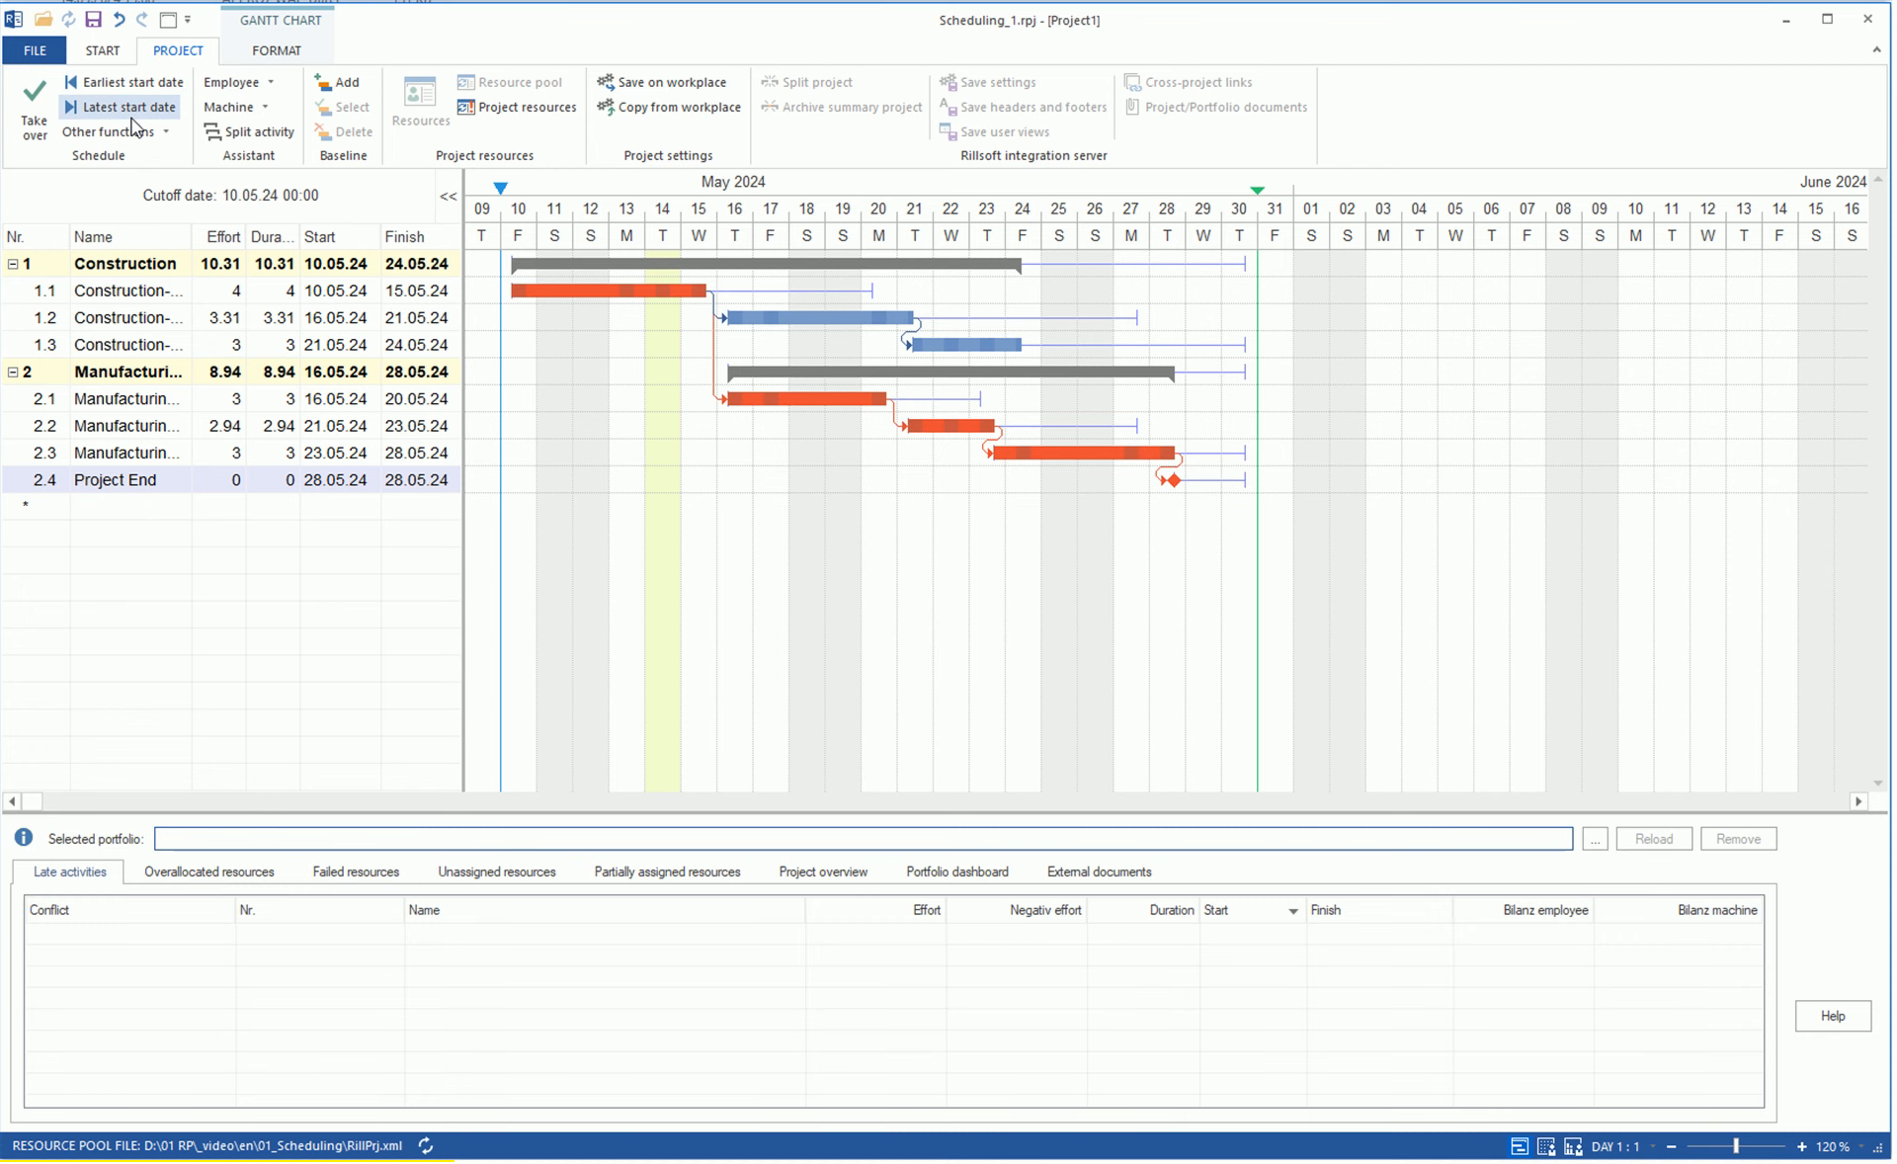
click(132, 109)
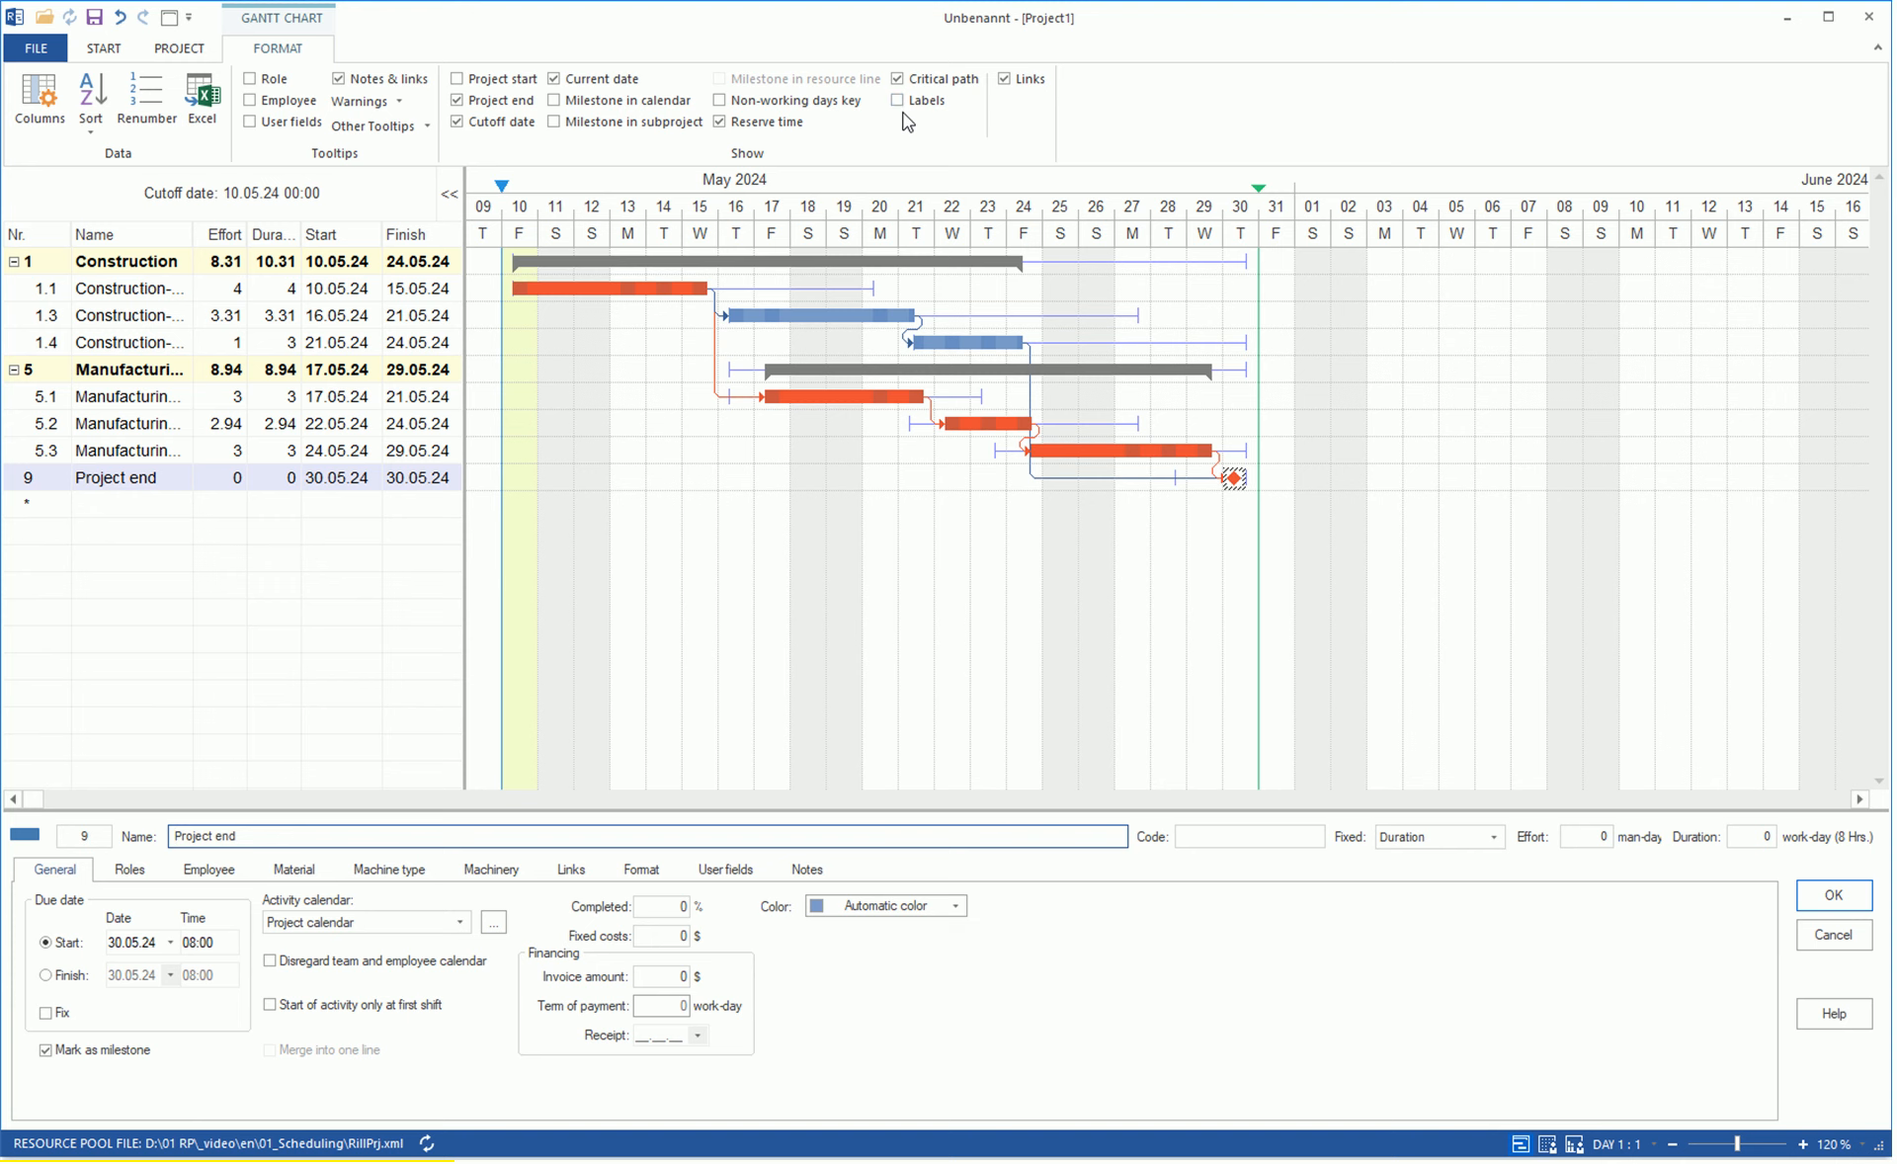
Hide the critical path and reserve time and show the activity labels again.
click(897, 80)
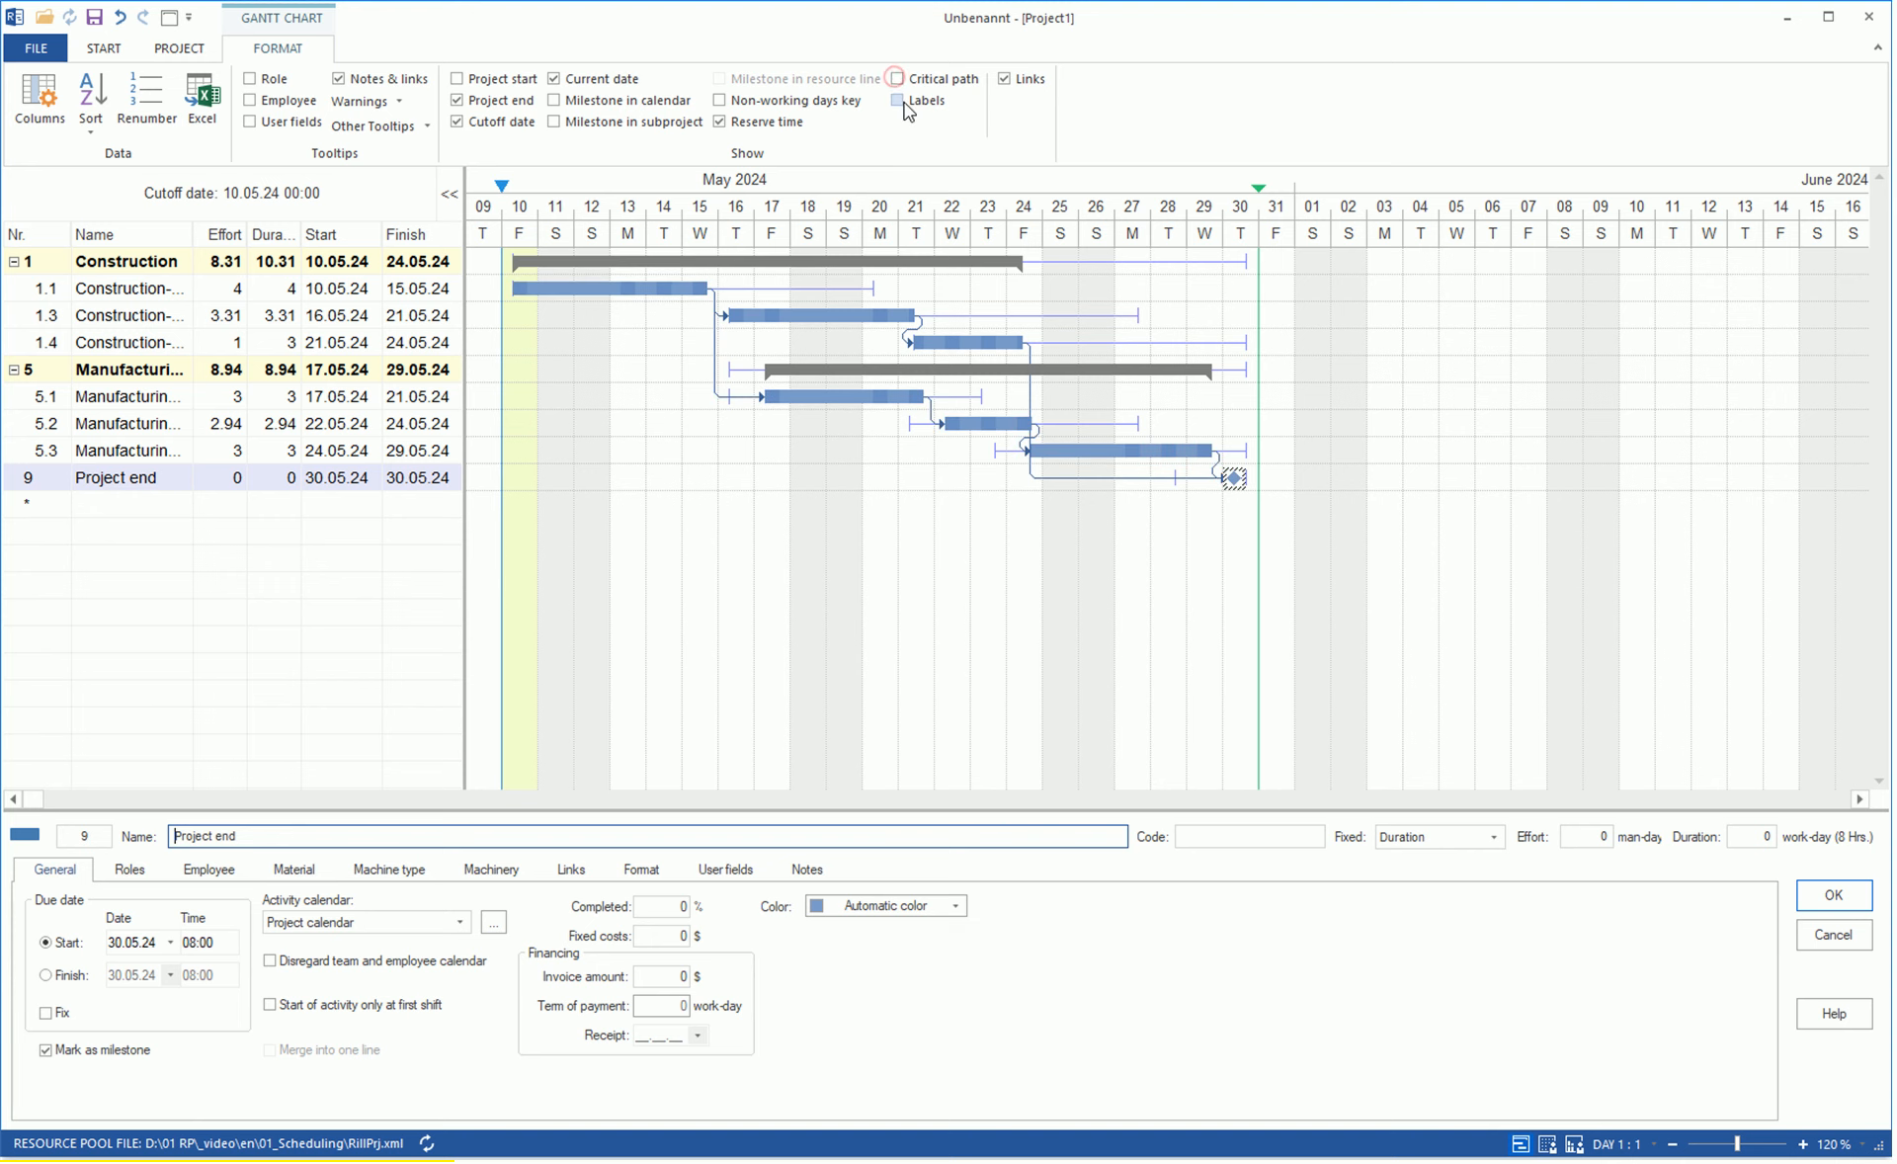
click(895, 99)
click(719, 120)
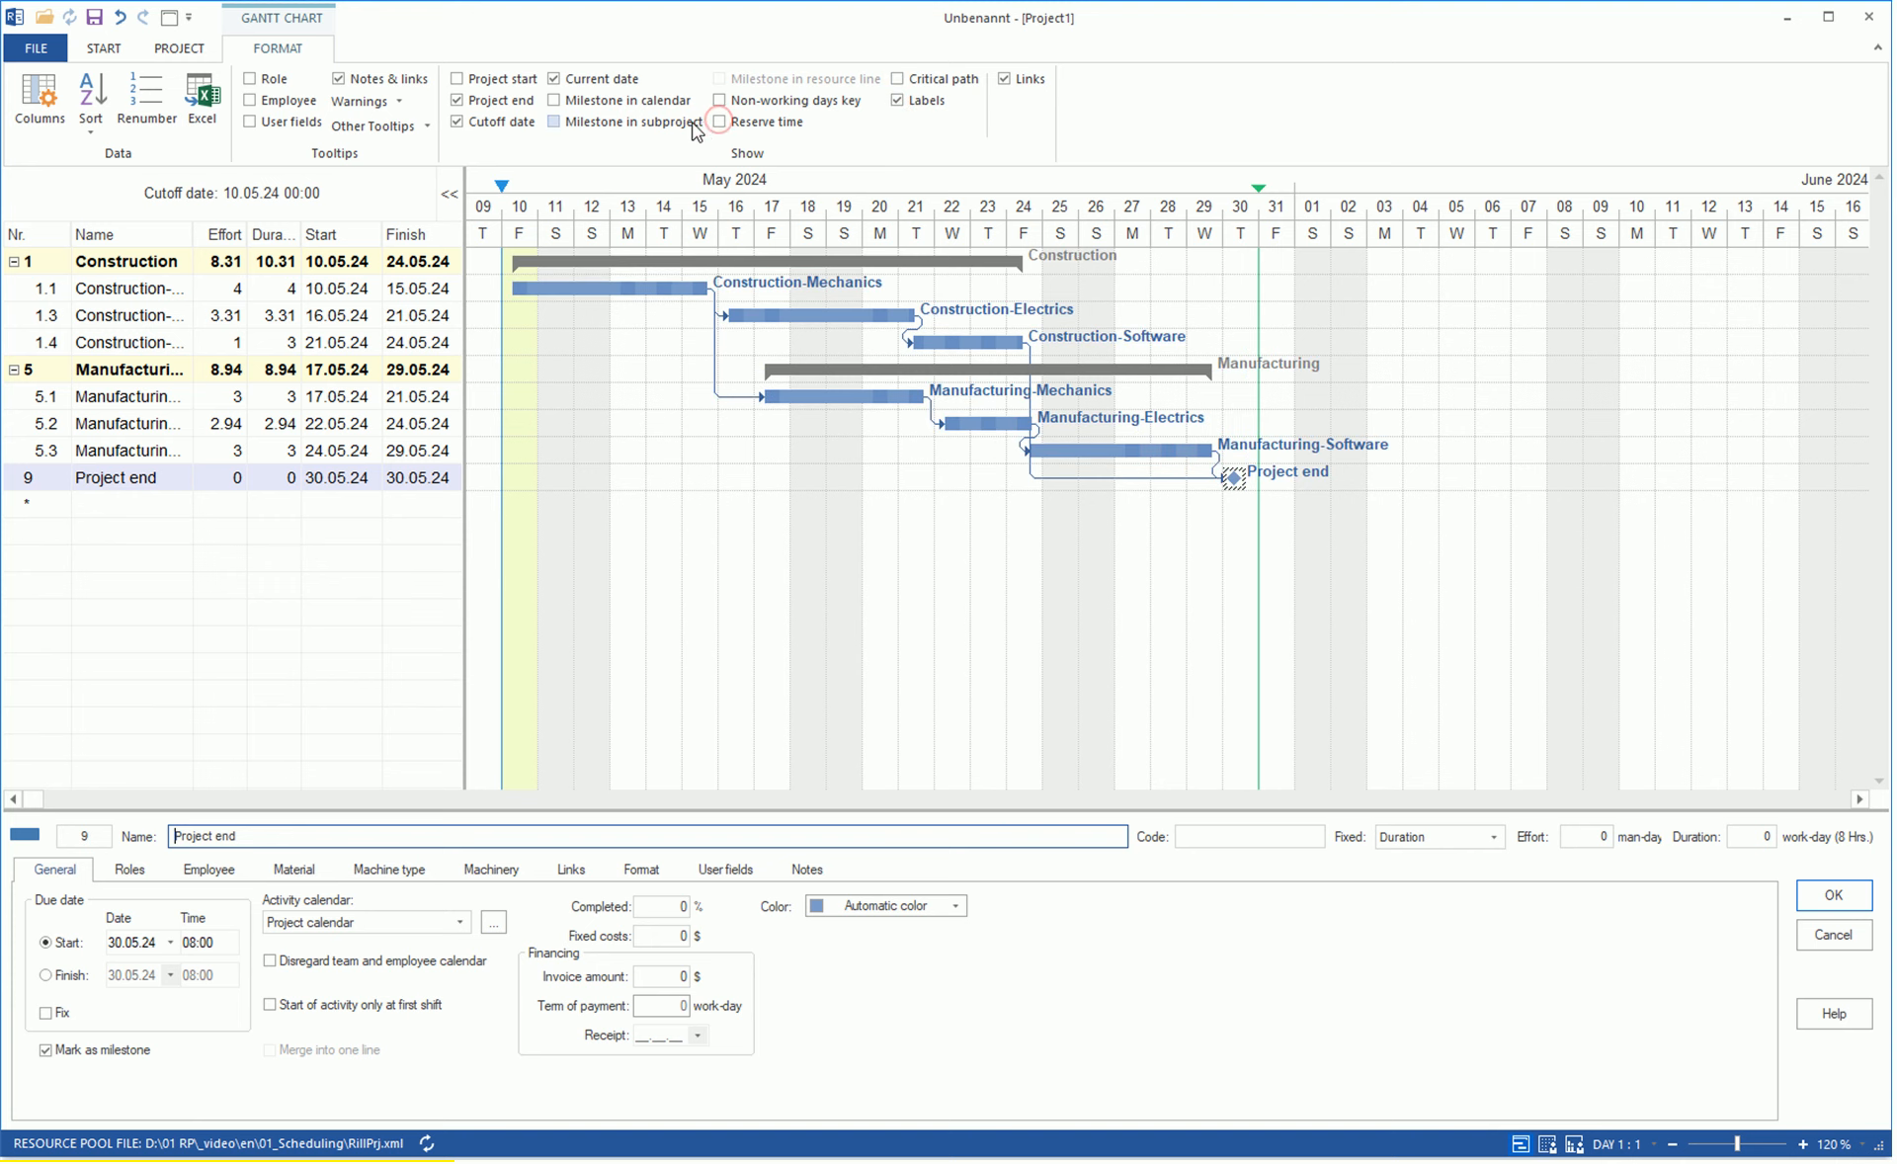
Switch the chart's timescale to WEEK 1 : 3 and back to DAY 1 : 1, and repeat the change by zooming out and in.
click(1622, 1145)
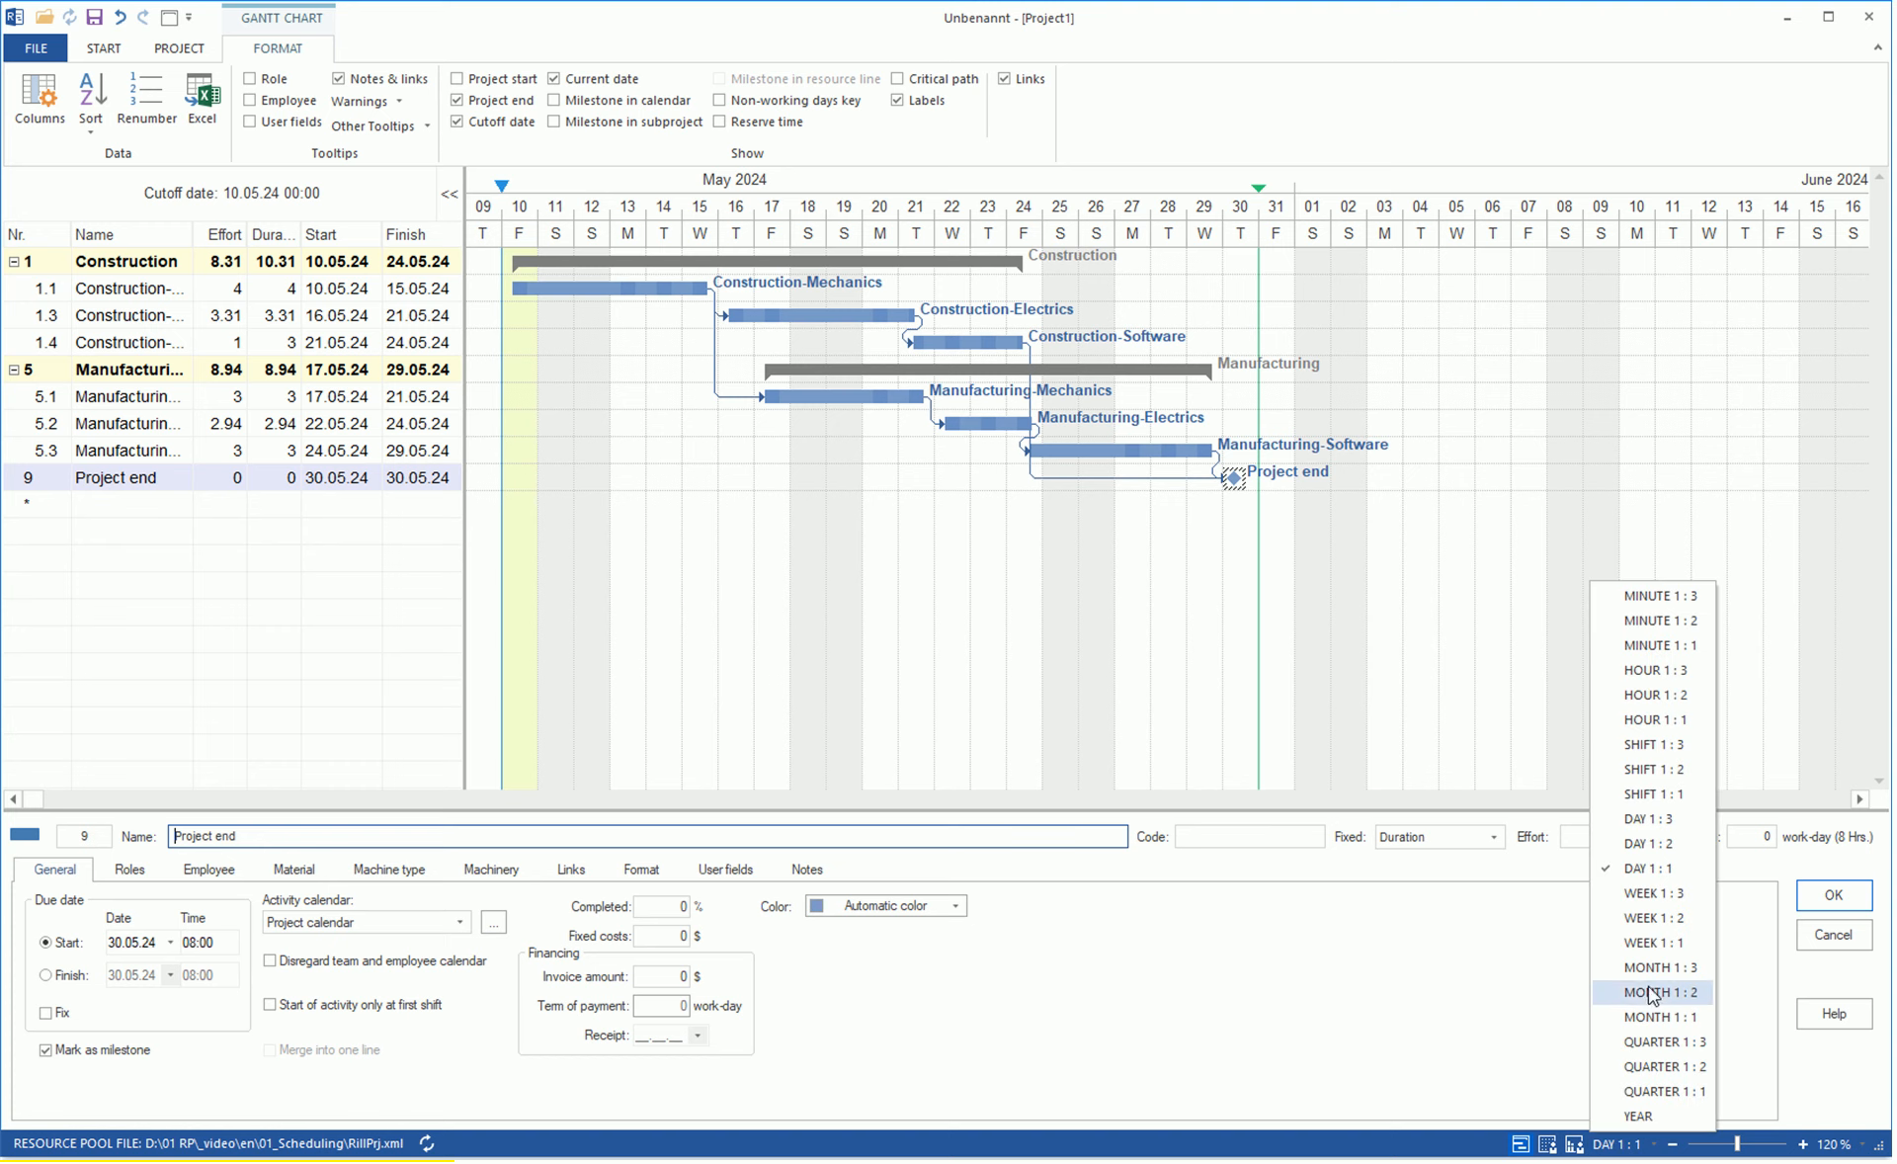
click(1626, 894)
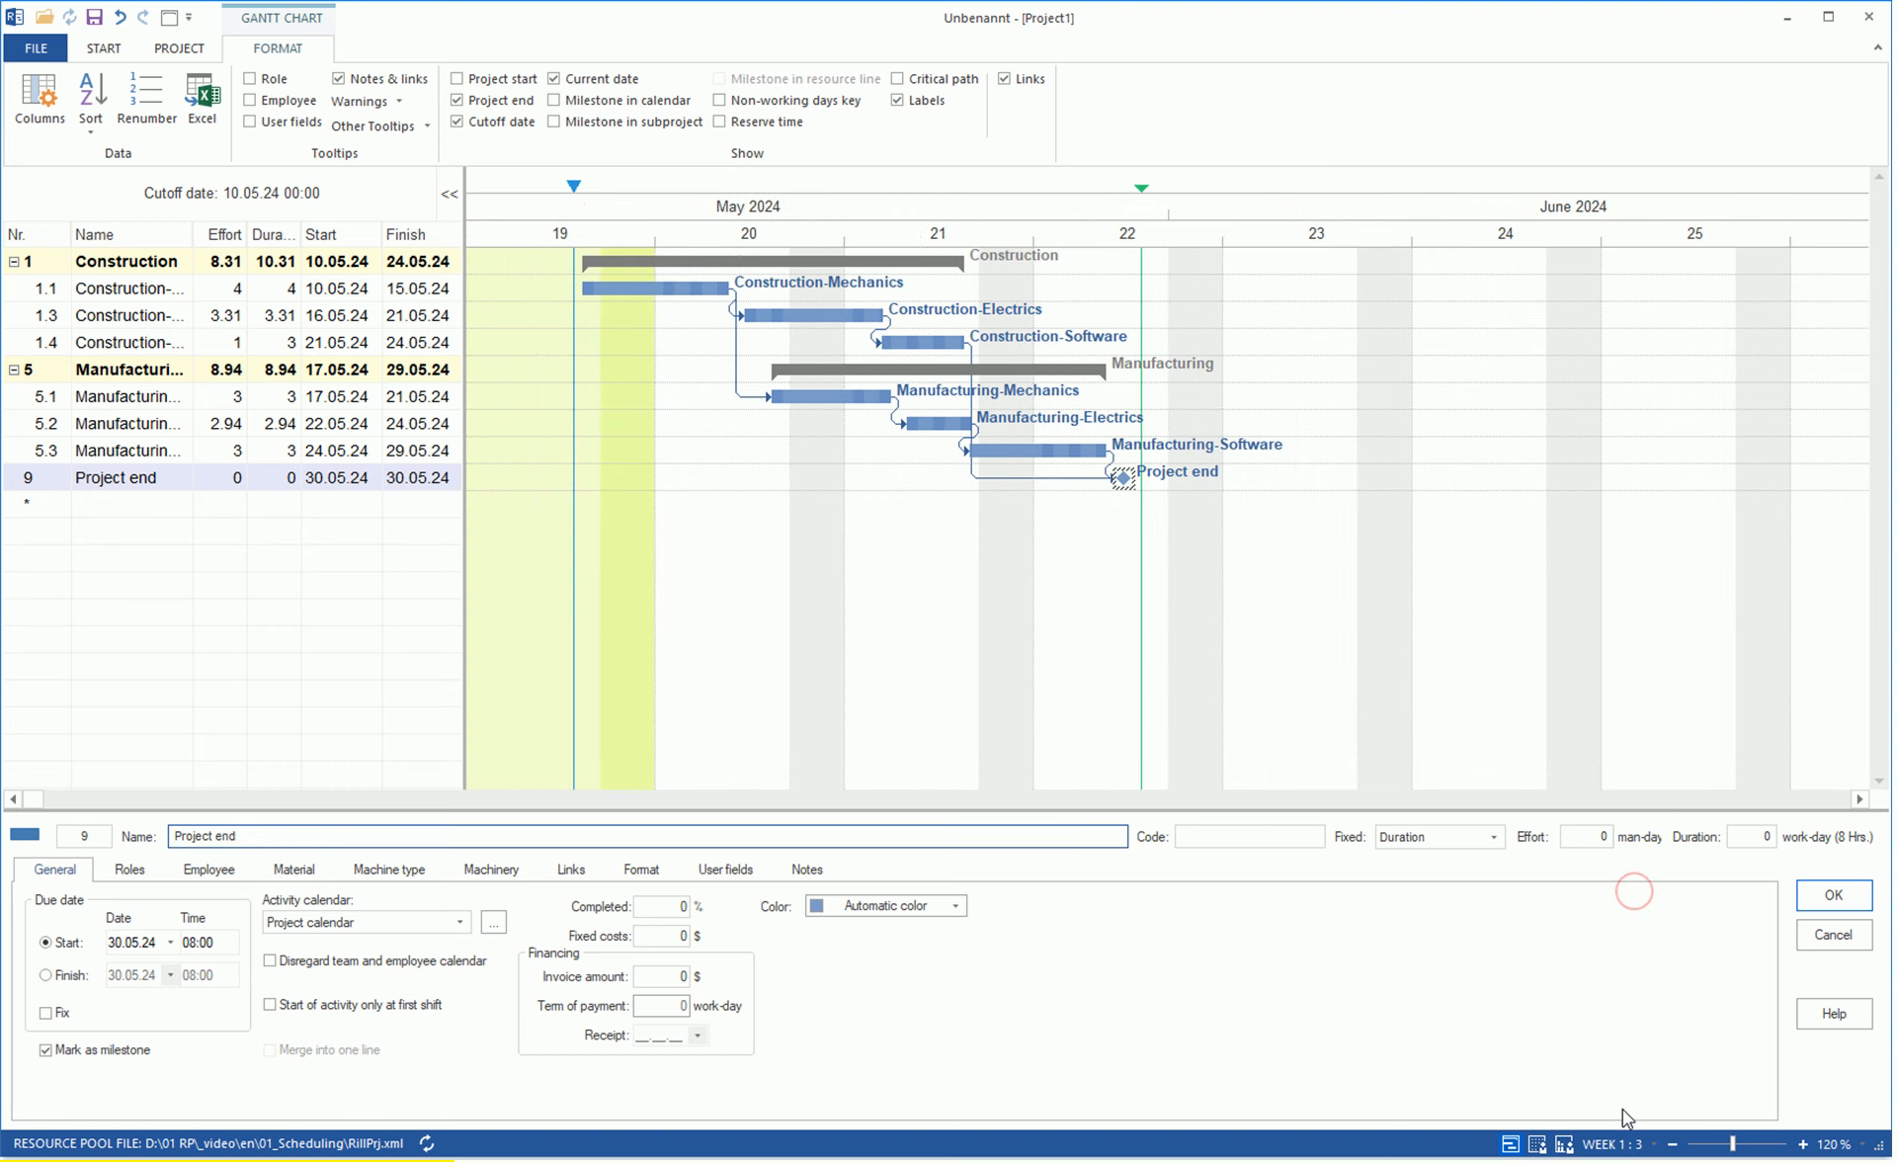
click(1620, 1146)
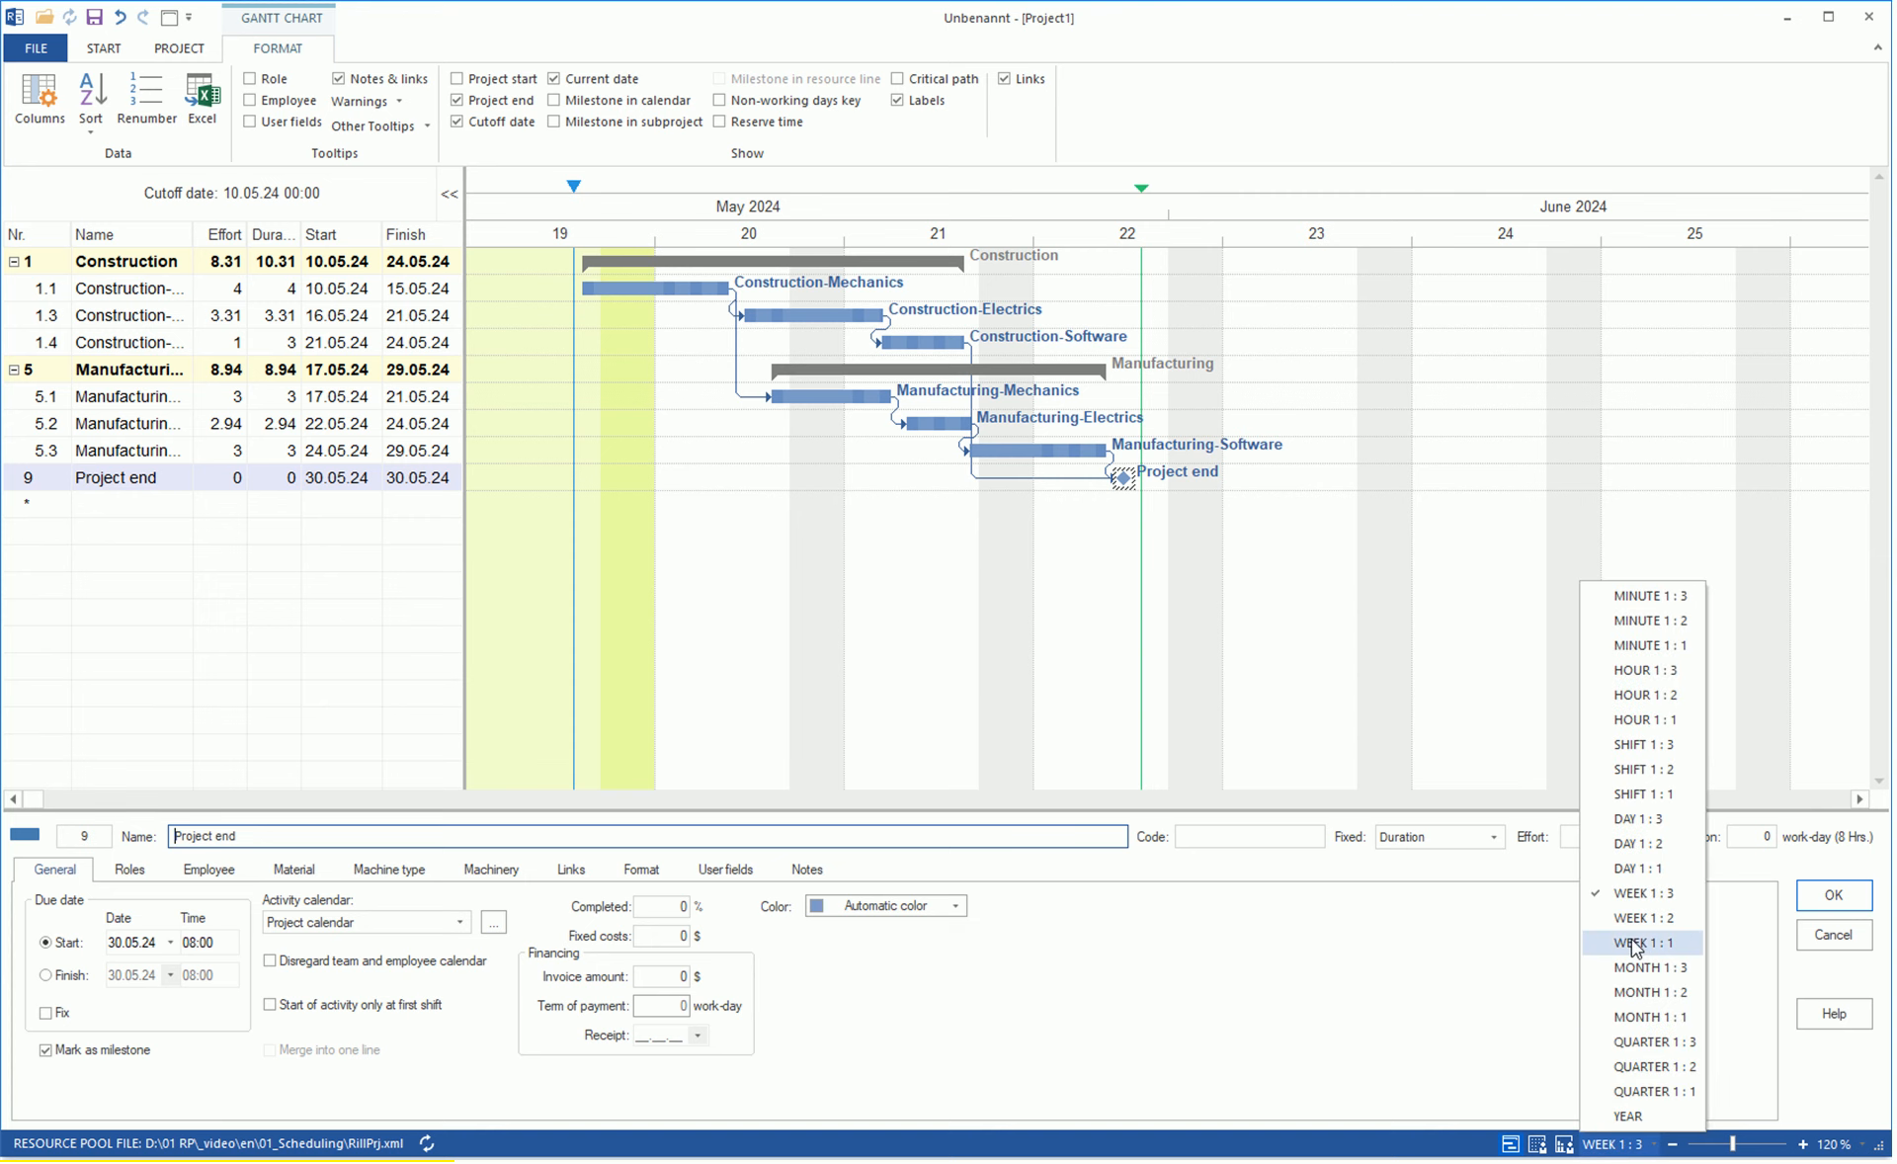
click(1622, 869)
click(1670, 1144)
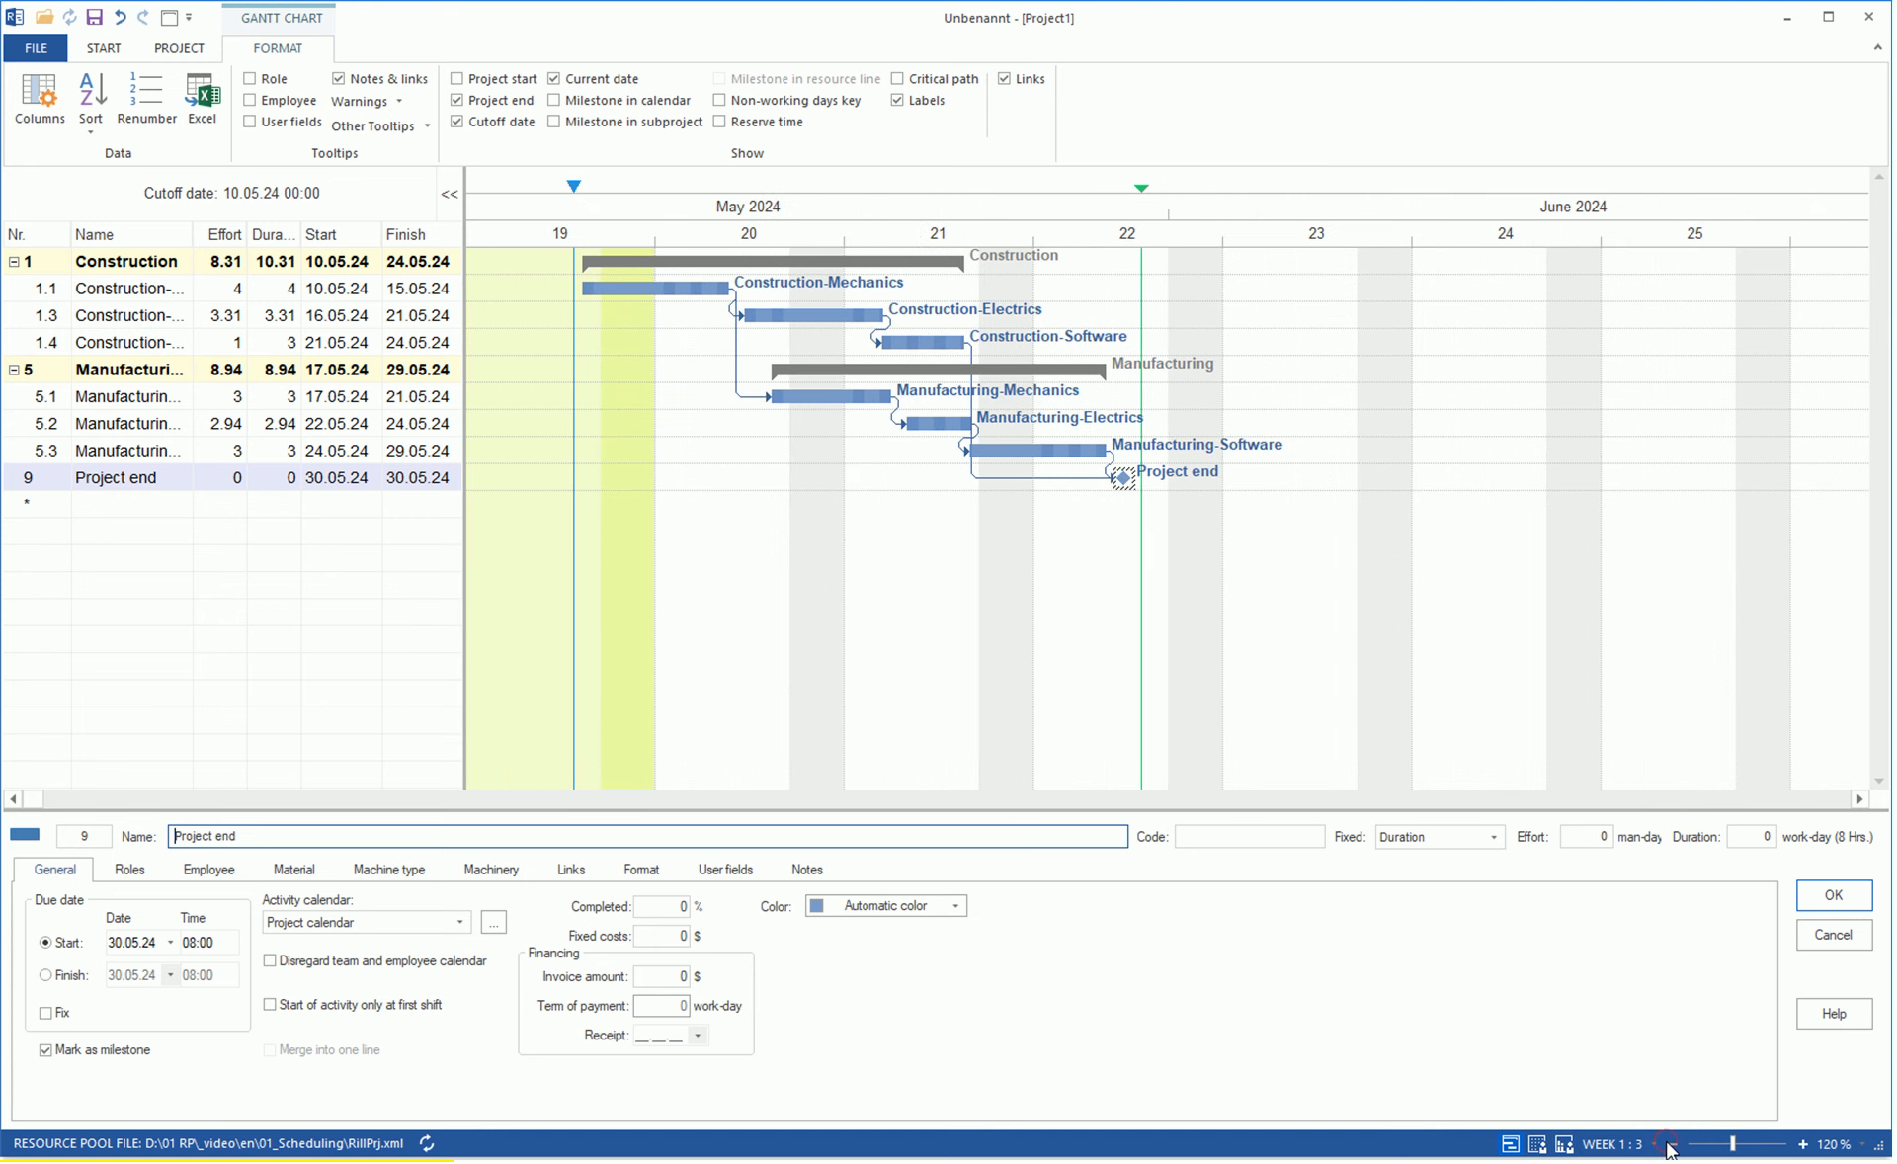
click(1804, 1146)
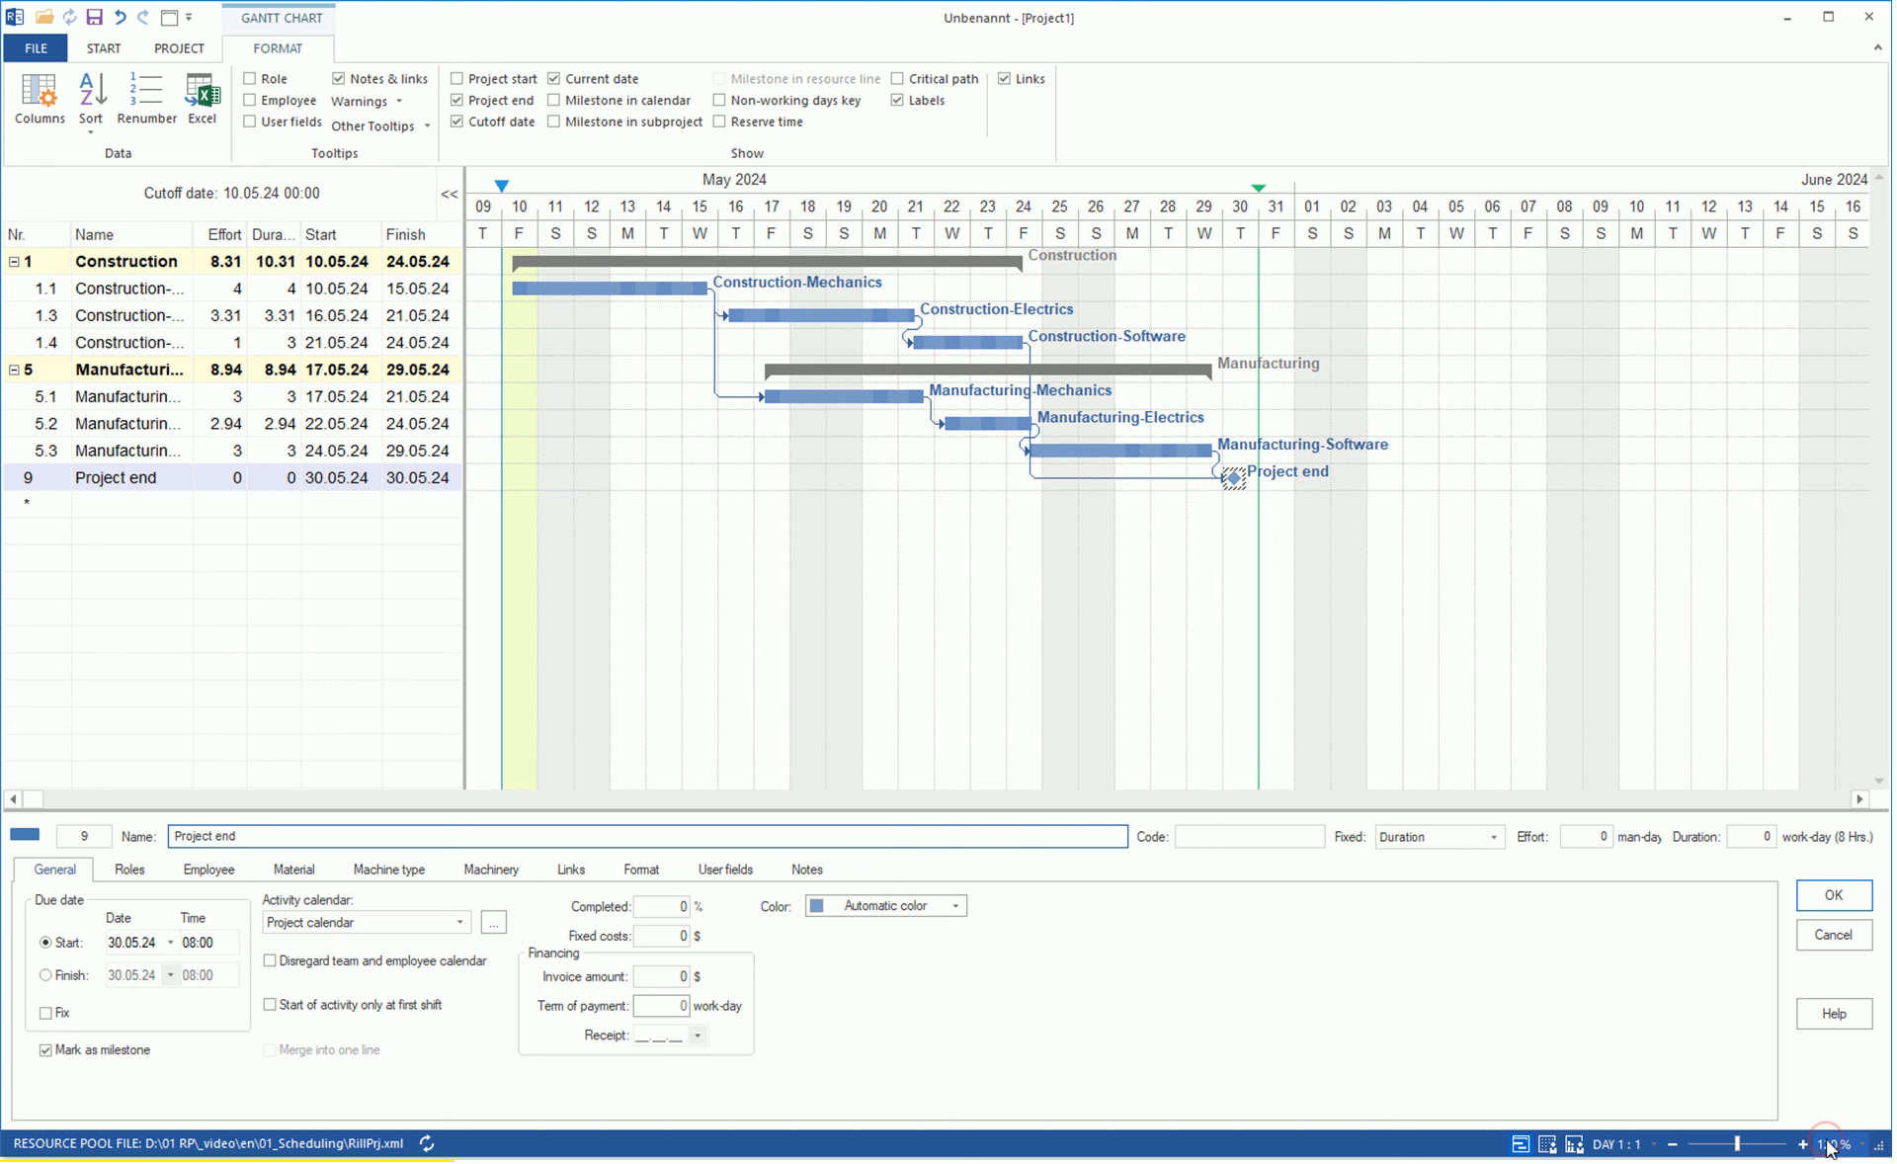
Zoom the Gantt chart in by 20% and back out by 20%.
click(1828, 1144)
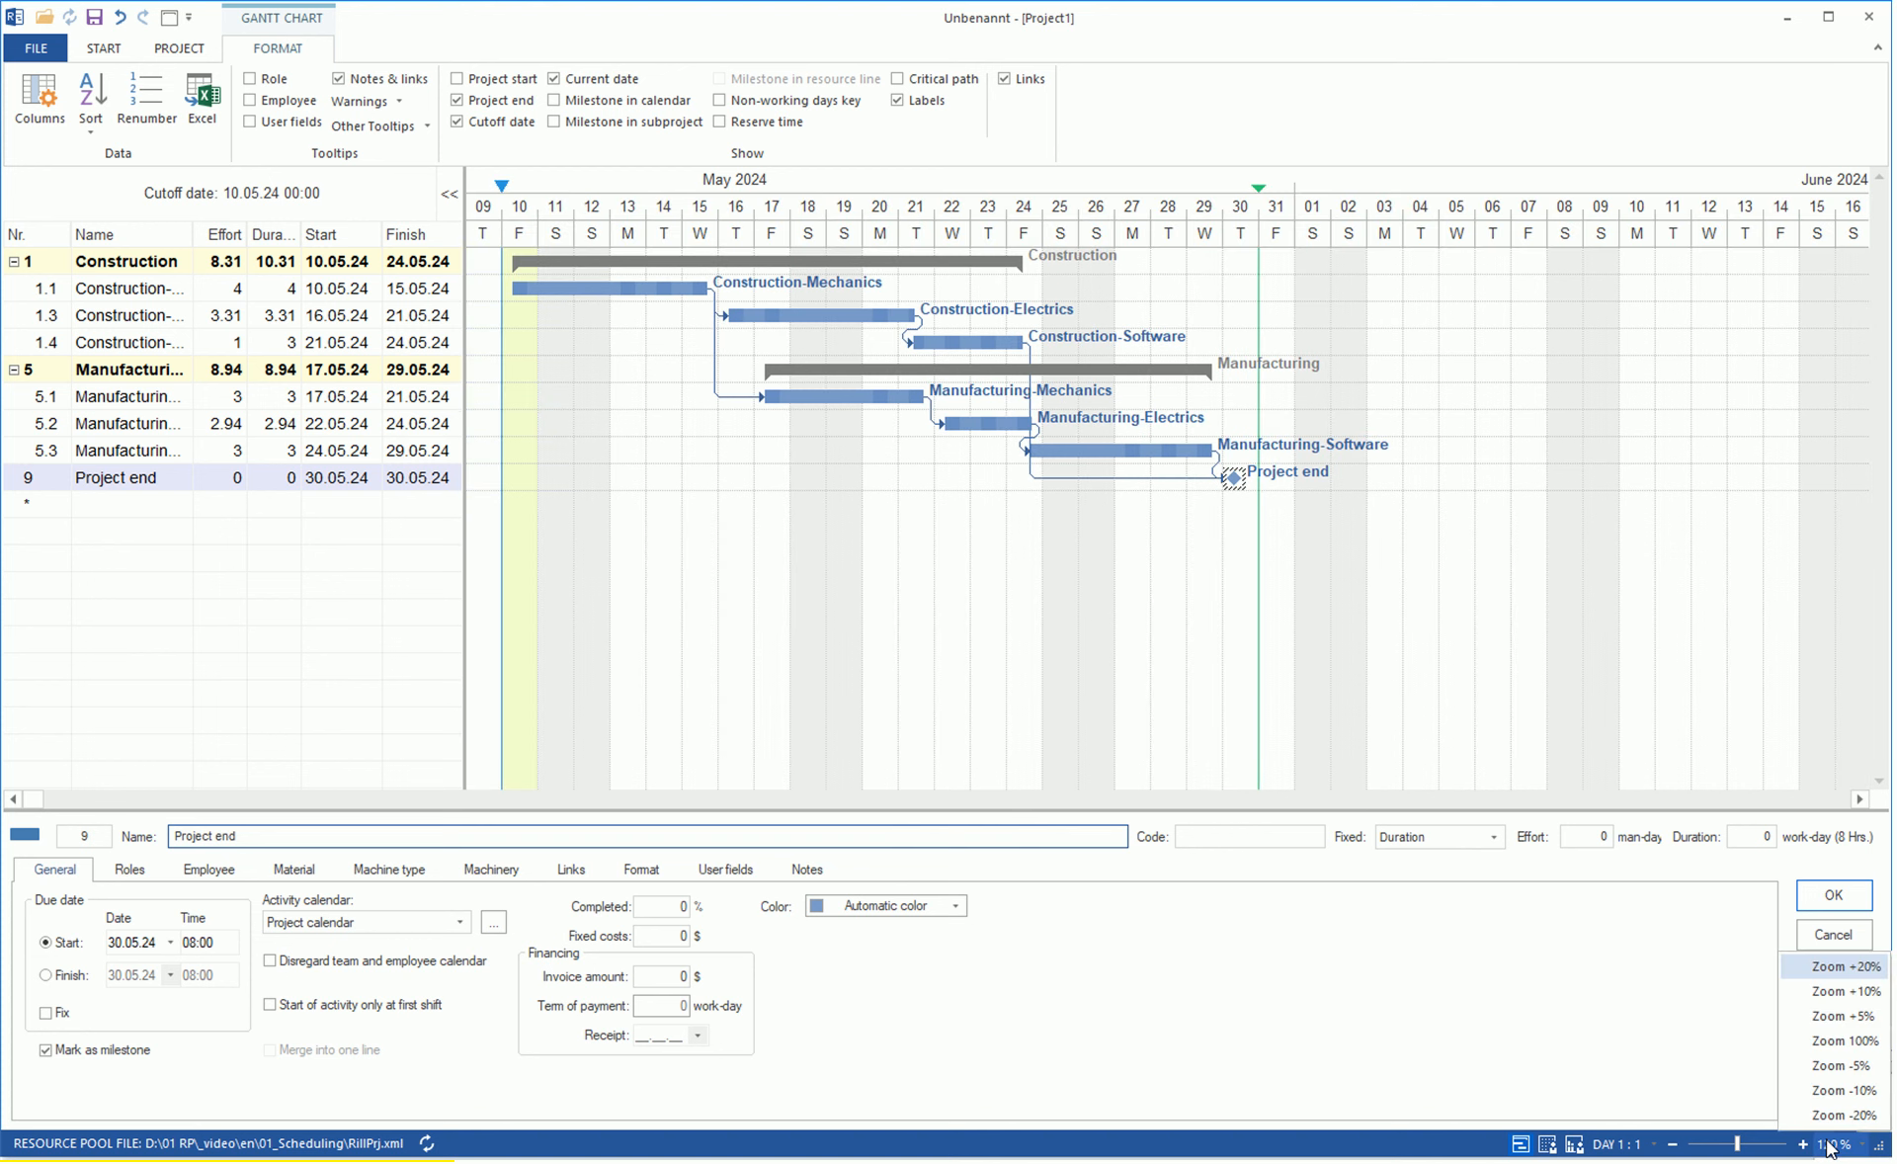
click(1843, 965)
click(1843, 1117)
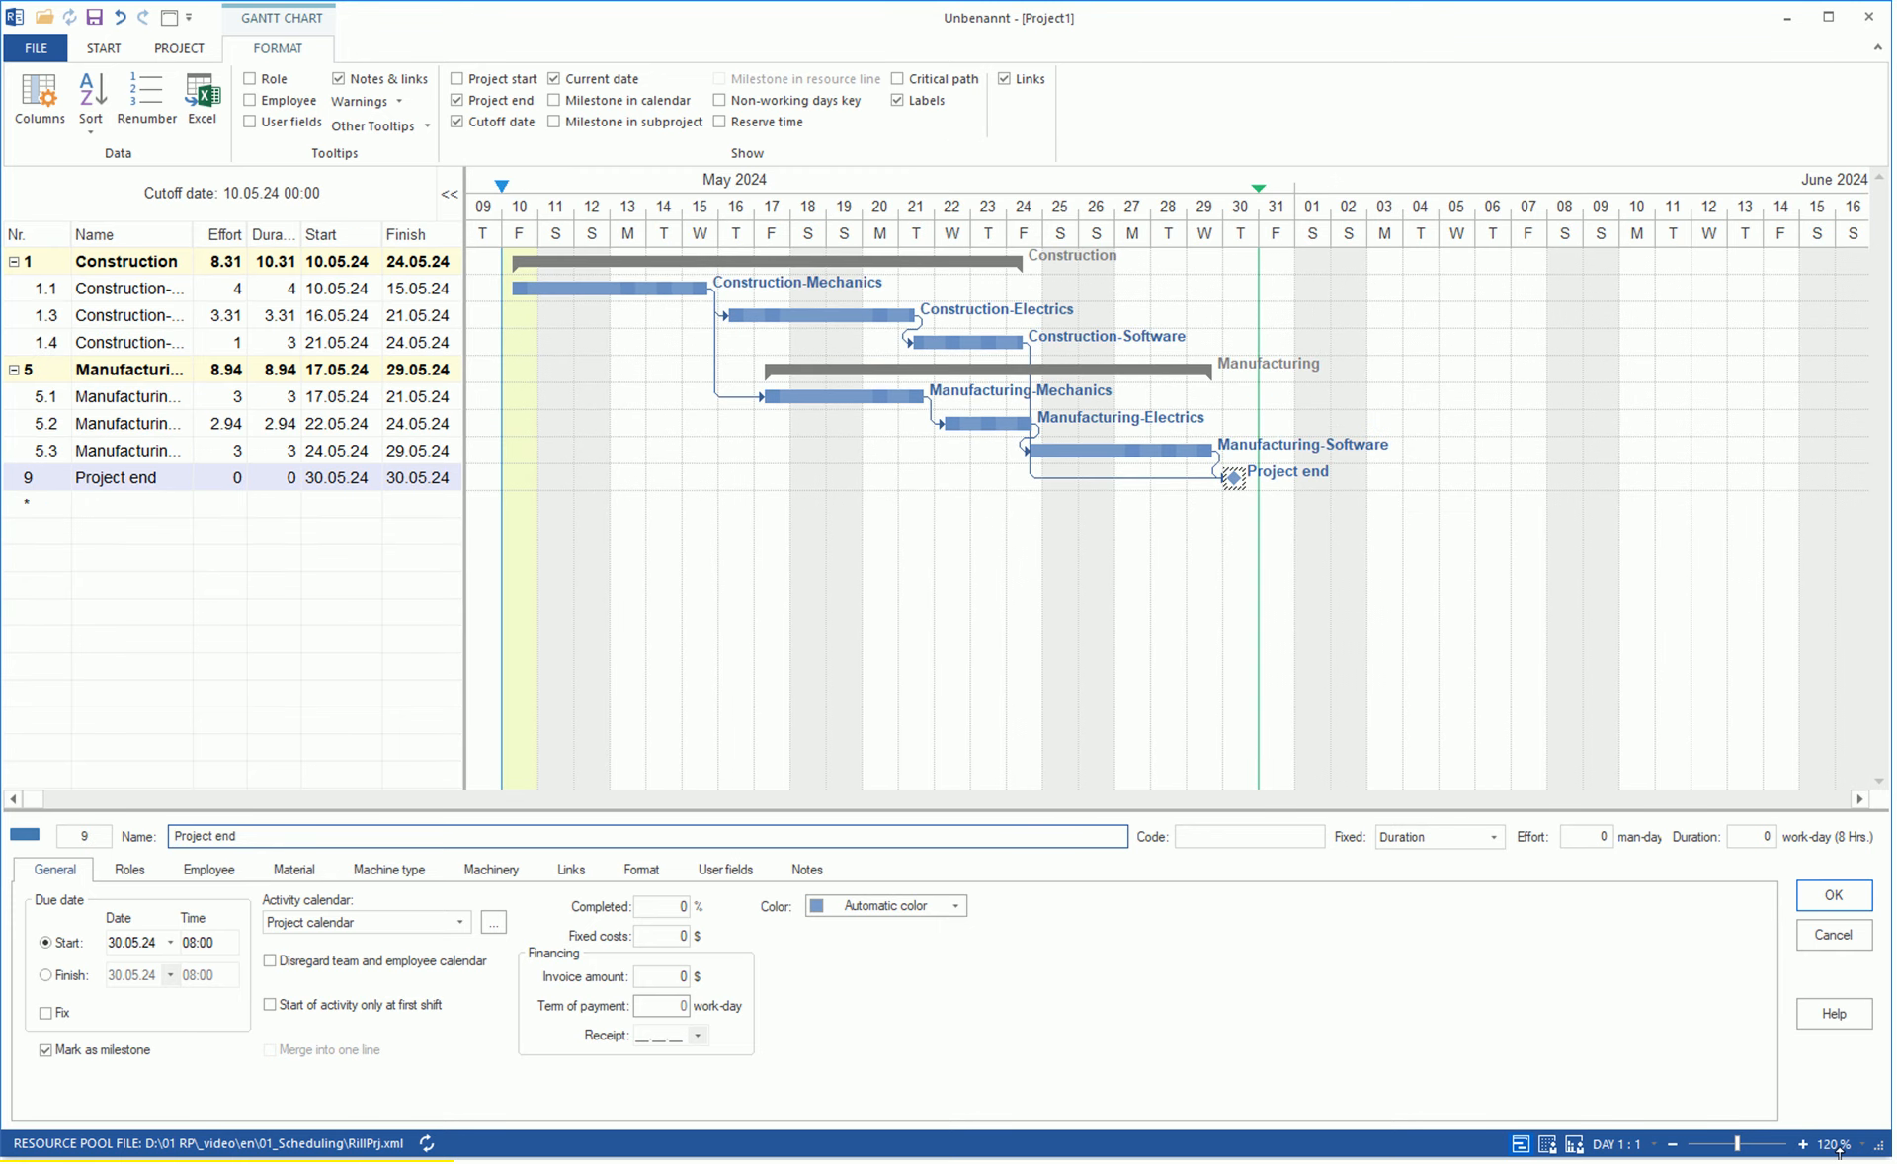